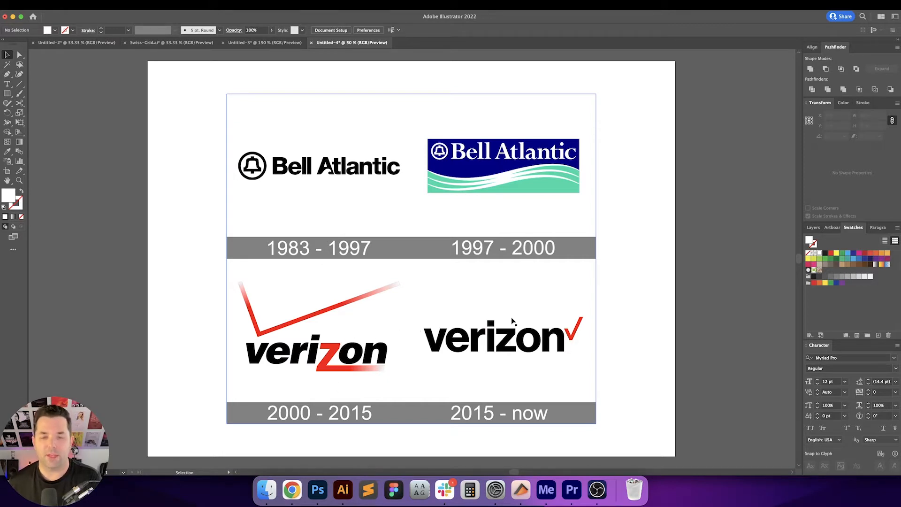
- Examine the Bell Atlantic and Verizon logo history image, comparing the four logos and their periods
scroll(617, 319, "down", 3)
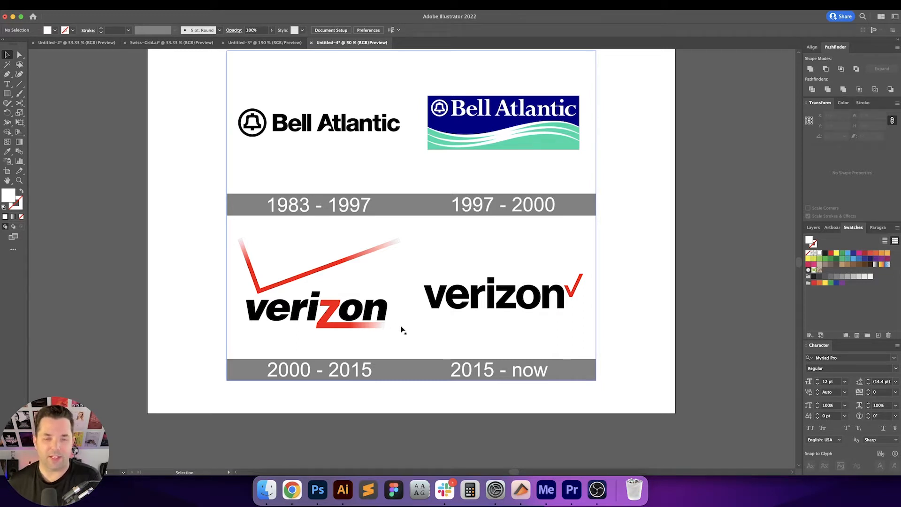
scroll(388, 283, "right", 5)
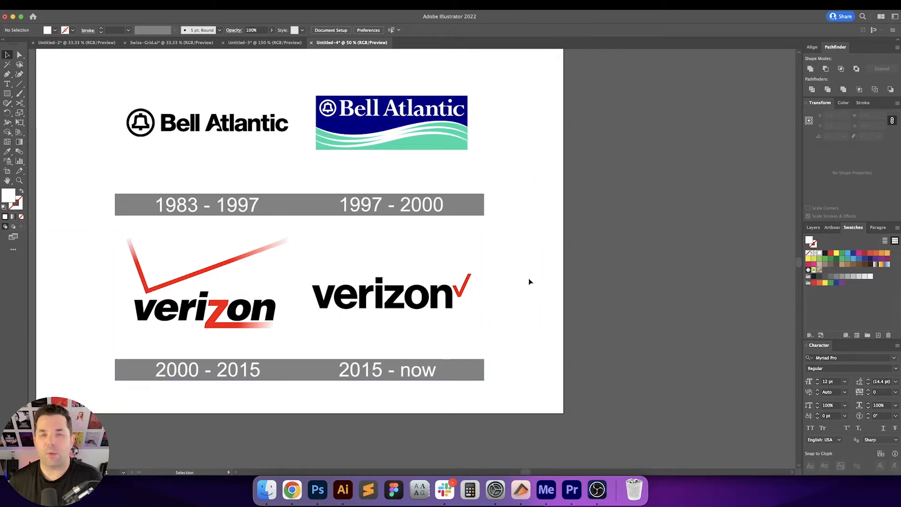
scroll(528, 278, "left", 3)
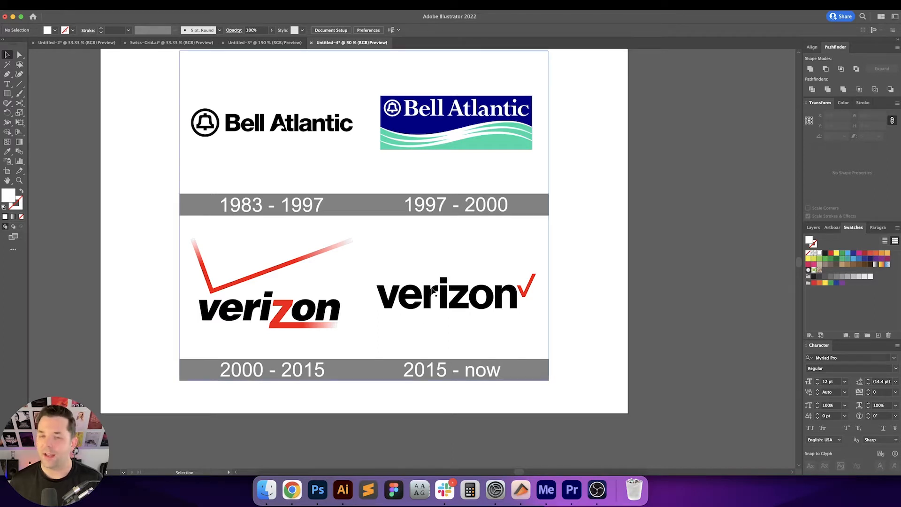
scroll(584, 296, "right", 1)
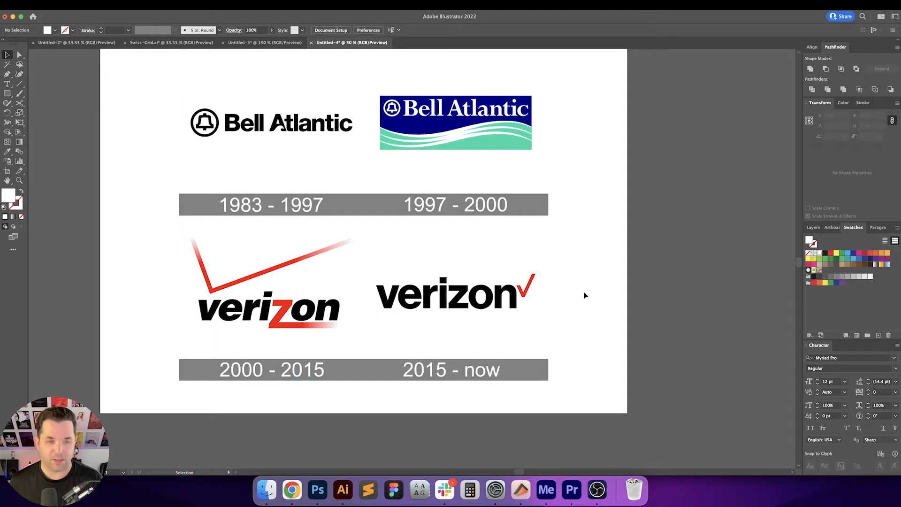
scroll(584, 296, "right", 2)
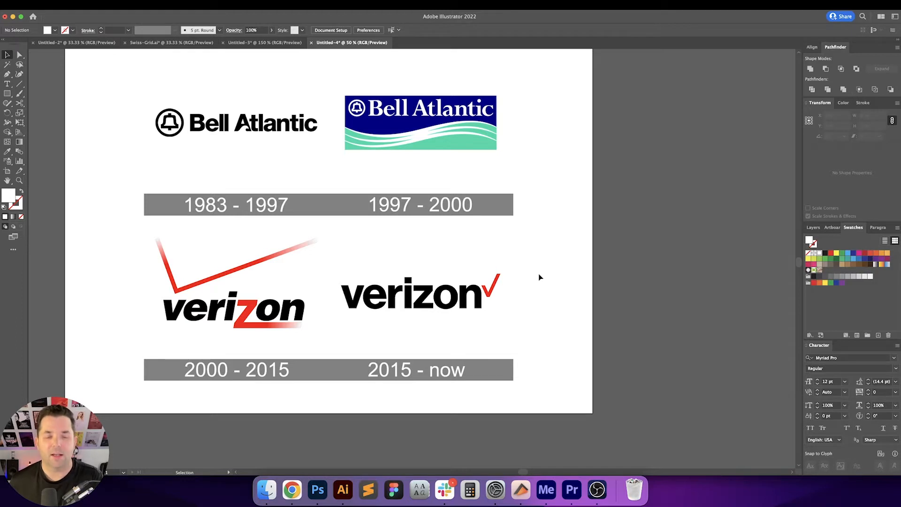
scroll(540, 278, "right", 2)
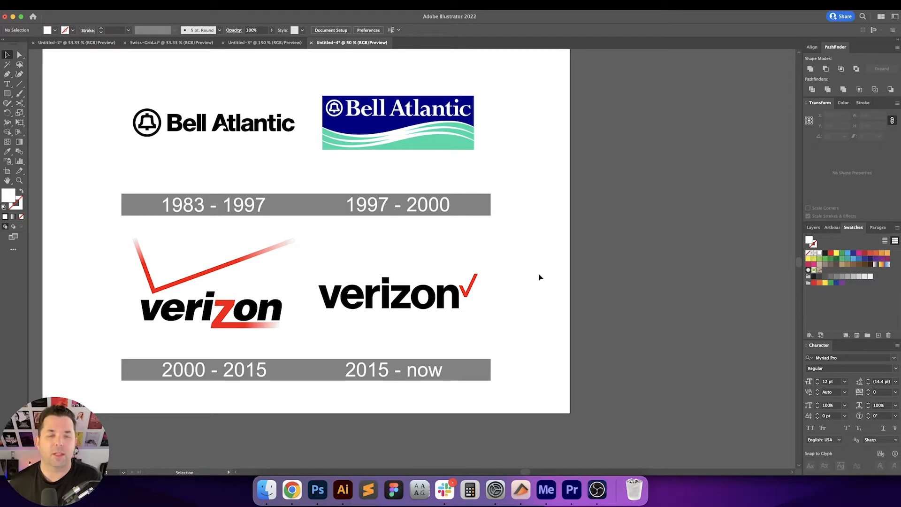
scroll(540, 278, "up", 2)
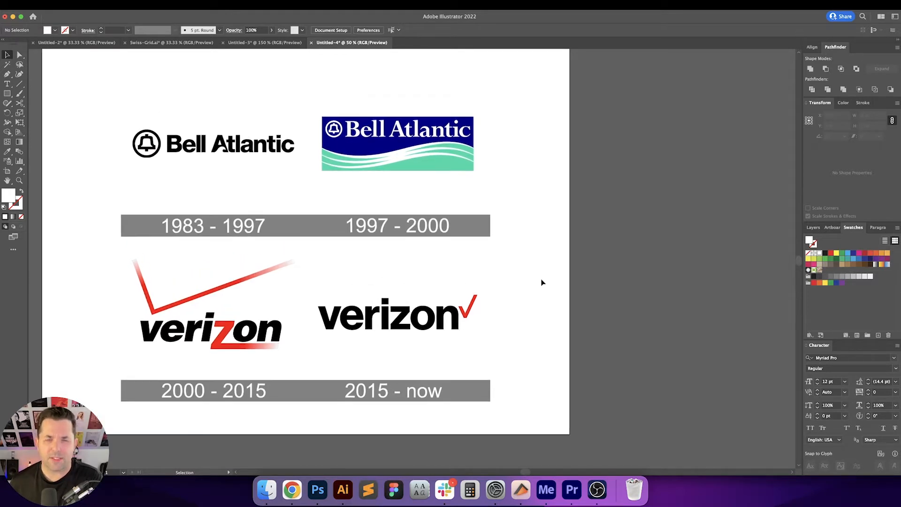
scroll(542, 282, "right", 2)
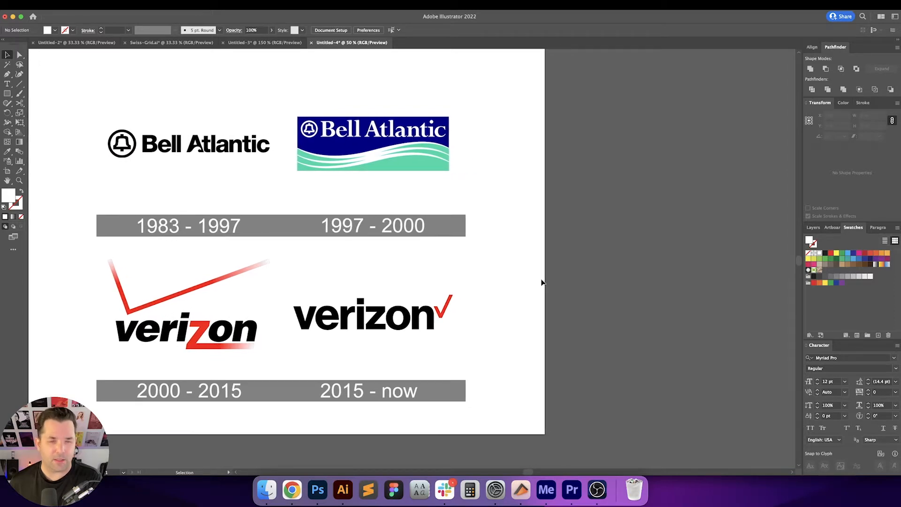
- Move the logo history image off the artboard onto the canvas to its right, leaving the artboard empty
scroll(541, 282, "left", 5)
left_click_drag(323, 291, 453, 288)
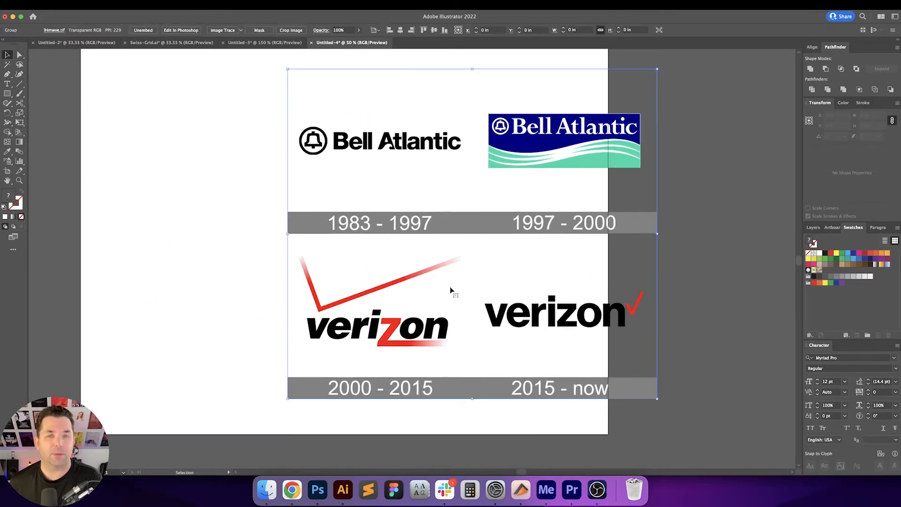
scroll(451, 288, "right", 15)
left_click_drag(342, 295, 658, 292)
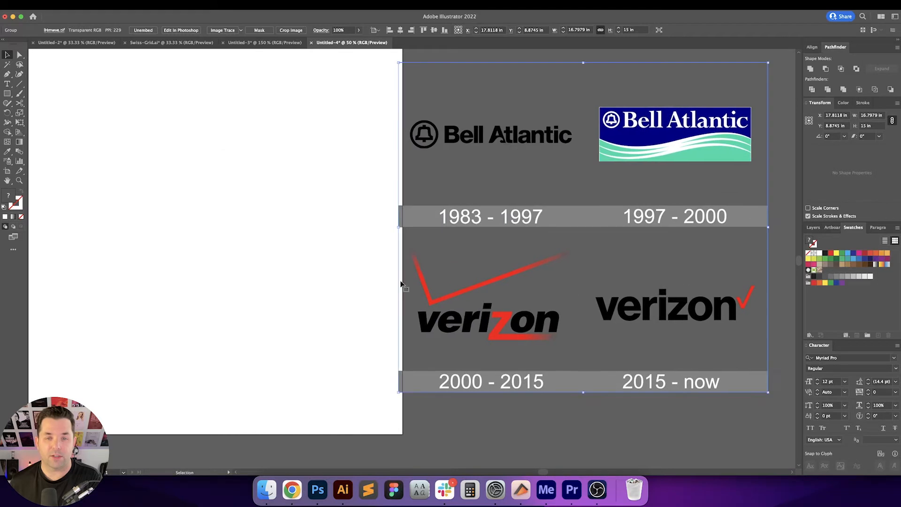
left_click_drag(438, 275, 479, 274)
left_click(296, 275)
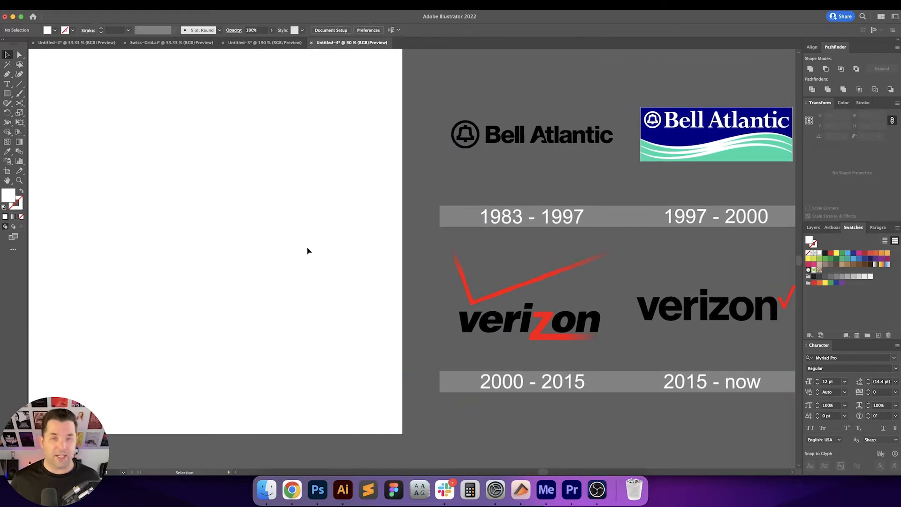
- Add the point text "verizon" in Myriad Pro Regular on the empty artboard
scroll(308, 249, "left", 3)
key("t")
left_click(283, 264)
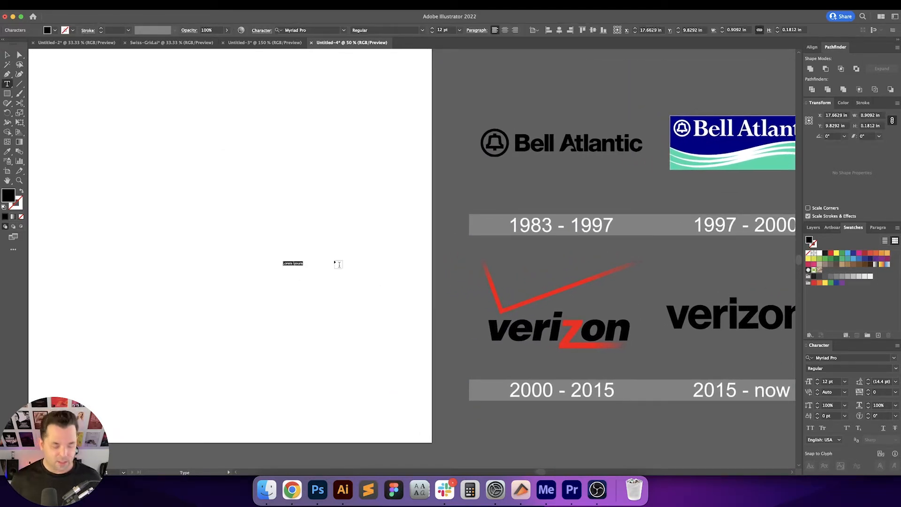
type("verizon")
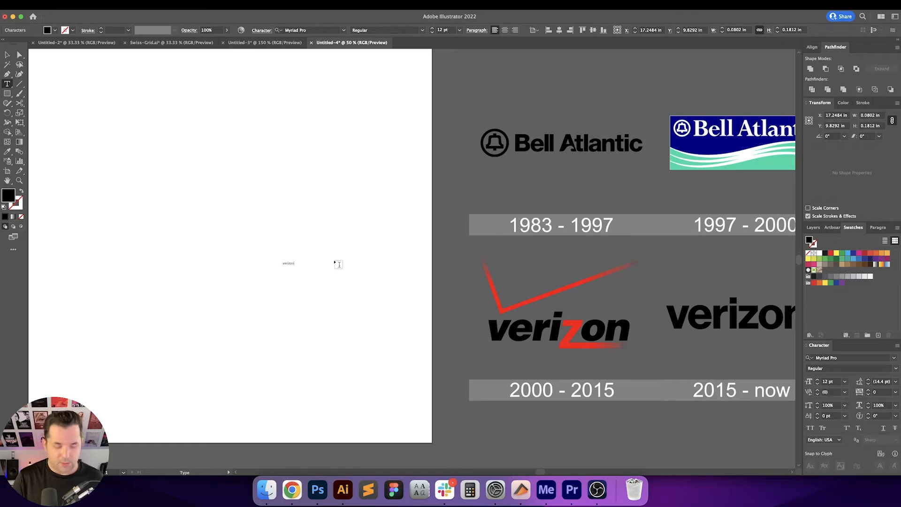
key("Escape")
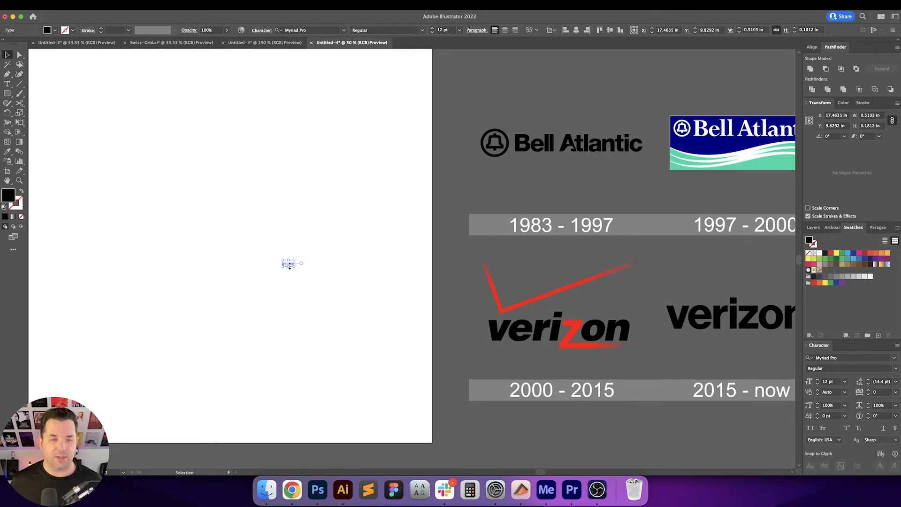
- Scale the "verizon" text up proportionally to about 208 pt and reposition it on the artboard
left_click_drag(283, 260, 206, 235)
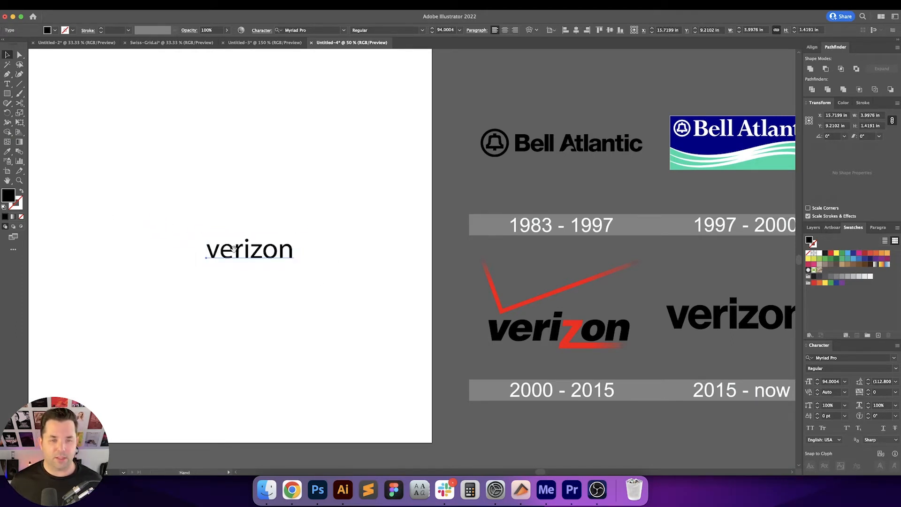
left_click_drag(248, 255, 364, 307)
left_click_drag(327, 309, 435, 321)
left_click_drag(421, 274, 398, 243)
scroll(459, 283, "right", 3)
left_click(402, 249)
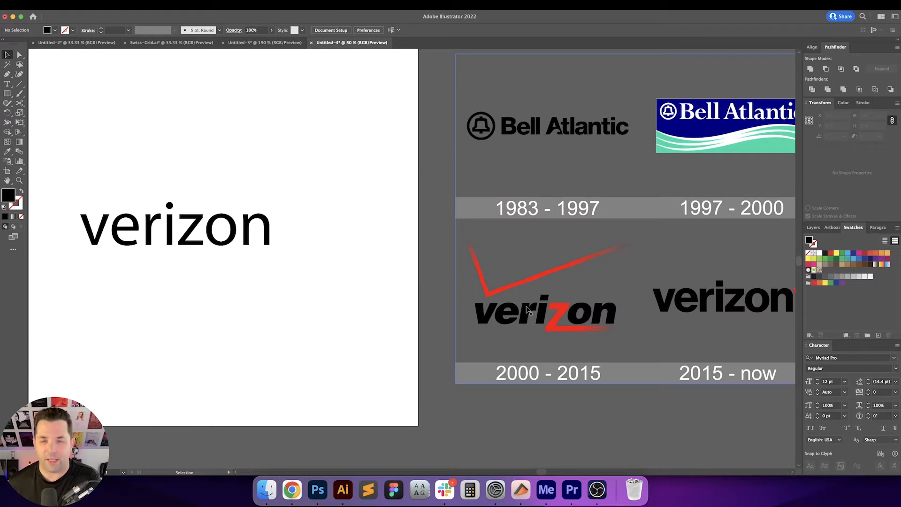
- Try the Montserrat font on the "verizon" text
scroll(507, 312, "right", 1)
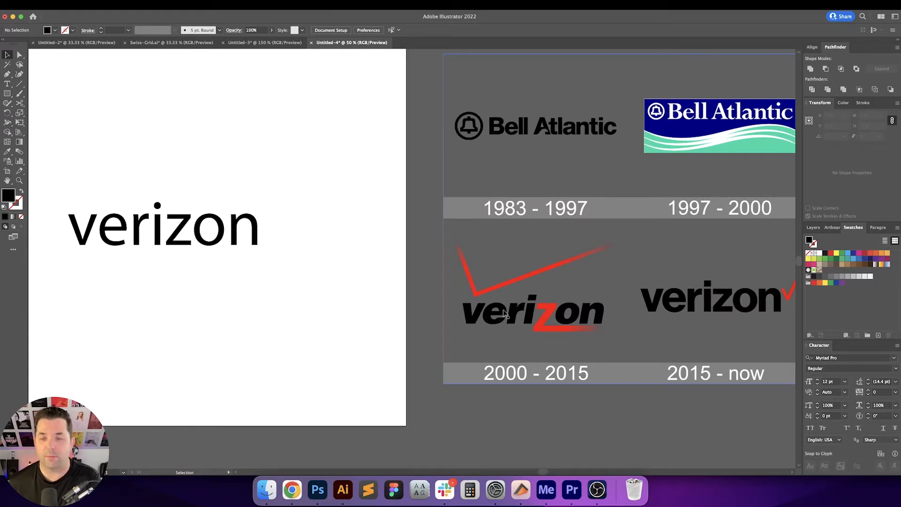
scroll(504, 313, "right", 5)
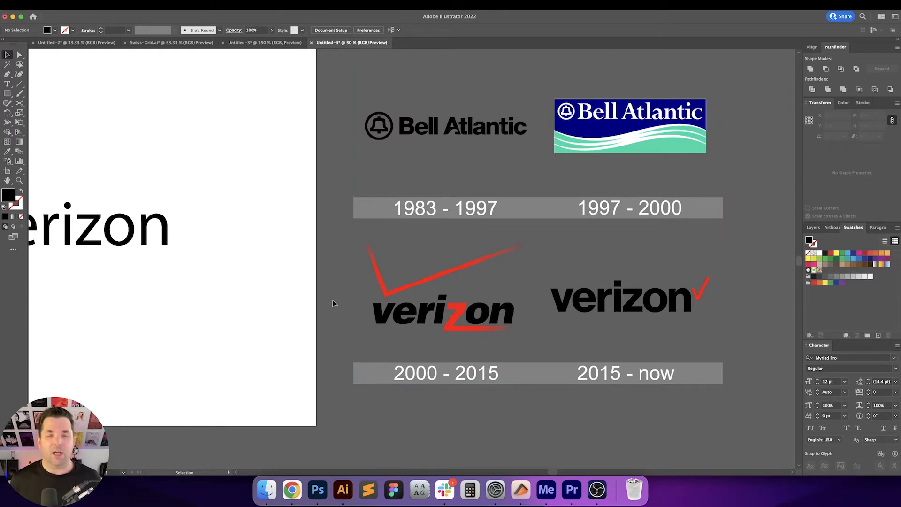
scroll(331, 300, "left", 5)
left_click_drag(332, 301, 460, 312)
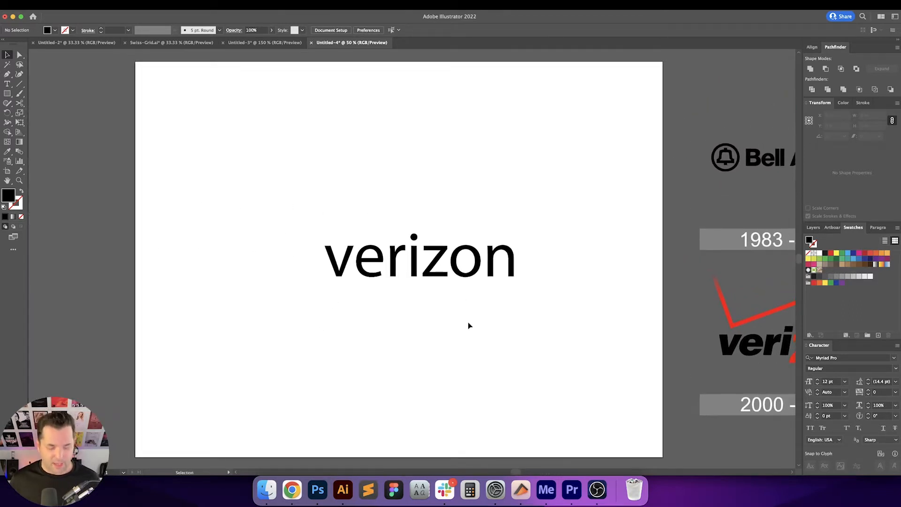
left_click(450, 280)
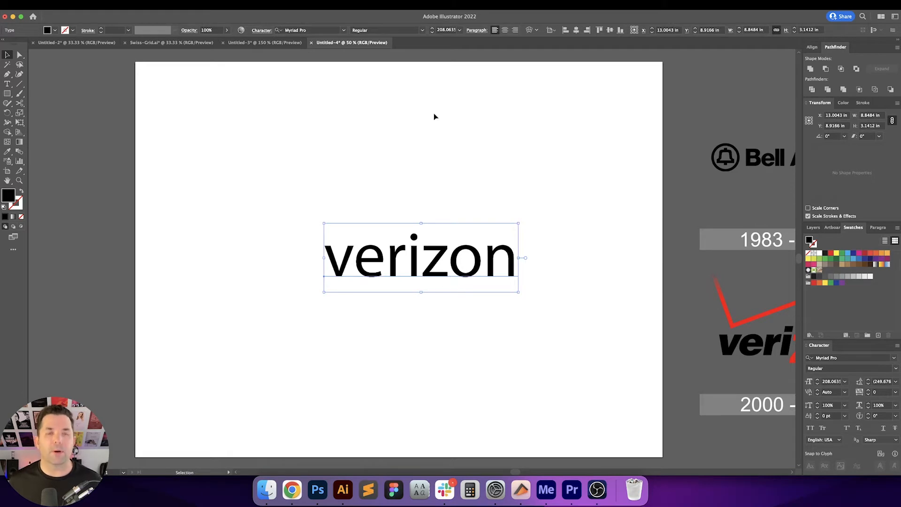
left_click(344, 31)
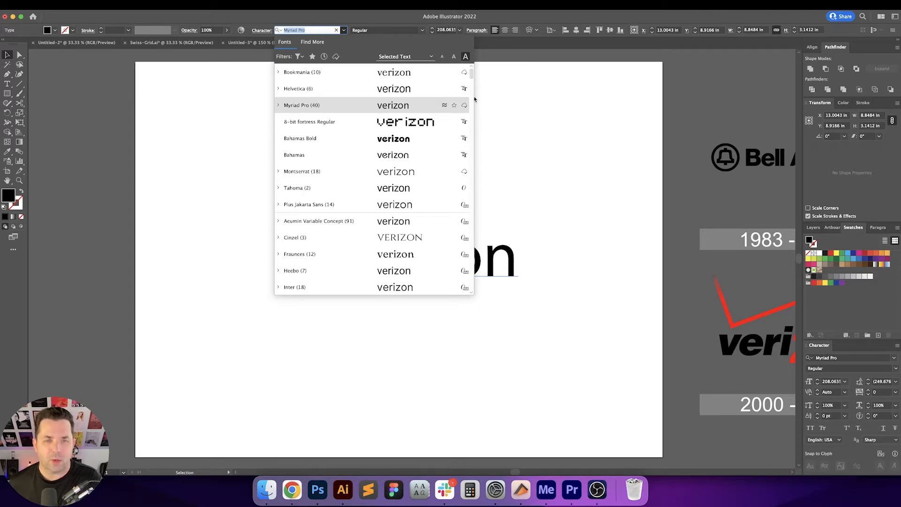
left_click(464, 172)
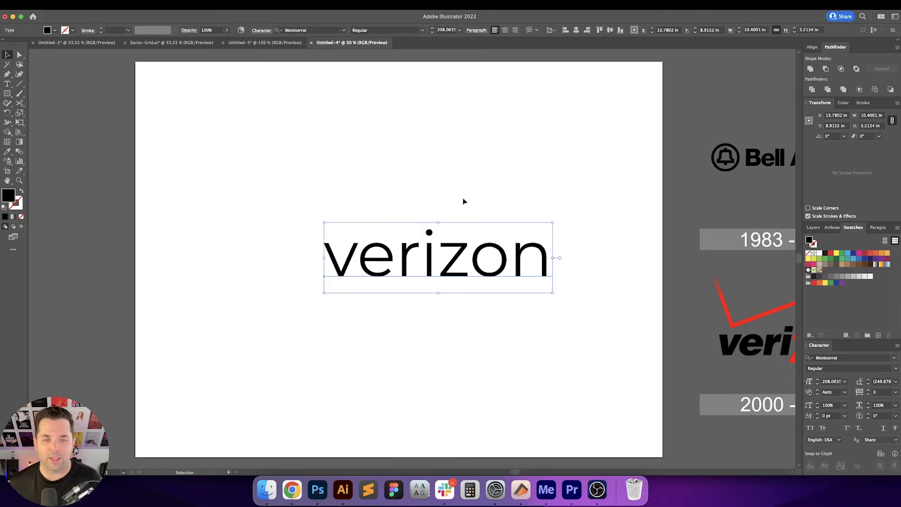
left_click(398, 207)
left_click_drag(398, 204, 418, 253)
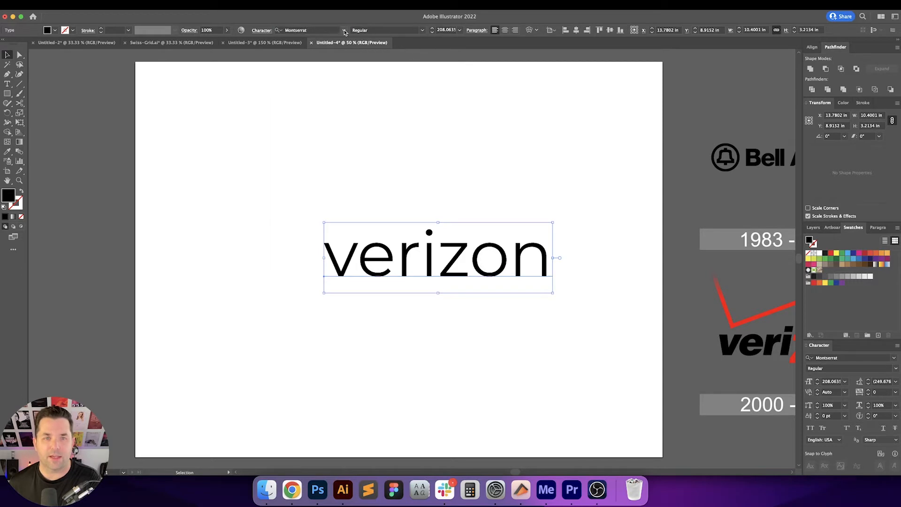
- Set the "verizon" text in the Inter font
left_click(345, 31)
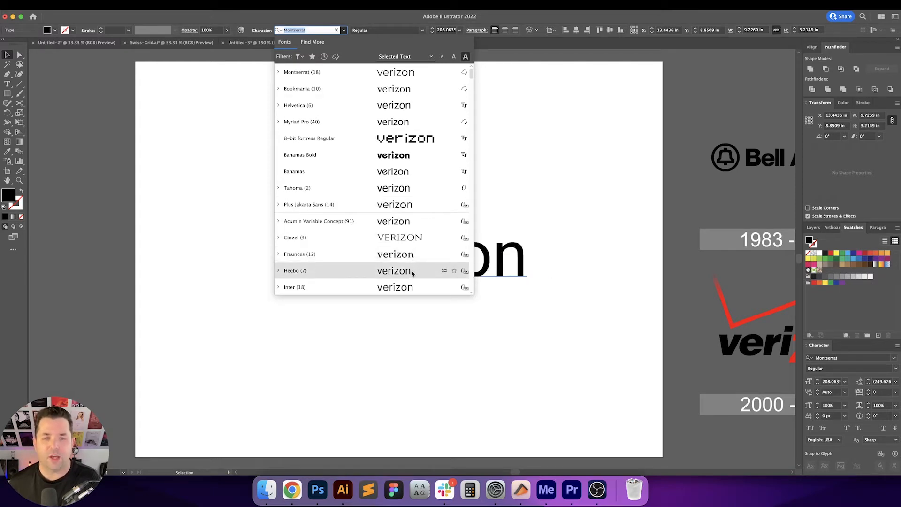
left_click(418, 285)
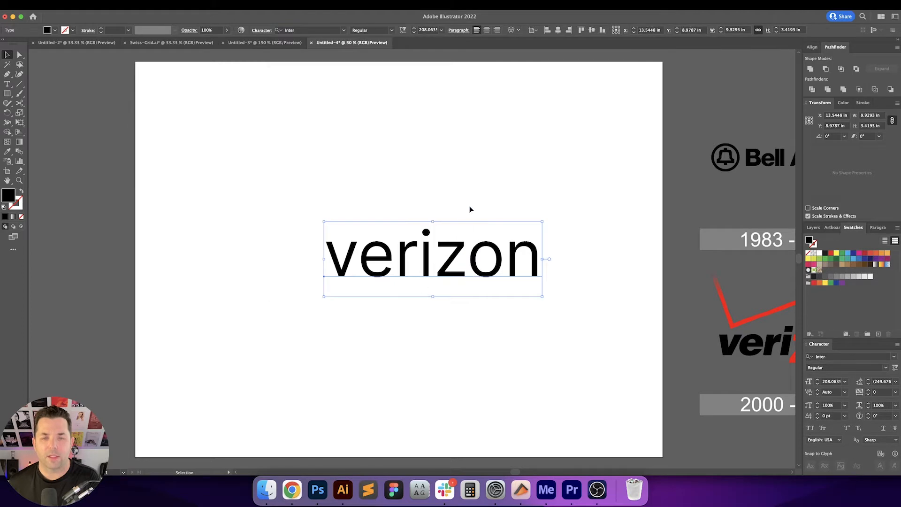
left_click(489, 199)
left_click(475, 255)
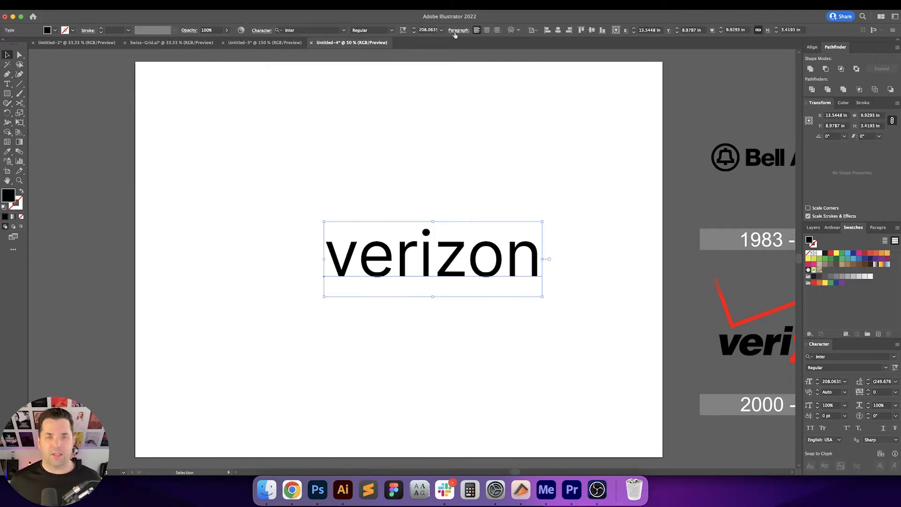
- Try the ExtraBold style of Inter on the "verizon" text
left_click(392, 30)
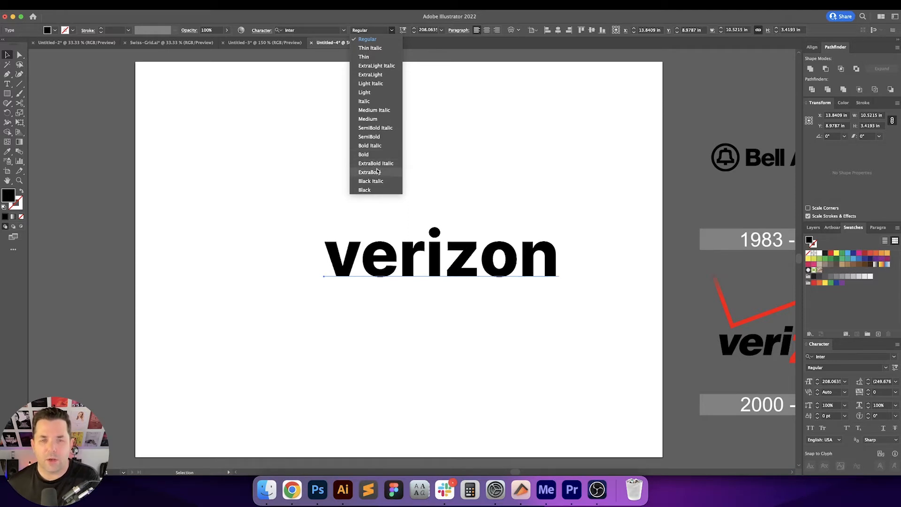
left_click(376, 172)
left_click(449, 171)
left_click_drag(521, 165, 416, 271)
- Give the "verizon" text the Black Italic style and shift it left to sit near the artboard's centre
left_click(390, 30)
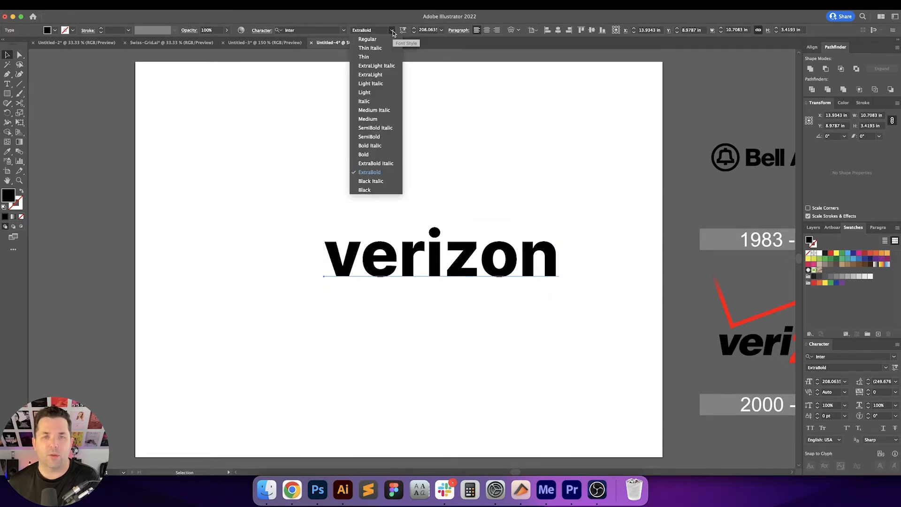
left_click(374, 182)
left_click(470, 176)
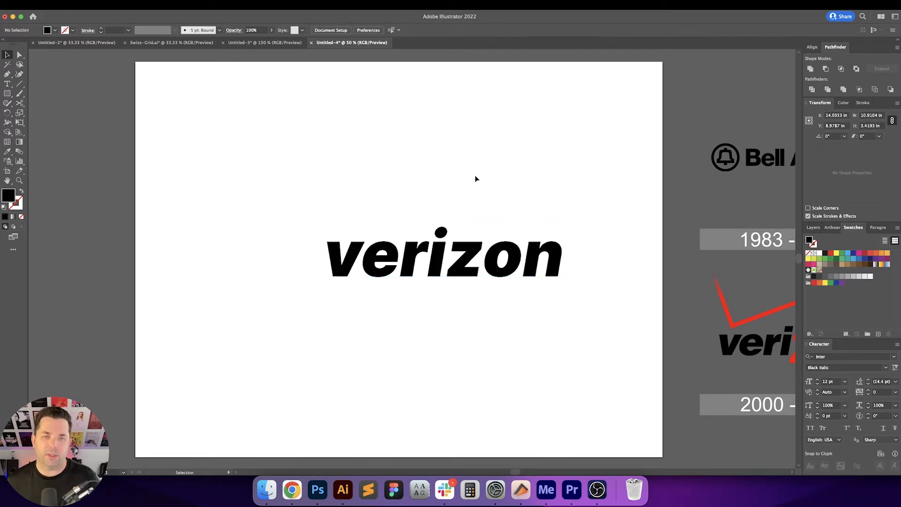
left_click_drag(489, 259, 458, 259)
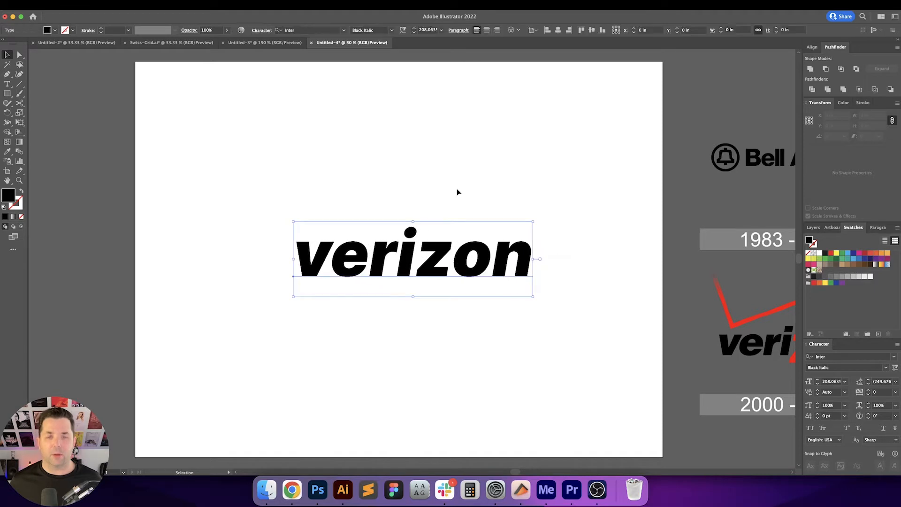
left_click(457, 191)
left_click_drag(478, 189, 491, 193)
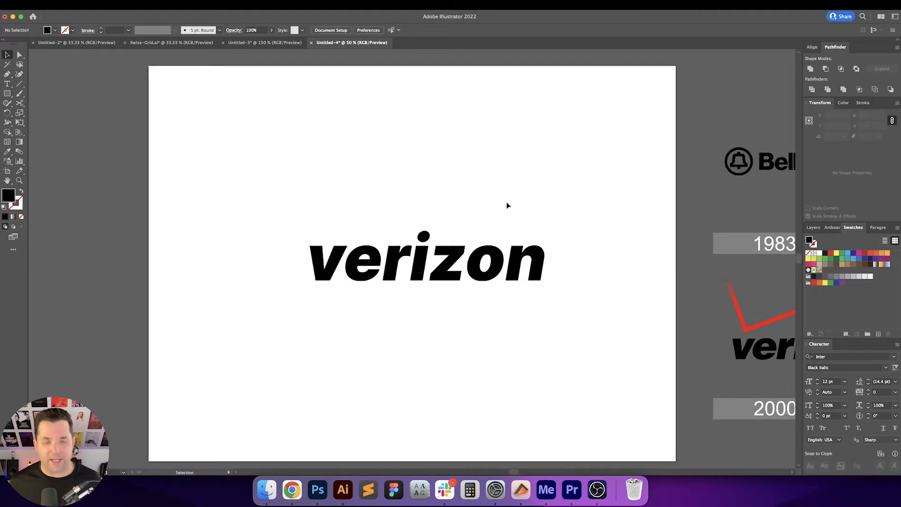
- Tighten the kerning of one letter pair in the "verizon" text to (-49) using a preset kerning option
double_click(483, 258)
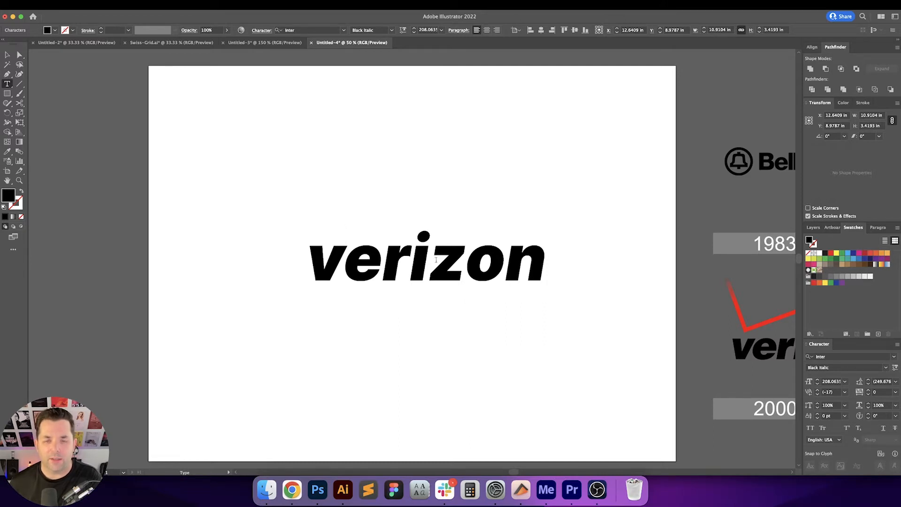
scroll(451, 244, "right", 3)
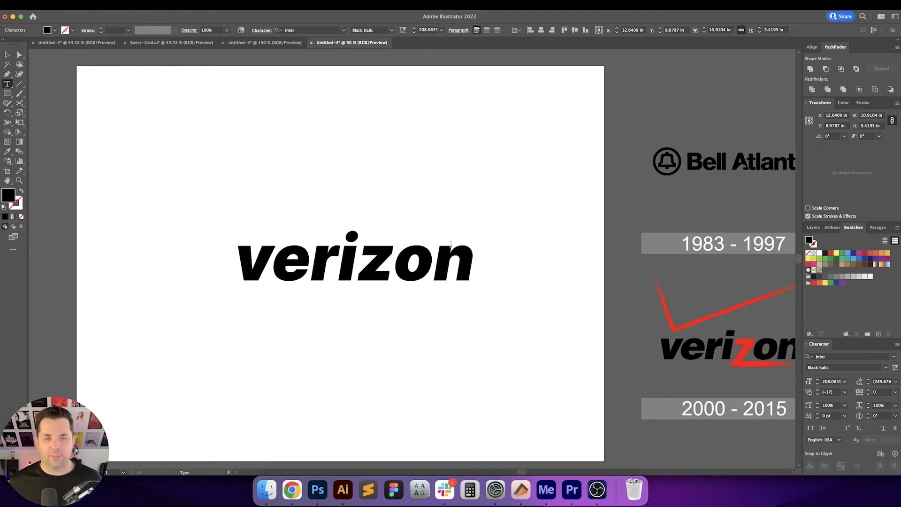
scroll(423, 254, "left", 1)
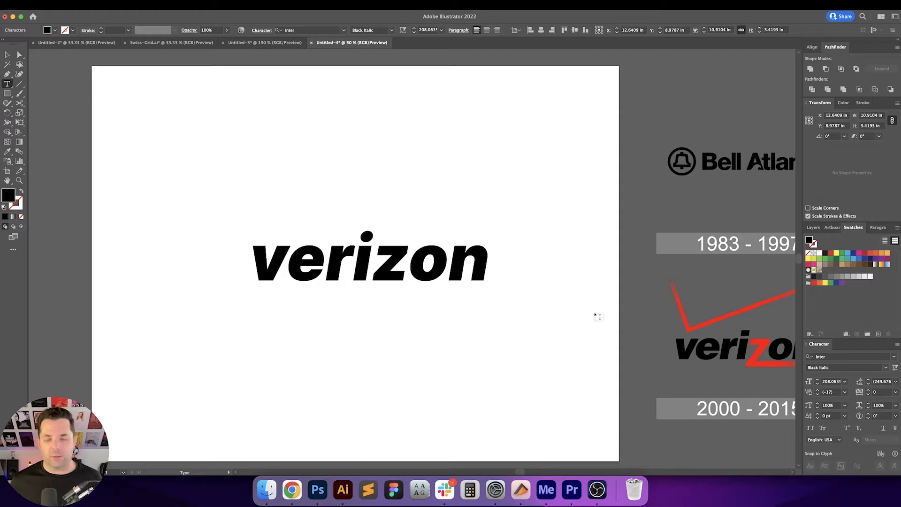
left_click(845, 391)
left_click(798, 244)
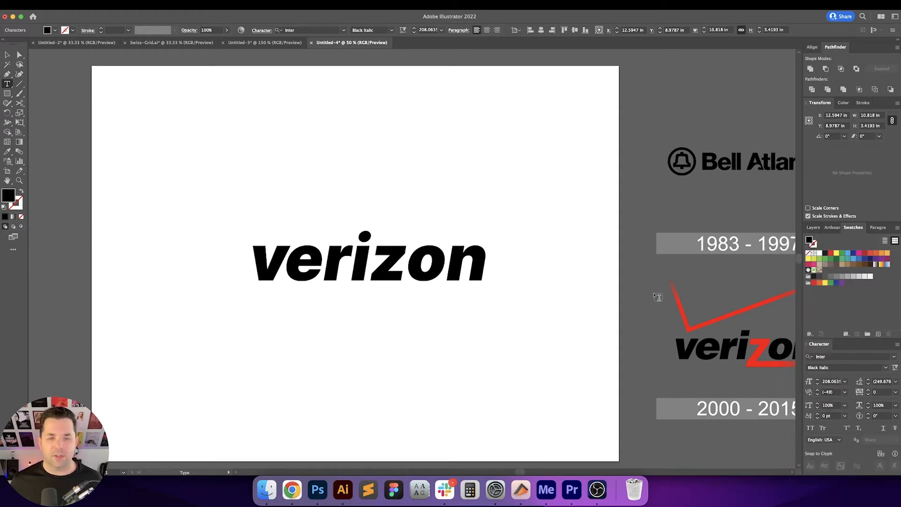
- Set the kerning between the "v" and "e" of the "verizon" text to -50
key("Escape")
left_click(434, 271)
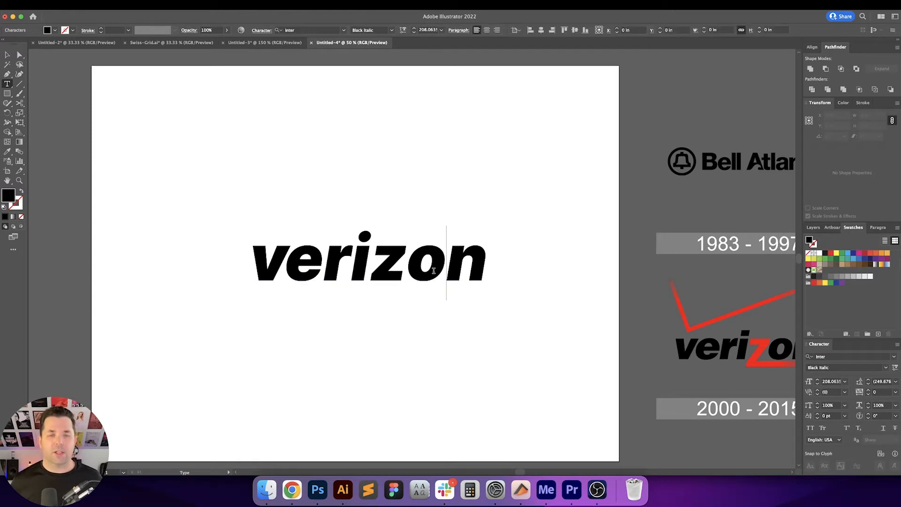
key("Up")
key("Right")
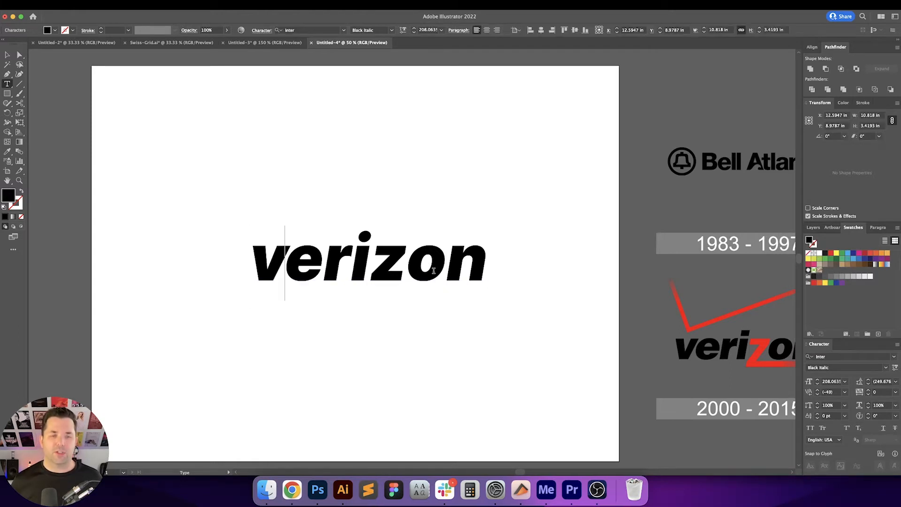
left_click(839, 391)
key("Down")
key("Down")
key("Down")
key("Up")
key("Up")
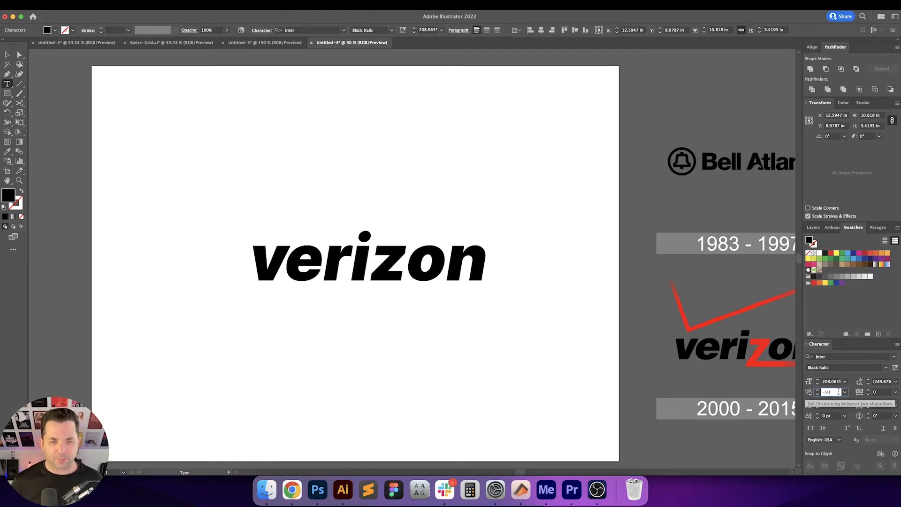
- Set the kerning between "e" and "r" to -30 and slightly tighten the gap between "r" and "i"
key("Right")
key("Down")
key("Down")
key("Down")
key("Down")
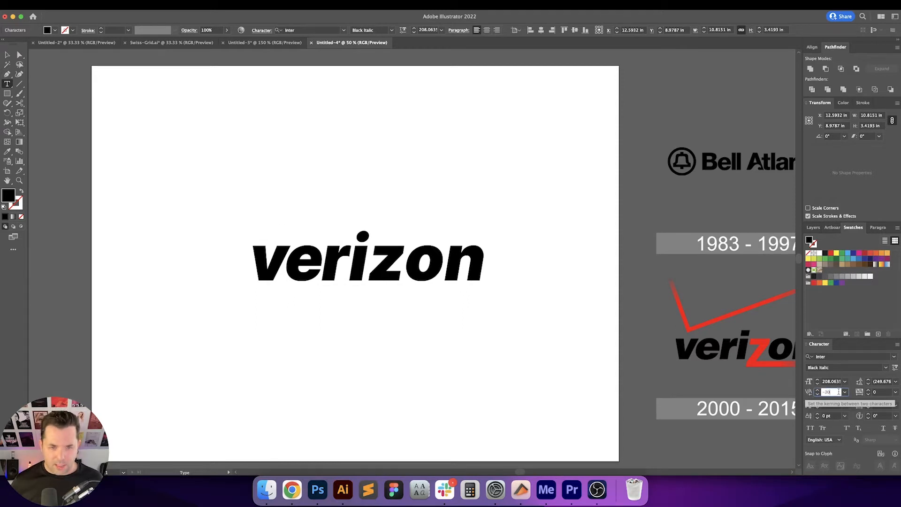
key("Up")
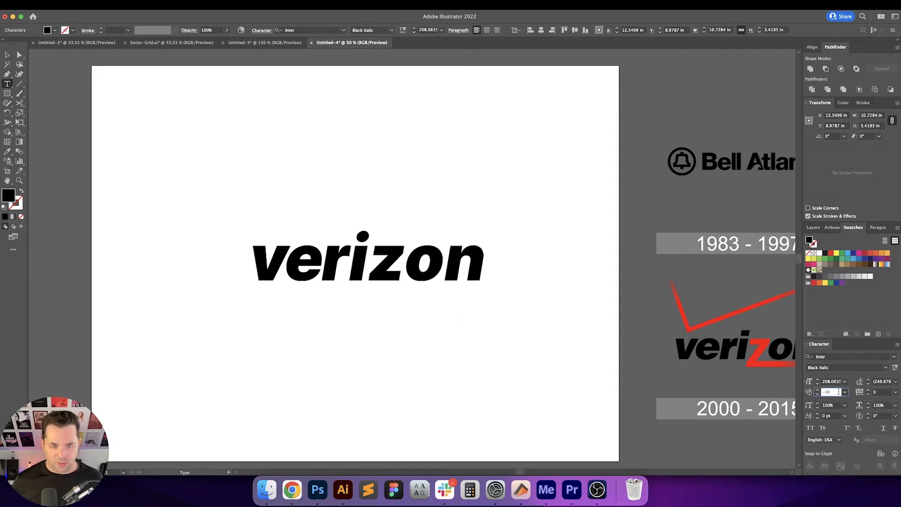
key("Up")
key("Up")
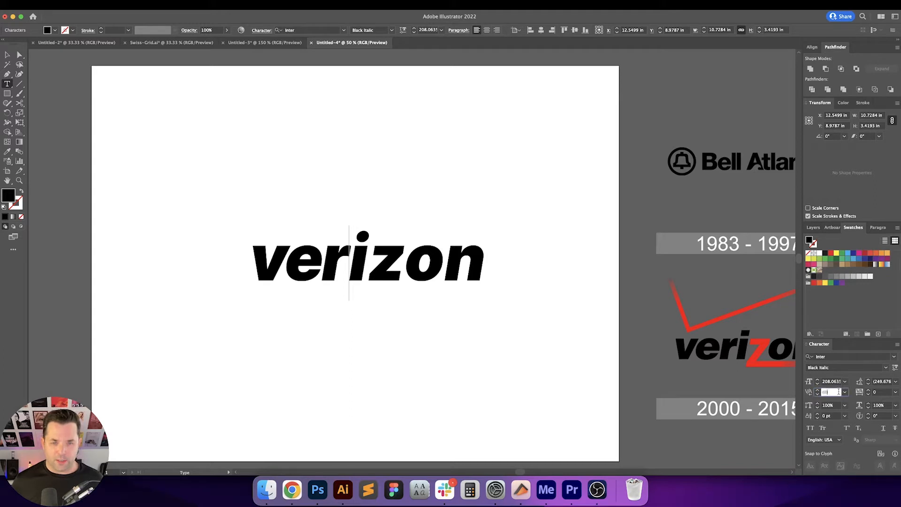
key("Return")
- Set the kerning between "i" and "z" to -30 and between "z" and "o" to -70
key("Right")
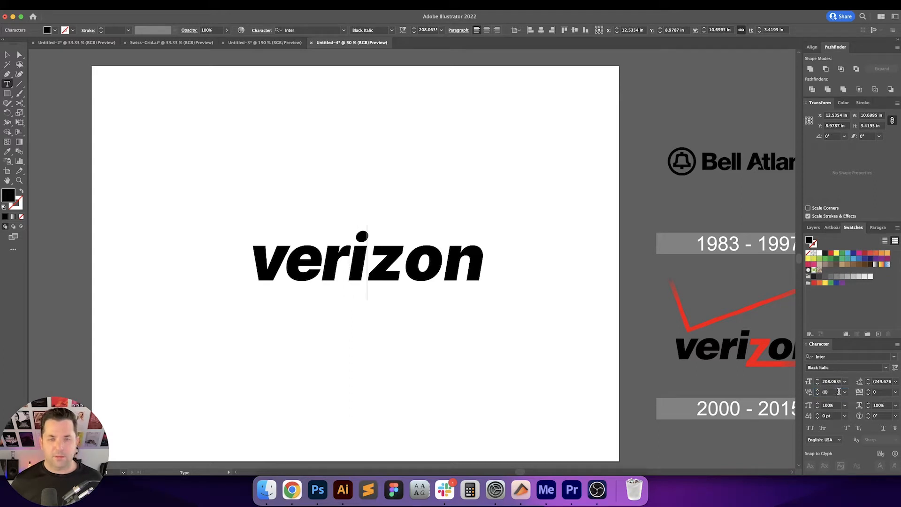
type("-30")
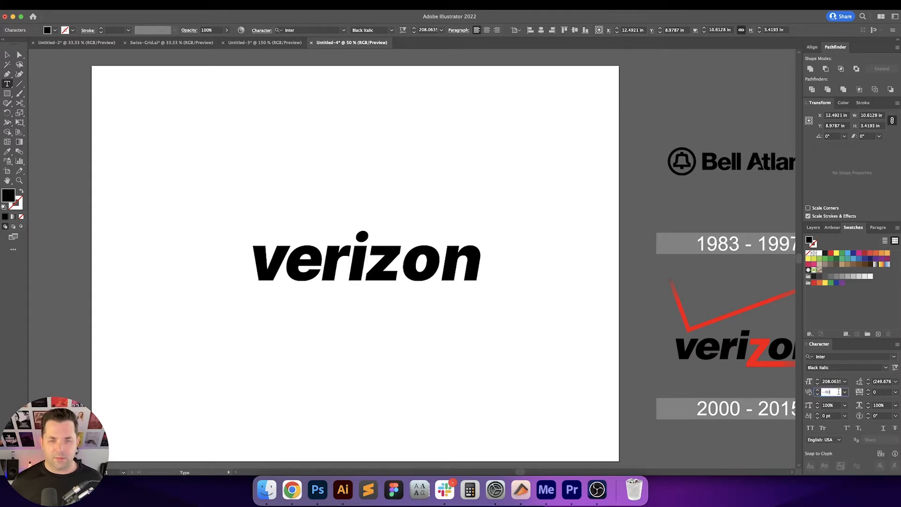
key("Return")
key("Right")
left_click(839, 392)
type("-60")
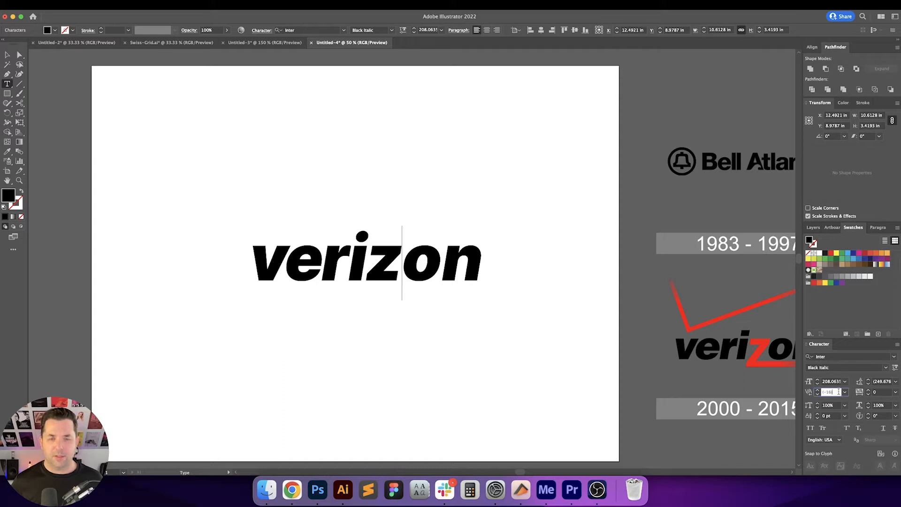
key("Return")
type("-70")
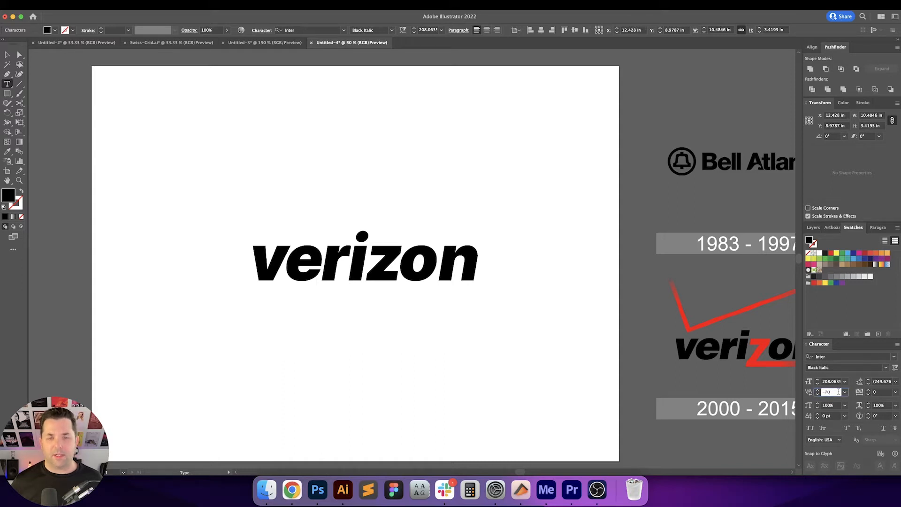
key("Return")
- Tighten the kerning between the last two letters, "o" and "n", and leave text editing with nothing selected
left_click(838, 391)
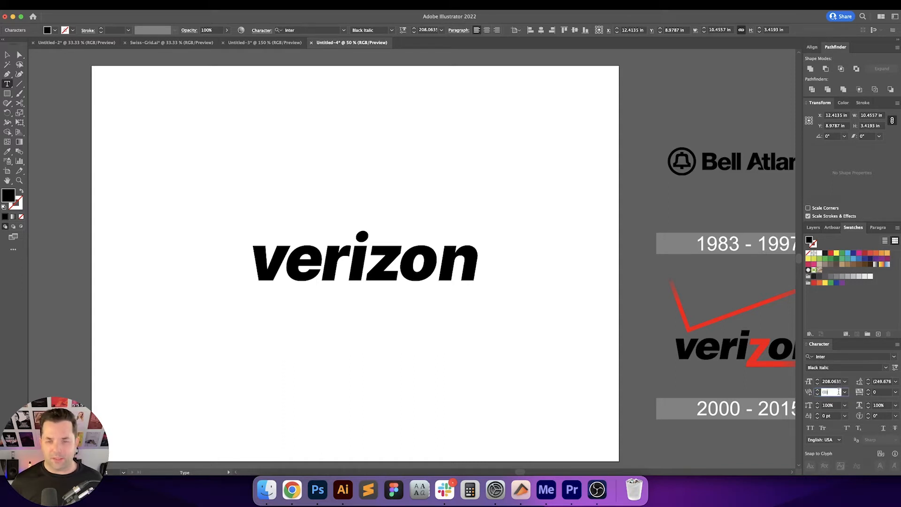
type("-30")
key("Return")
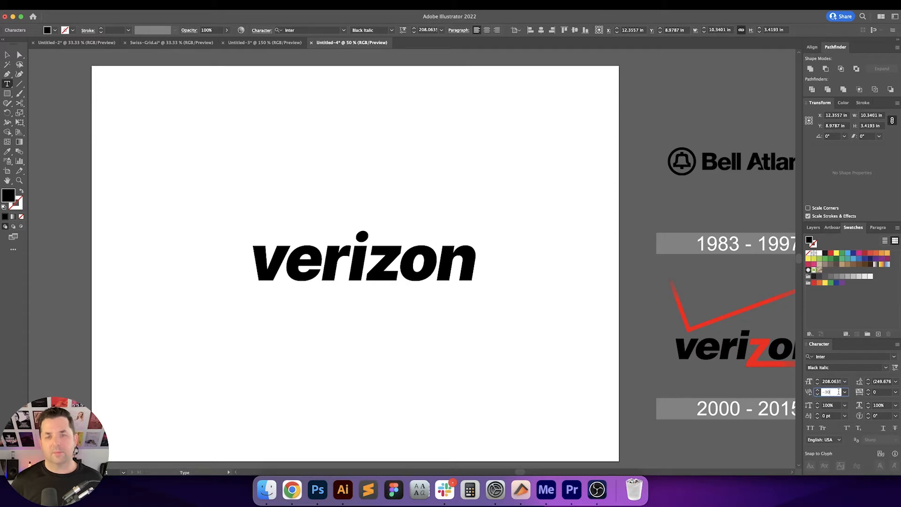
key("Escape")
left_click(479, 348)
- Draw an unfilled vertical line about 3.8 in tall beside the wordmark and add a 90° rotated copy through its centre, forming a plus
scroll(514, 348, "left", 2)
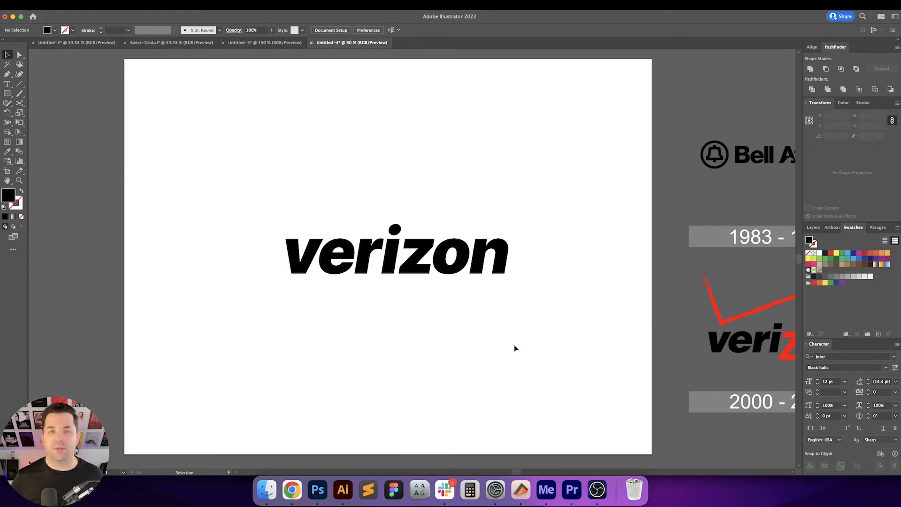
key("p")
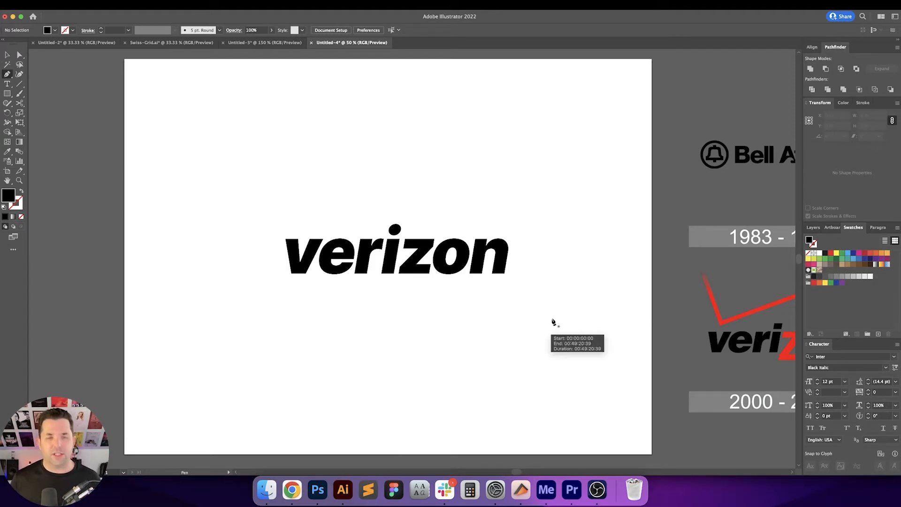
key("shift+x")
scroll(510, 215, "right", 2)
scroll(511, 215, "up", 1)
left_click(517, 194)
left_click(517, 278, "shift")
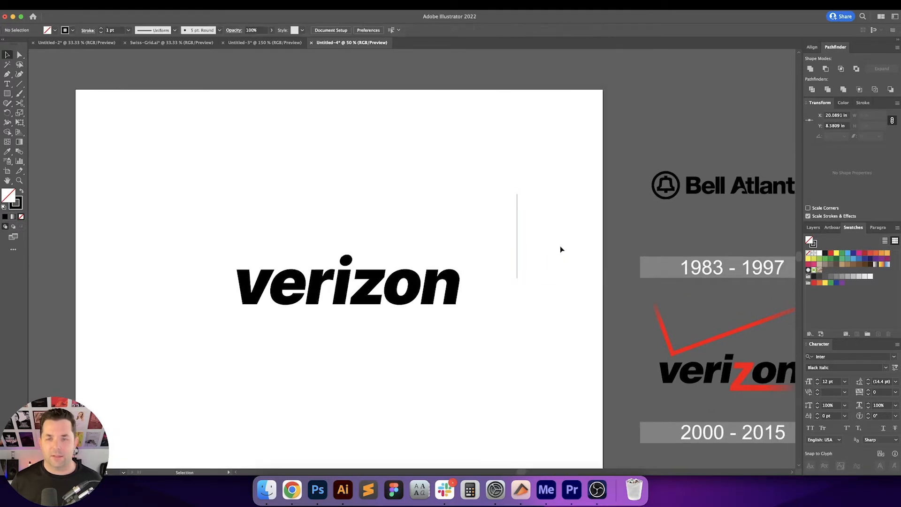
key("v")
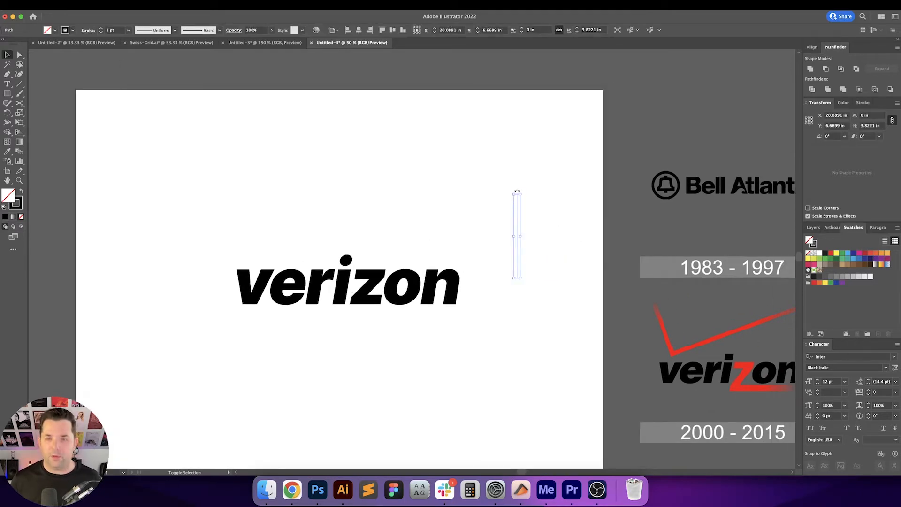
left_click_drag(529, 195, 499, 238)
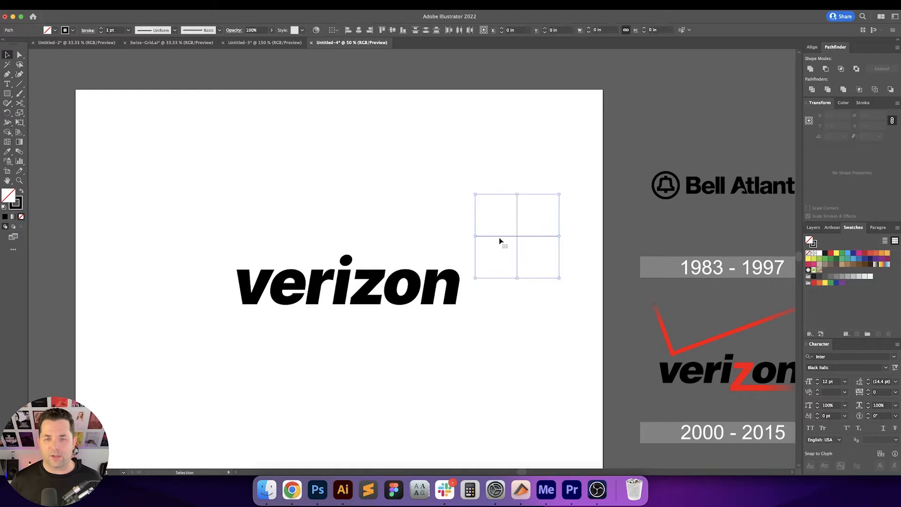
- Set the stroke weight of the two crossing lines to 50 pt and deselect them
double_click(112, 29)
type("30")
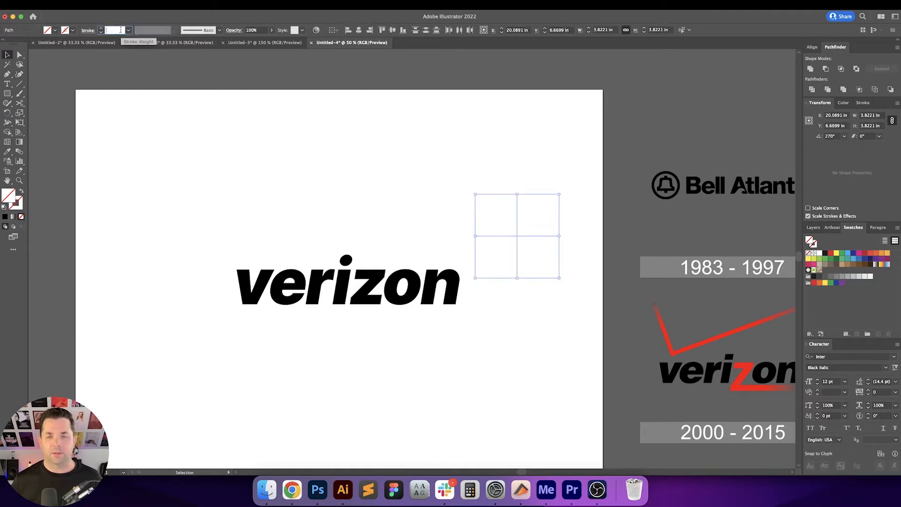
key("Return")
type("50")
key("Return")
left_click(422, 202)
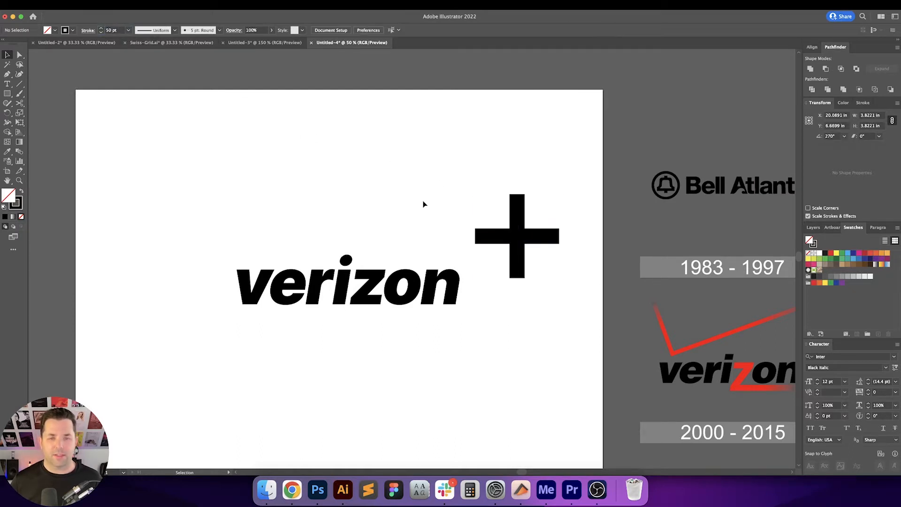
- Rotate the plus shape 45° into an X
scroll(511, 327, "right", 5)
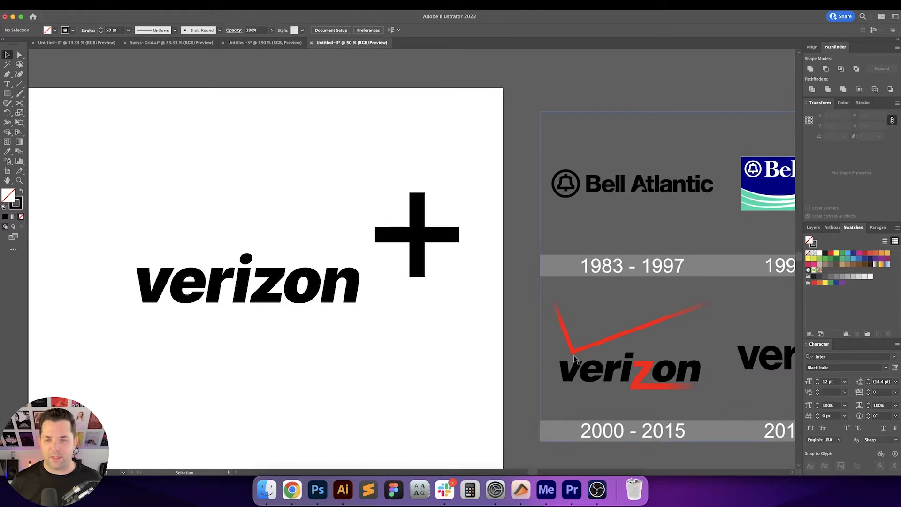
scroll(434, 326, "right", 2)
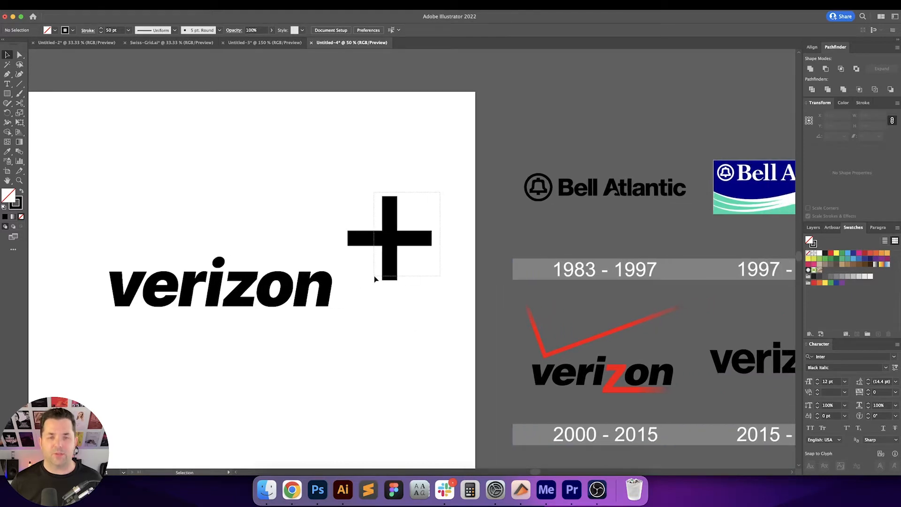
left_click_drag(375, 279, 401, 183)
- Try deleting the two lower end points of the X and undo the deletion
key("a")
left_click(362, 245)
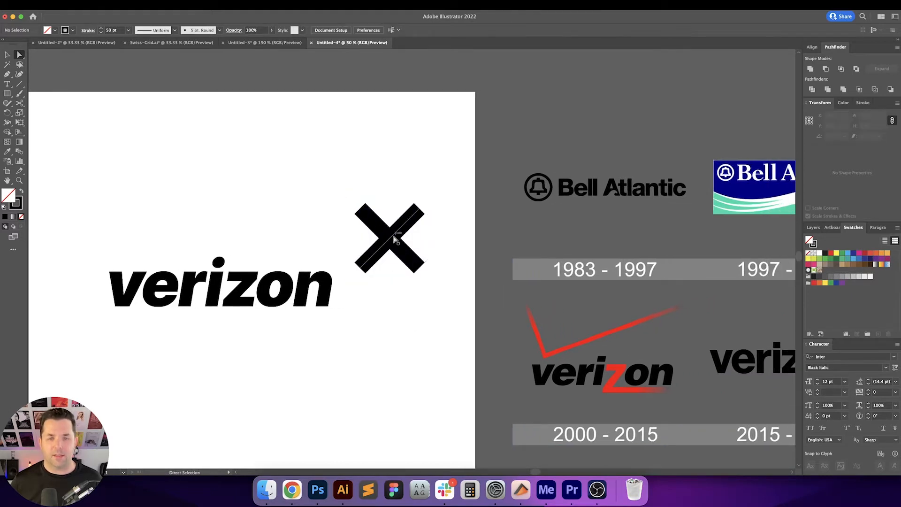
left_click_drag(429, 278, 357, 257)
key("Delete")
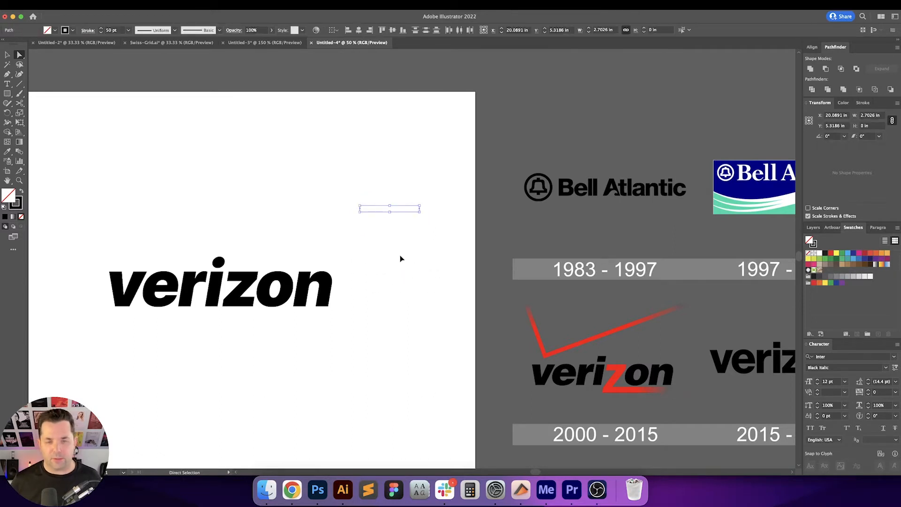
key("super+z")
left_click(435, 258)
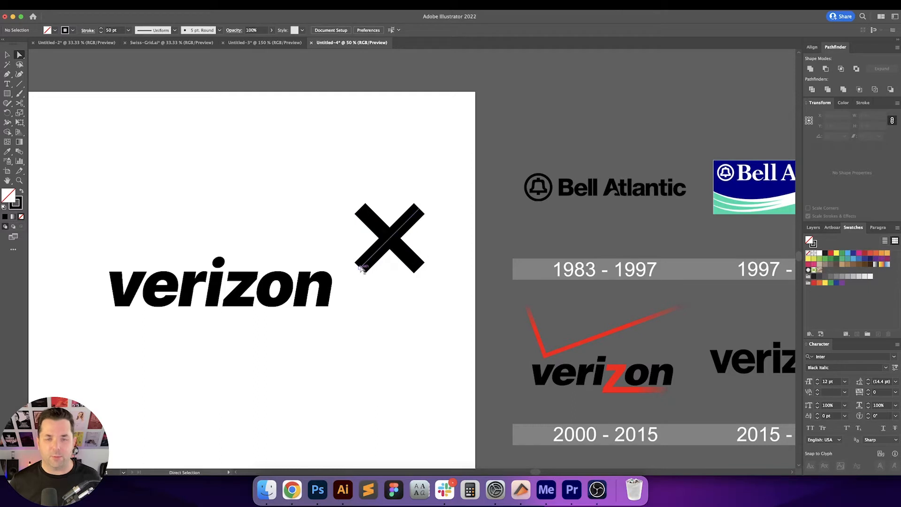
- Pull the X's two lower end points into its centre and extend the upper-right arm to form a checkmark
left_click(364, 267)
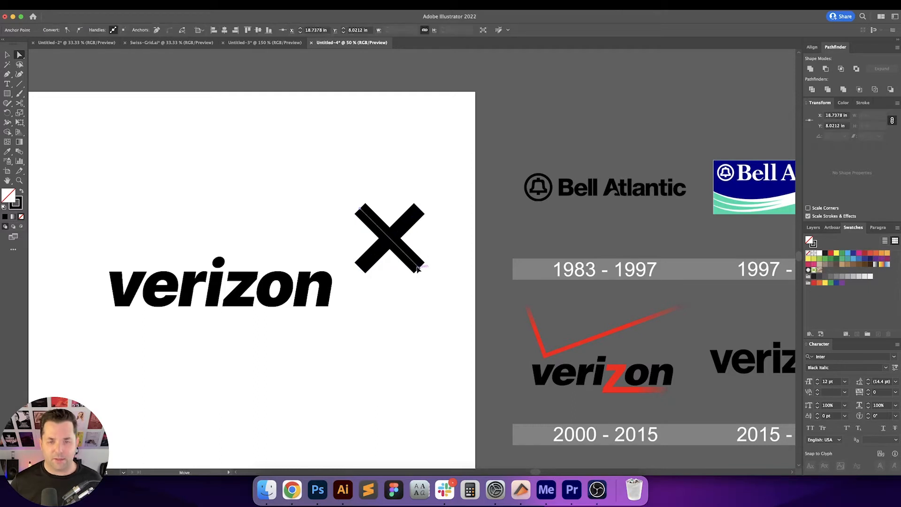
left_click_drag(420, 267, 391, 238)
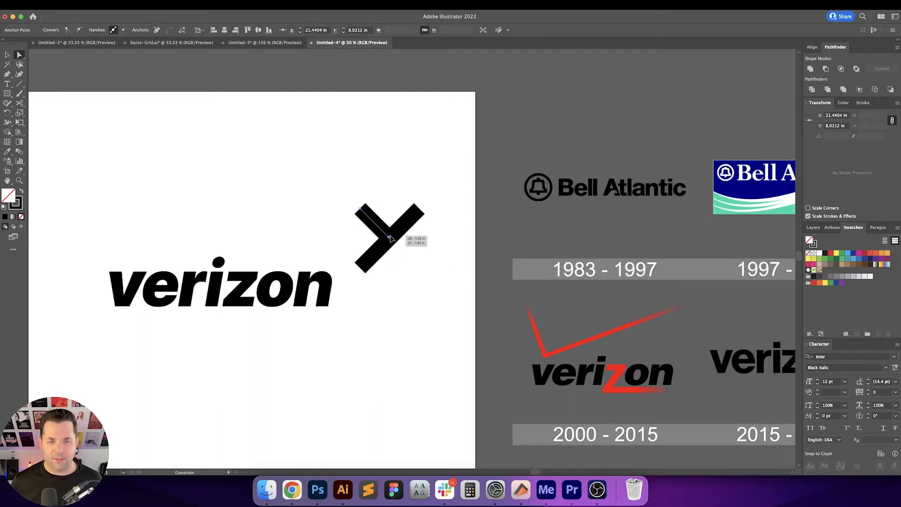
left_click(360, 268)
left_click_drag(361, 269, 386, 243)
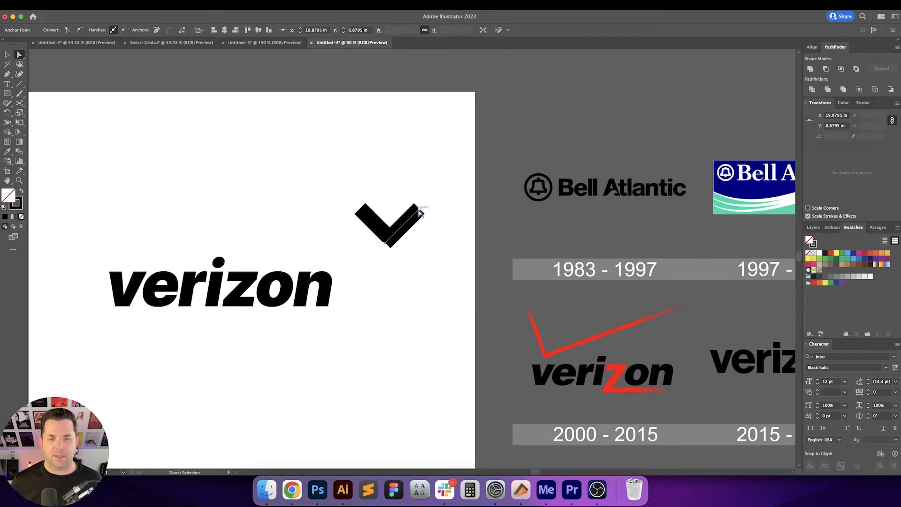
left_click_drag(420, 213, 454, 174)
key("v")
left_click(460, 214)
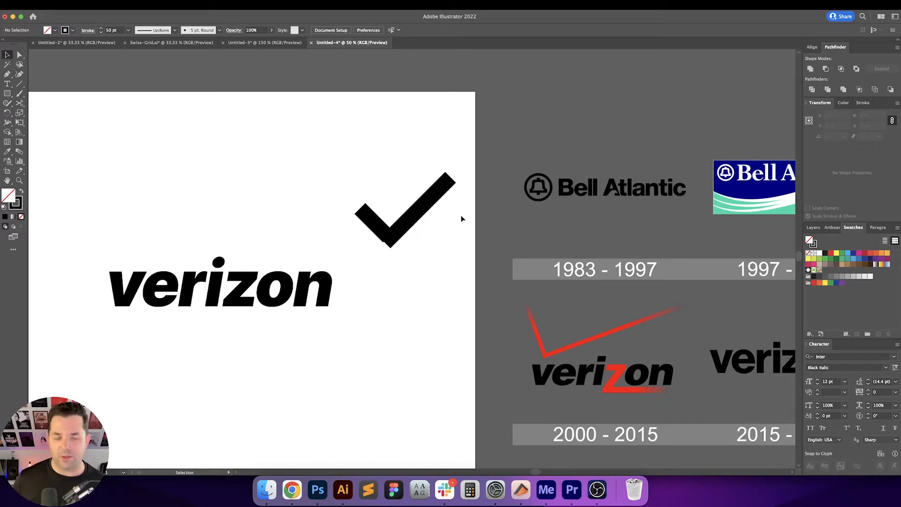
- Undo the checkmark edits back to the full X shape
key("super+z")
key("super+z")
key("super+z")
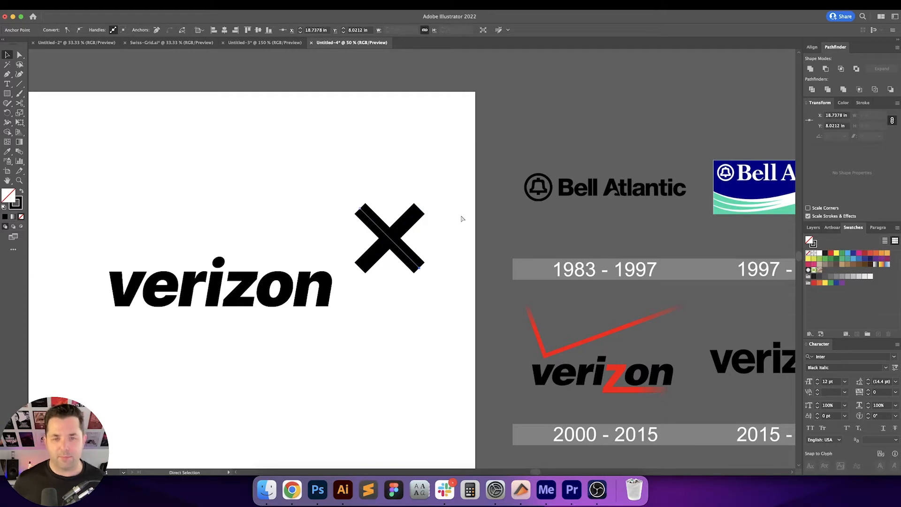
- Rotate the X by 45° back into an upright plus and deselect it
left_click(389, 237)
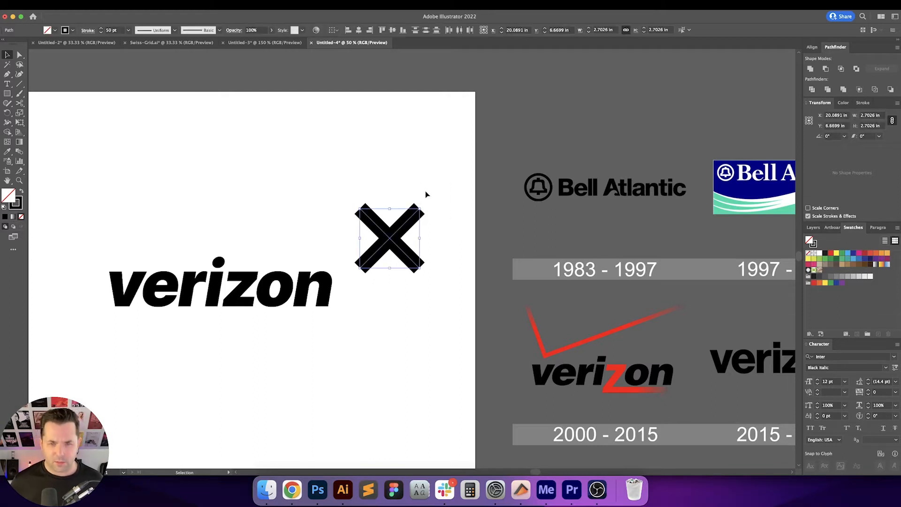
left_click_drag(426, 217, 450, 231, "shift")
left_click(426, 177)
left_click_drag(397, 186, 436, 180)
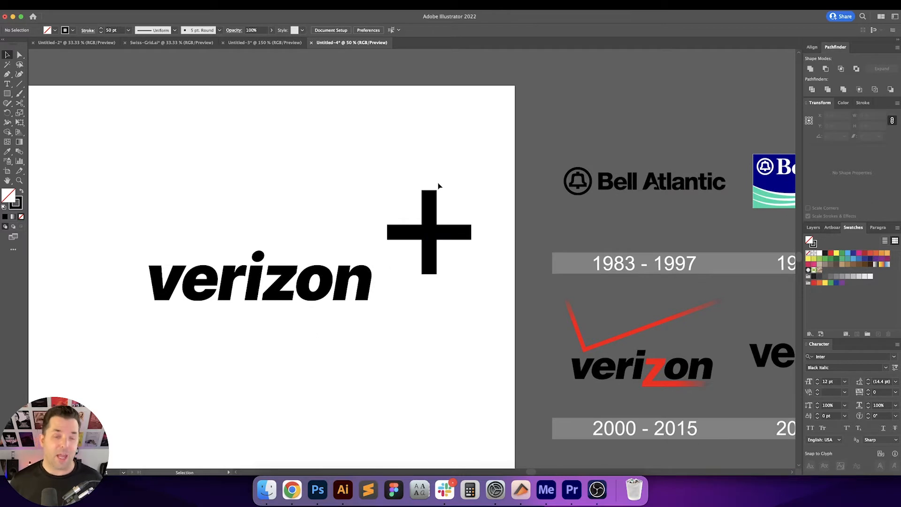
- Reduce the stroke weight of the plus shape's two lines to 25 pt and deselect them
left_click(429, 247)
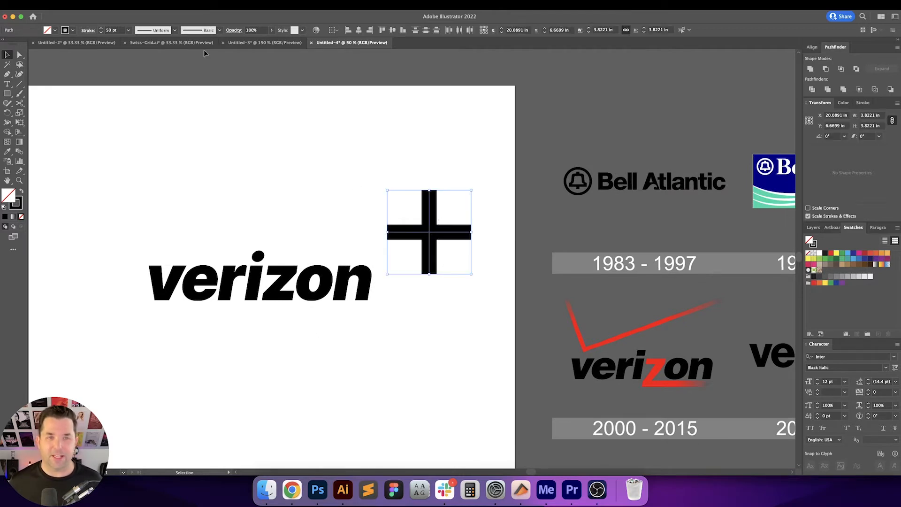
left_click(118, 30)
key("shift+Down")
key("shift+Down")
key("shift+Down")
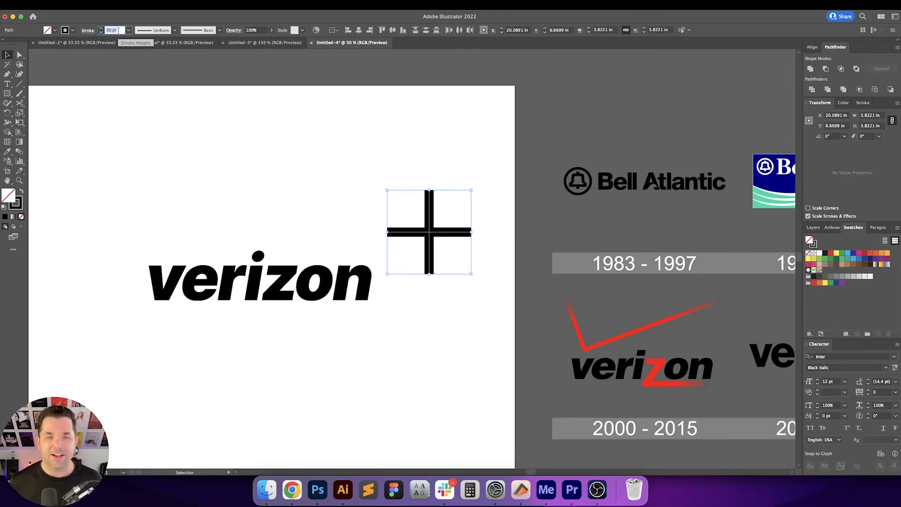
key("shift+Up")
key("Down")
key("Down")
key("Down")
key("Down")
key("Down")
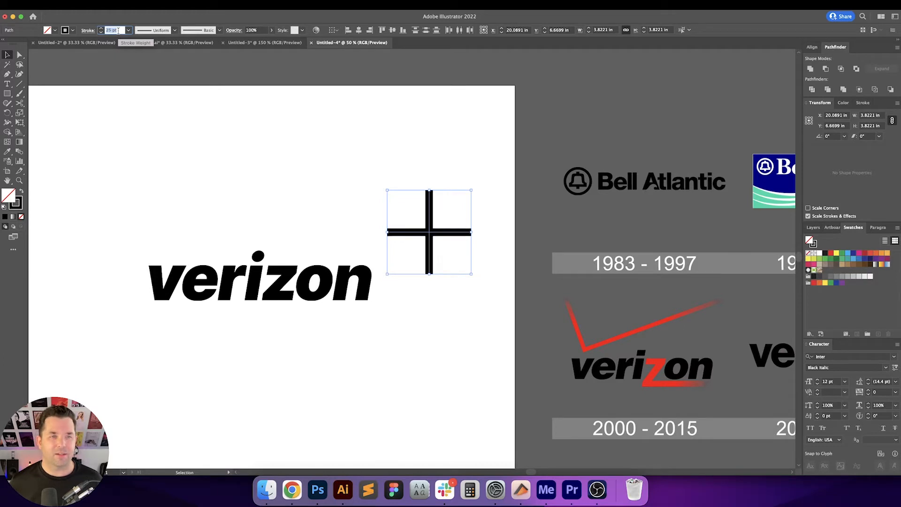
key("Return")
left_click(404, 99)
left_click_drag(364, 137, 414, 131)
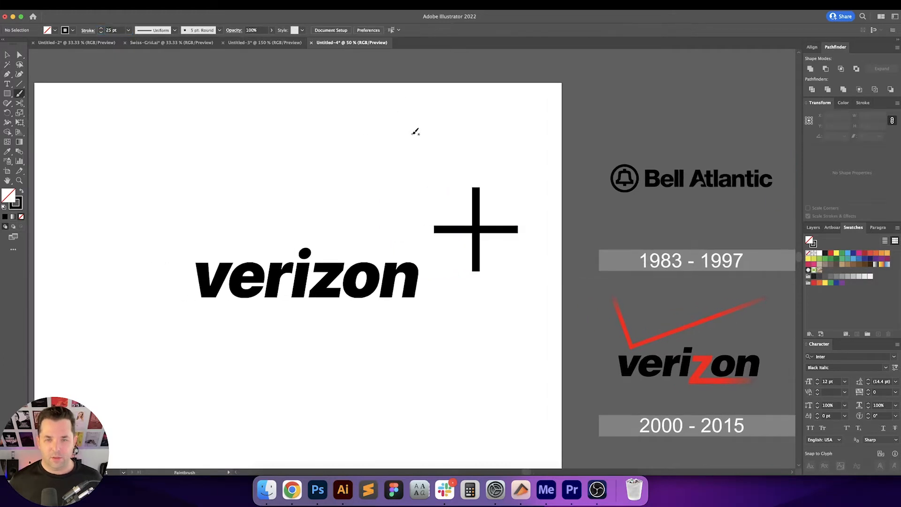
- Move the plus shape to the wordmark's other end, just above and left of the v
left_click_drag(440, 181, 546, 250)
left_click_drag(542, 205, 227, 186)
left_click(304, 181)
left_click_drag(304, 180, 298, 183)
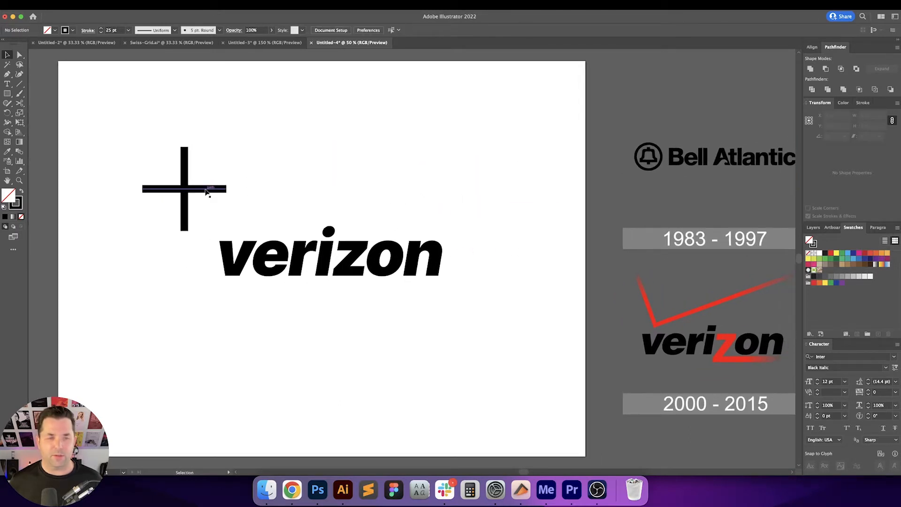
left_click_drag(161, 169, 218, 220)
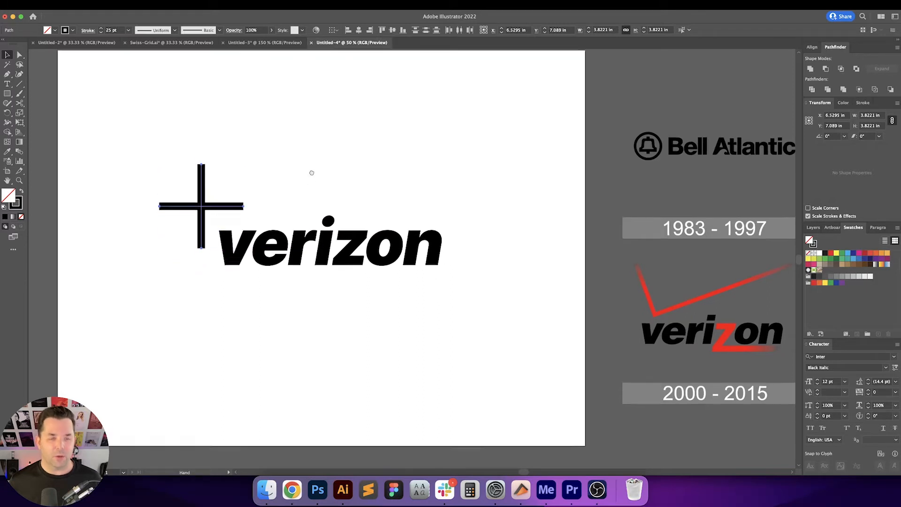
left_click_drag(312, 183, 327, 172)
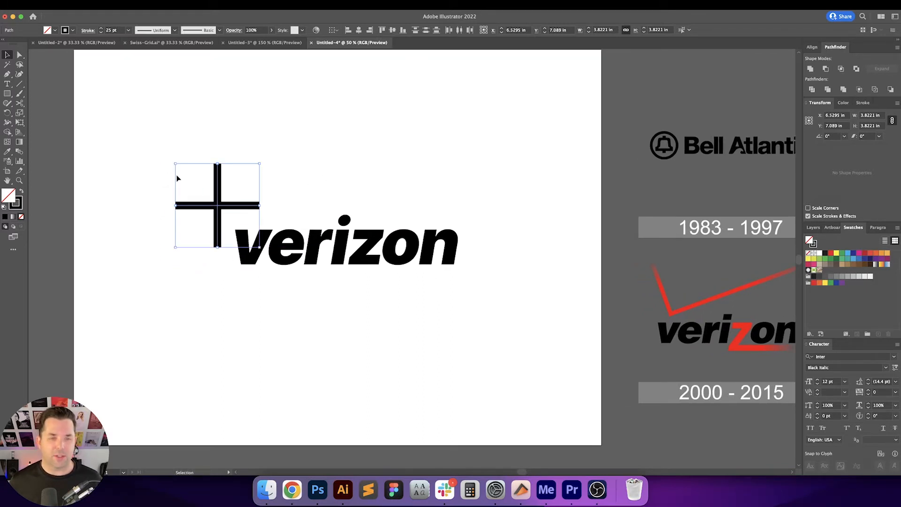
- Rotate the plus shape 45° into an X, move it below the wordmark's left end and deselect it
left_click(169, 165)
left_click(224, 208)
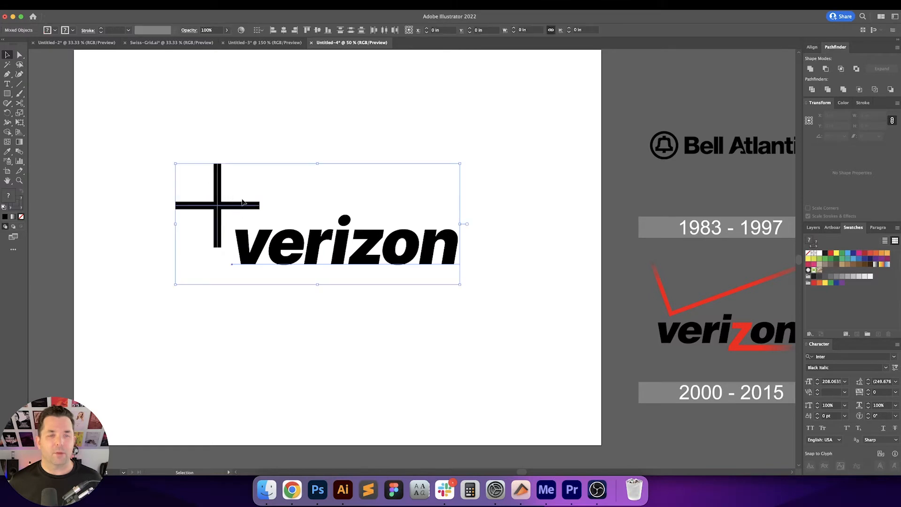
left_click(195, 191)
left_click(216, 218)
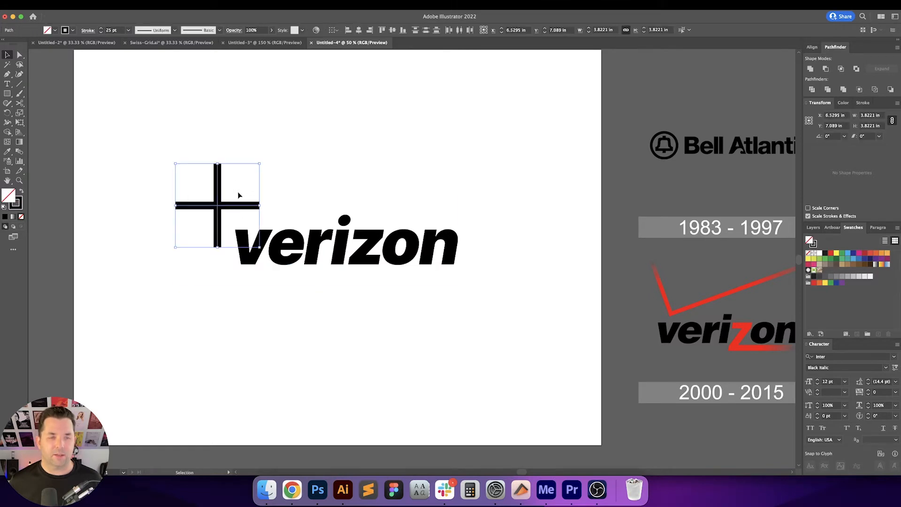
left_click_drag(266, 166, 288, 191)
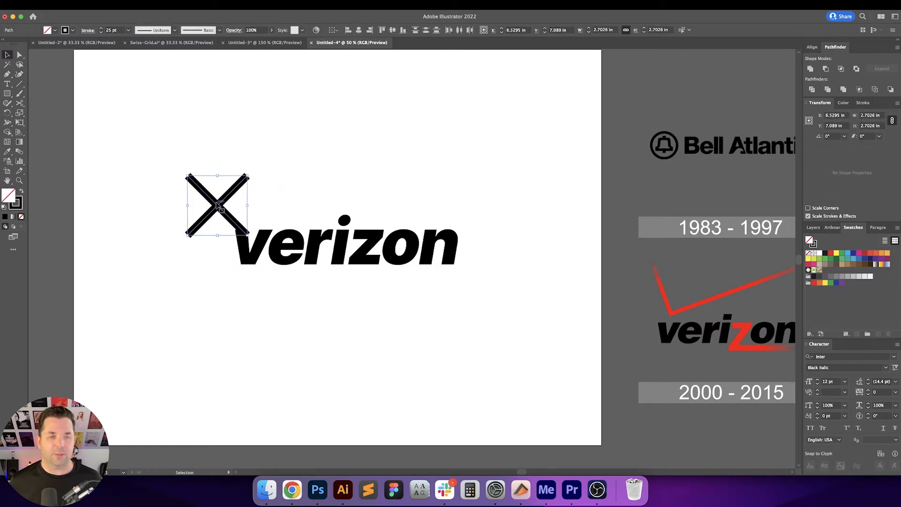
left_click_drag(217, 205, 222, 316)
left_click(275, 315)
left_click_drag(281, 320, 319, 301)
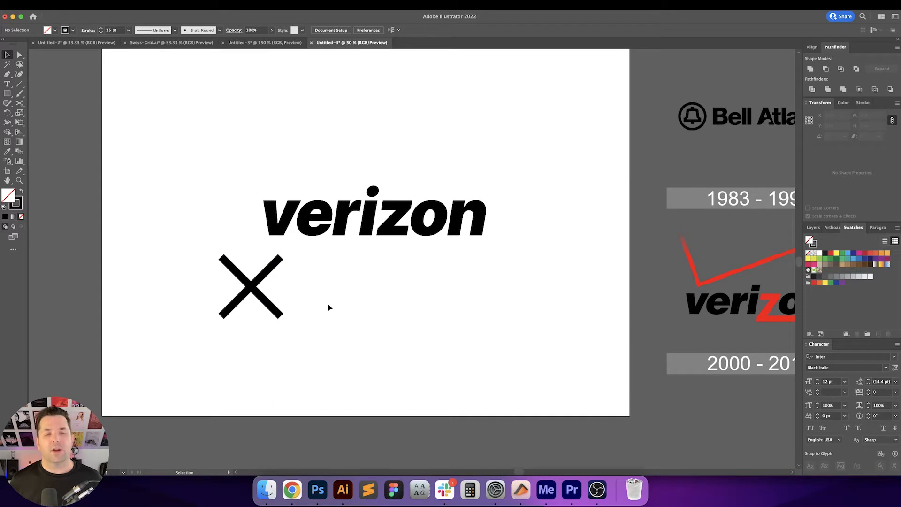
- Change the wordmark's font style to Inter ExtraBold and deselect it
left_click_drag(337, 309, 342, 319)
left_click_drag(219, 188, 479, 181)
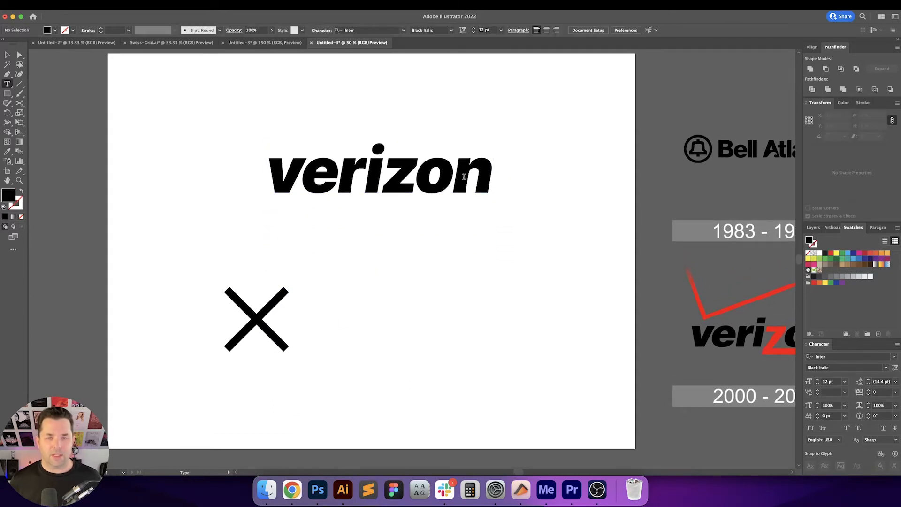
left_click(392, 28)
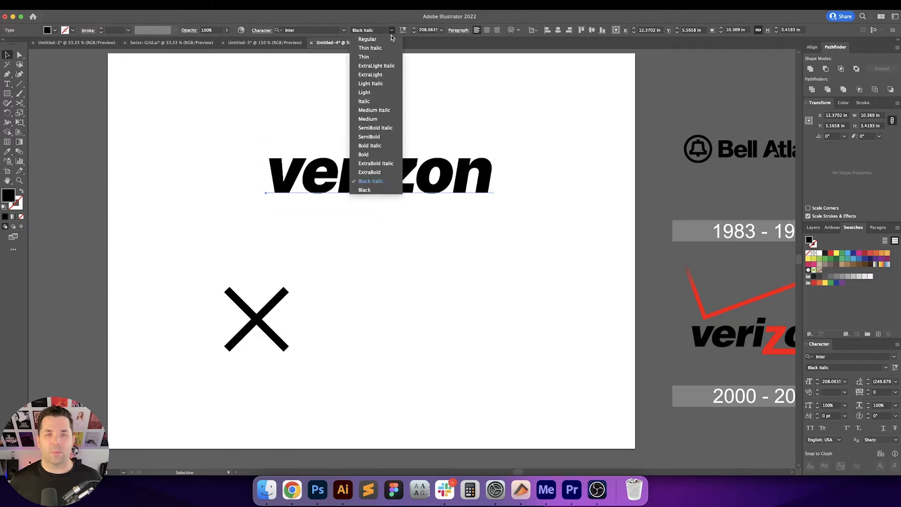
left_click(383, 131)
left_click(384, 129)
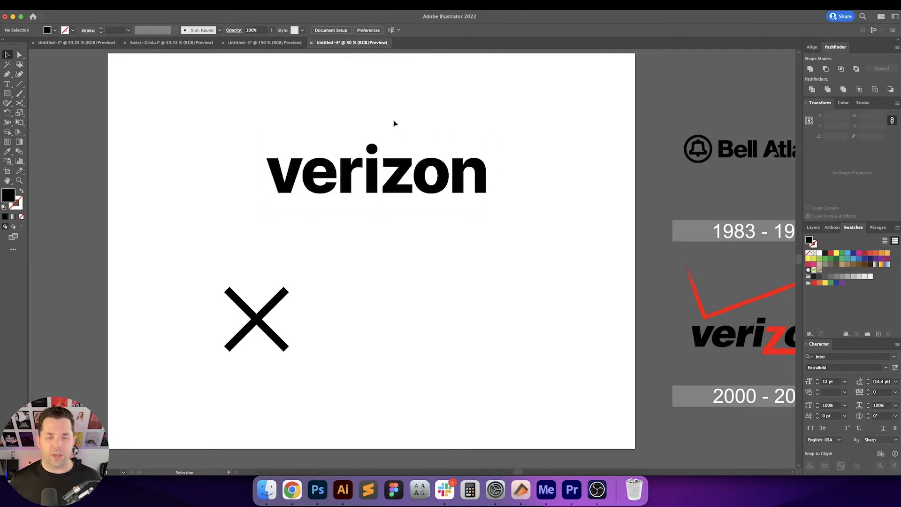
- Place a live-text copy of the wordmark beyond the artboard's left edge as a backup
left_click_drag(408, 114, 401, 128)
left_click(338, 170)
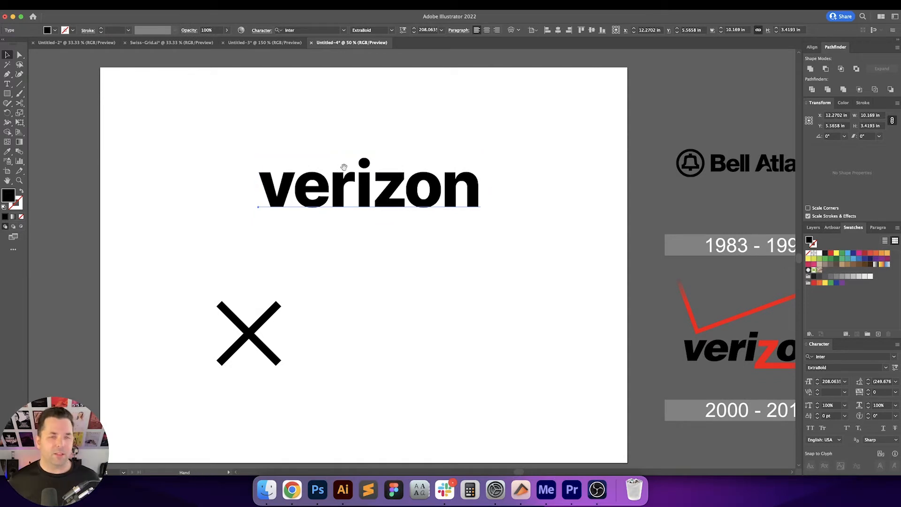
left_click_drag(346, 169, 637, 169)
left_click_drag(685, 184, 300, 184)
left_click(519, 167)
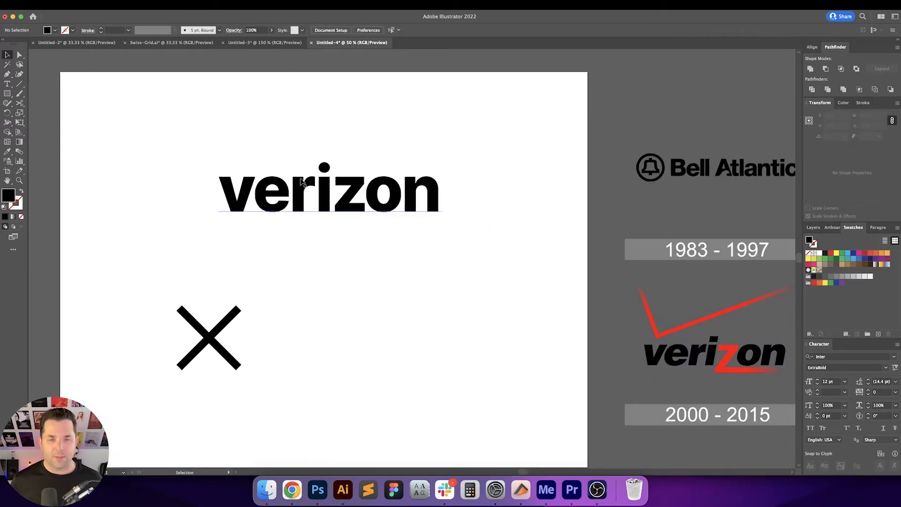
- Convert the wordmark on the artboard to outlines and ungroup its letters
left_click(317, 186)
left_click_drag(317, 186, 344, 194)
key("super+shift+o")
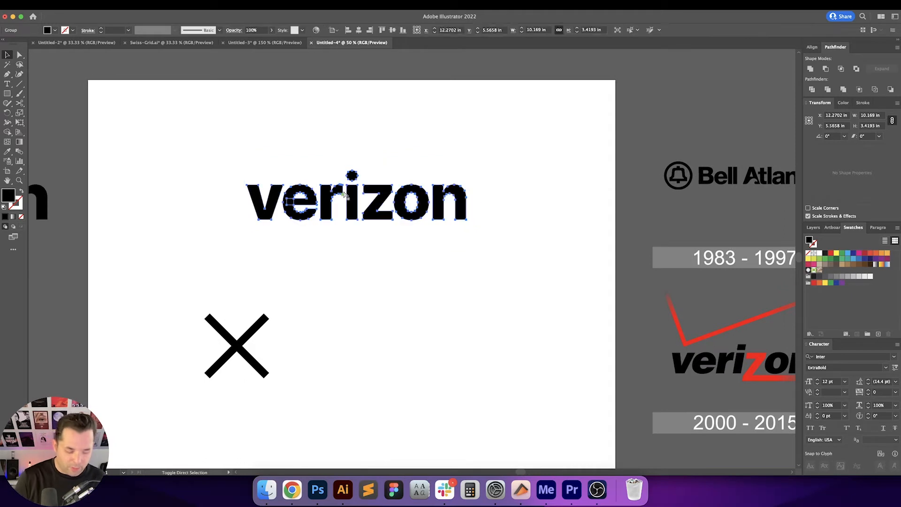
key("super+shift+g")
left_click(266, 179)
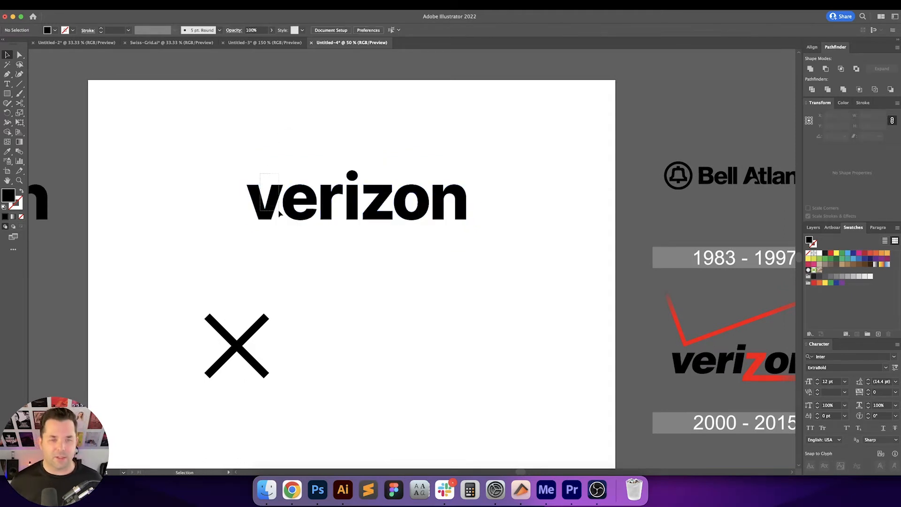
- Duplicate the v to the right of the wordmark and delete the final n to try the v in its place
left_click_drag(278, 210, 474, 213)
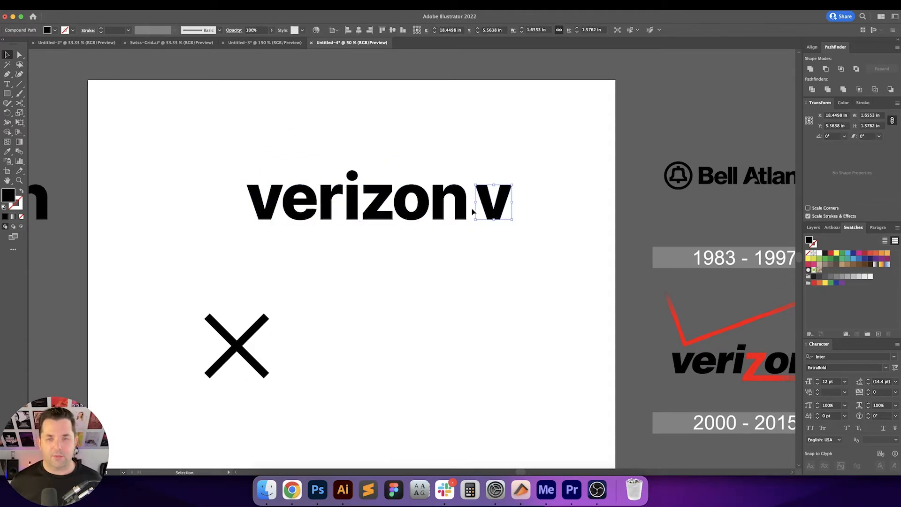
left_click(463, 207)
key("Delete")
left_click(509, 187)
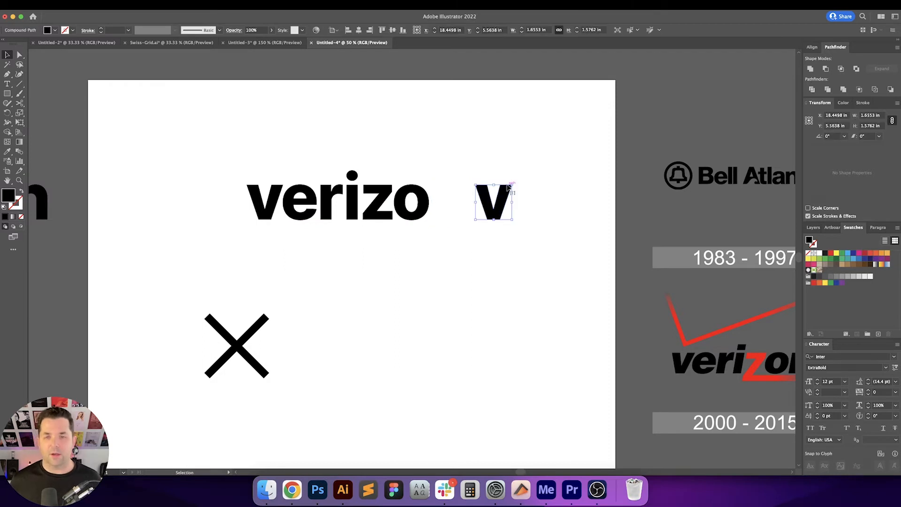
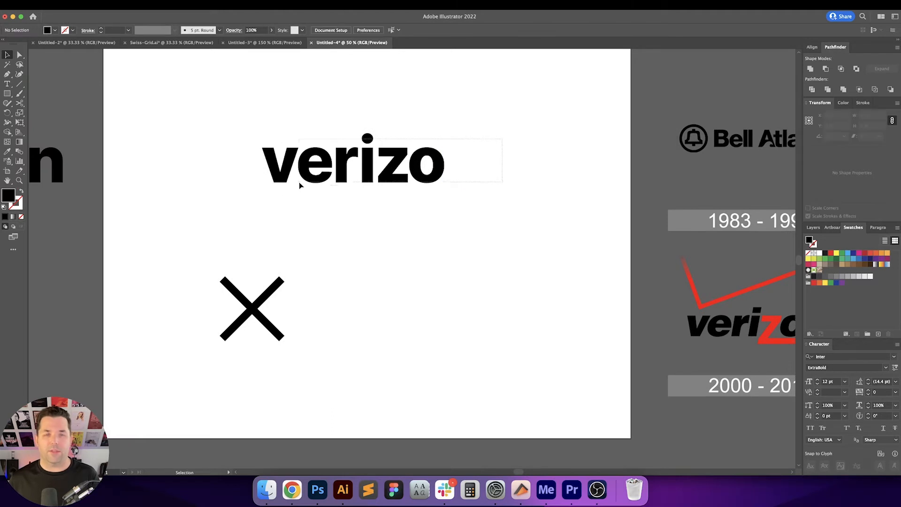
- Delete the outlined letters and move the live-text wordmark copy back onto the artboard above the X
key("Delete")
scroll(258, 188, "left", 3)
left_click_drag(103, 168, 511, 165)
left_click(557, 202)
scroll(557, 202, "up", 2)
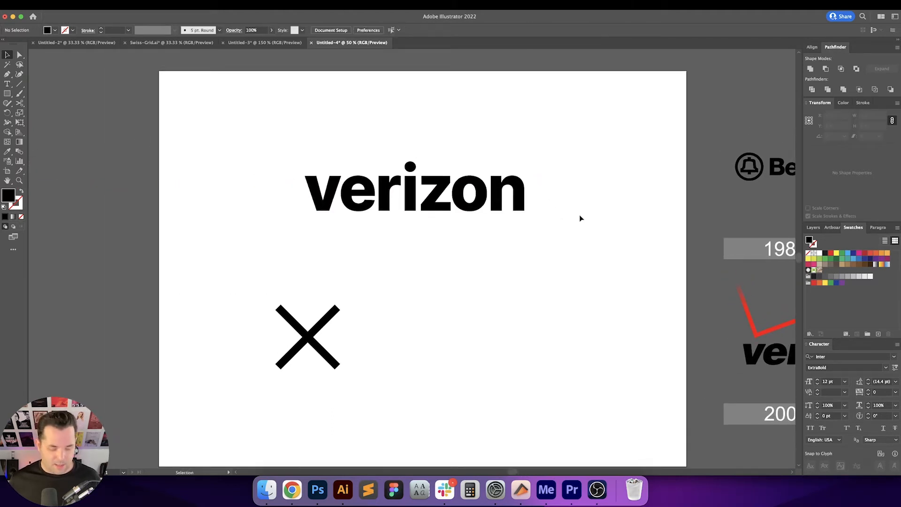
double_click(496, 192)
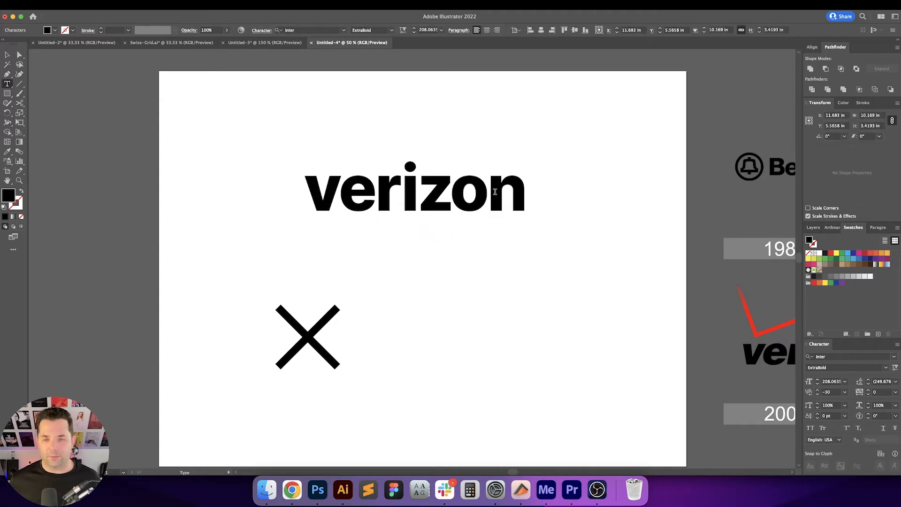
type("v")
key("Escape")
key("super+z")
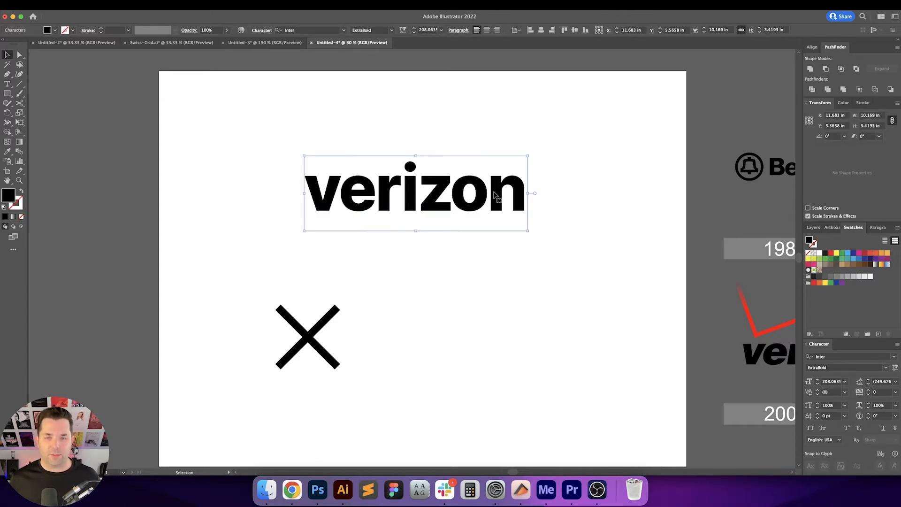
- Copy the live-text wordmark beyond the artboard's left edge, and convert the one on the artboard to separate outlined letters
left_click_drag(462, 200, 612, 207)
left_click_drag(616, 203, 238, 200)
left_click_drag(558, 210, 380, 211)
key("shift+super+o")
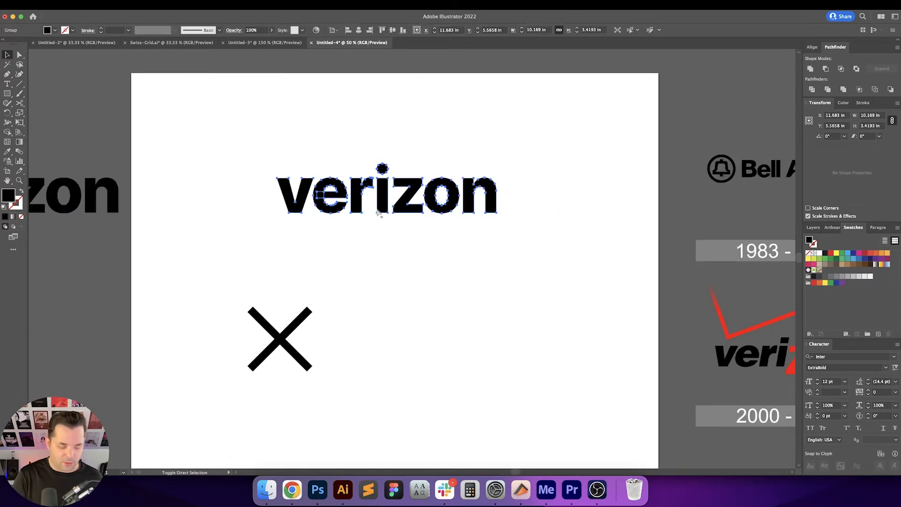
left_click(326, 154)
- Replace the wordmark's v with a copy of the n rotated 180° to form a u
left_click_drag(281, 176, 310, 233)
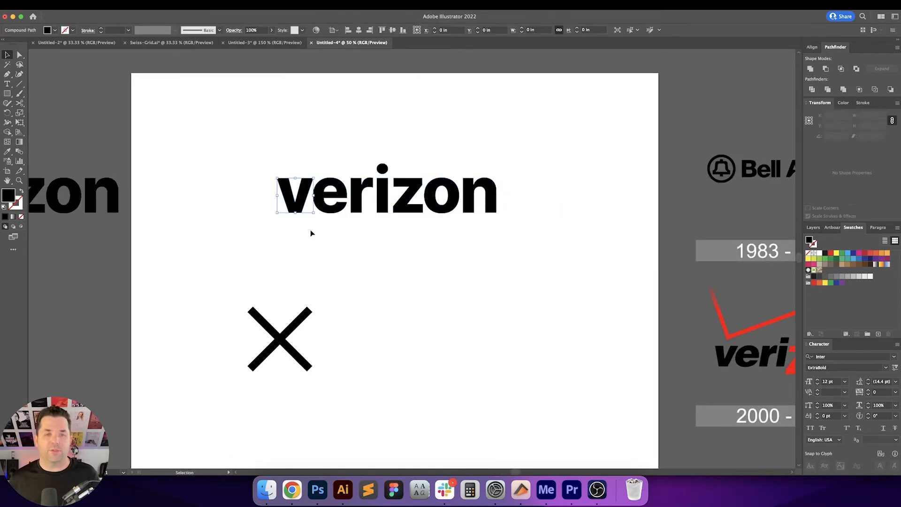
key("Delete")
left_click(493, 189)
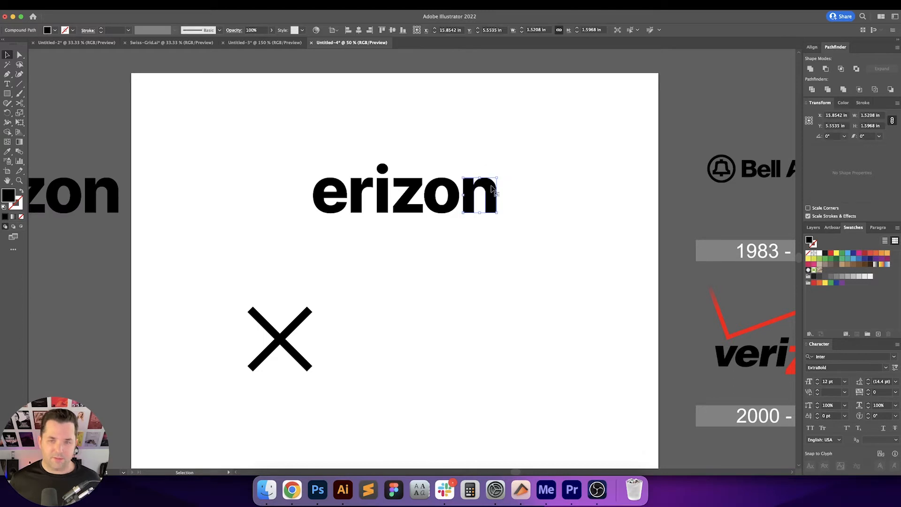
left_click_drag(493, 186, 273, 215)
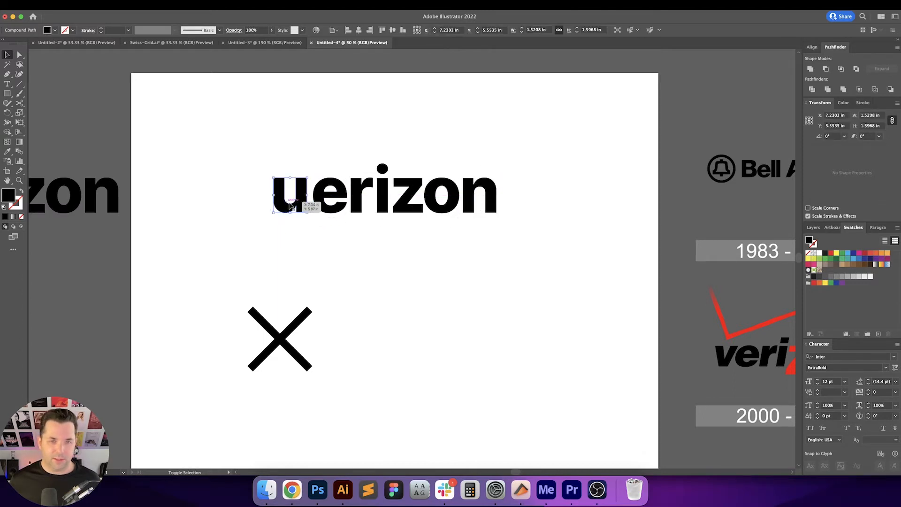
left_click_drag(291, 161, 259, 154)
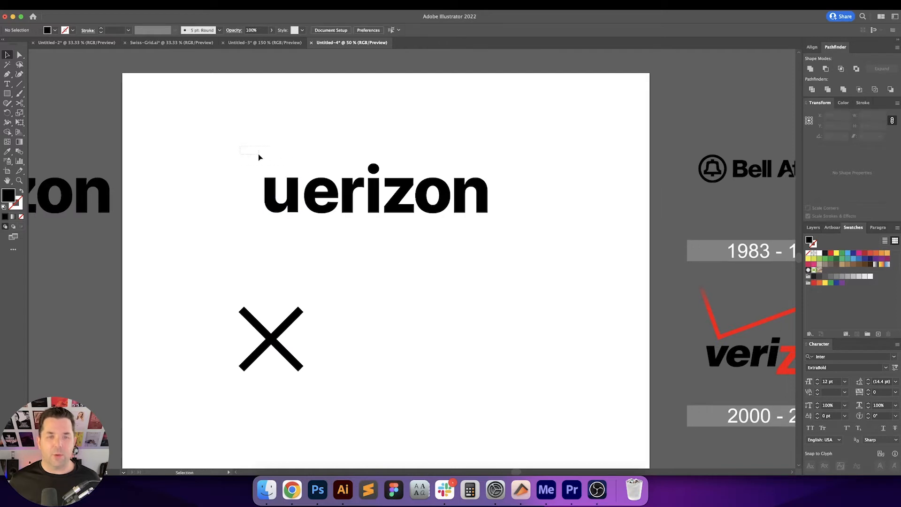
- Delete the outlined "uerizon" letters, move the live-text wordmark back onto the artboard above the X and deselect it
left_click_drag(506, 225, 507, 226)
key("Delete")
scroll(177, 202, "left", 8)
left_click_drag(178, 202, 473, 212)
left_click(690, 238)
left_click_drag(639, 239, 531, 236)
left_click_drag(453, 217, 590, 207)
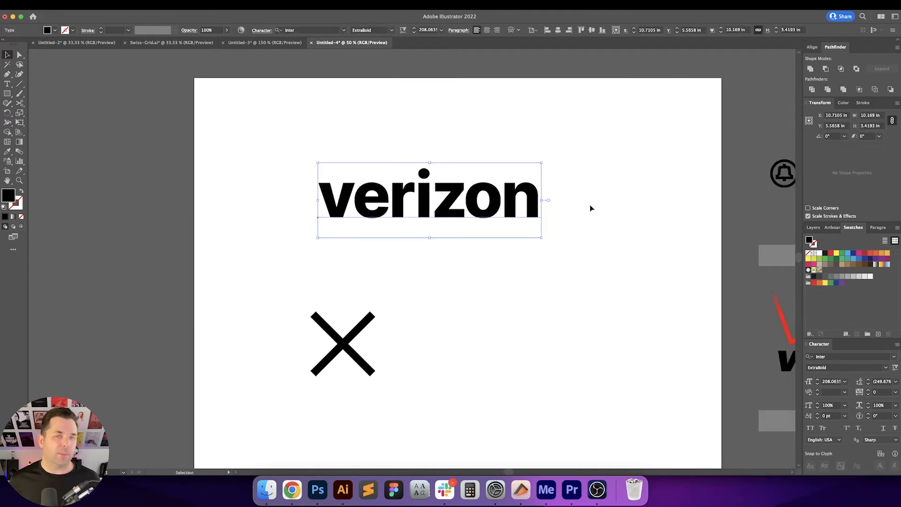
left_click(591, 208)
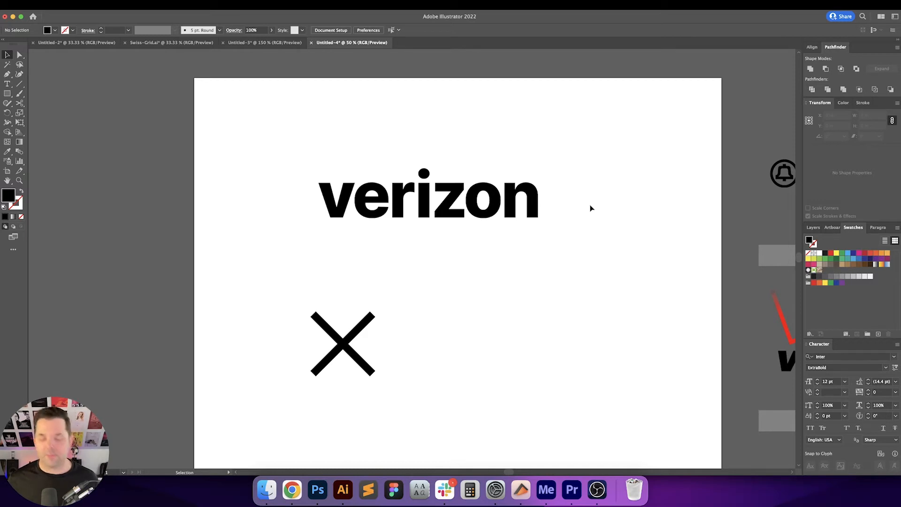
- Give the X's two lines round stroke caps and deselect them
left_click_drag(590, 205, 519, 251)
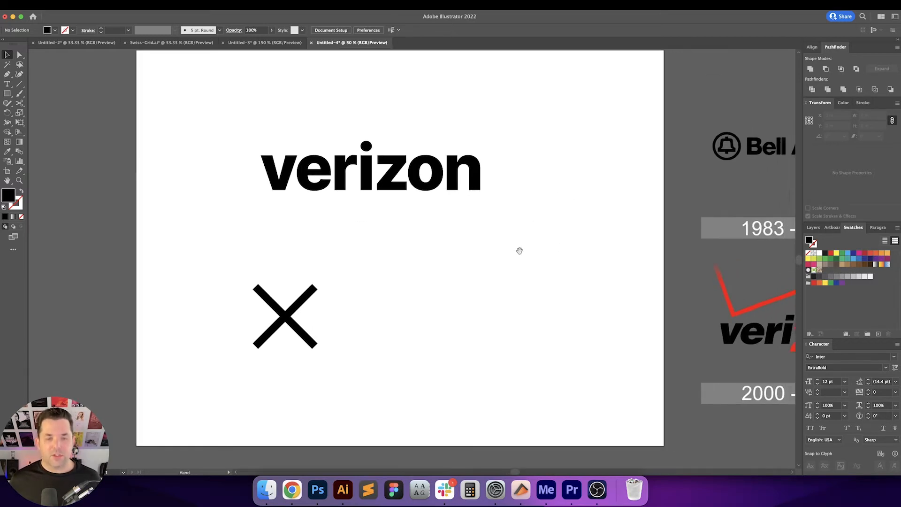
left_click_drag(252, 267, 312, 356)
left_click(312, 357)
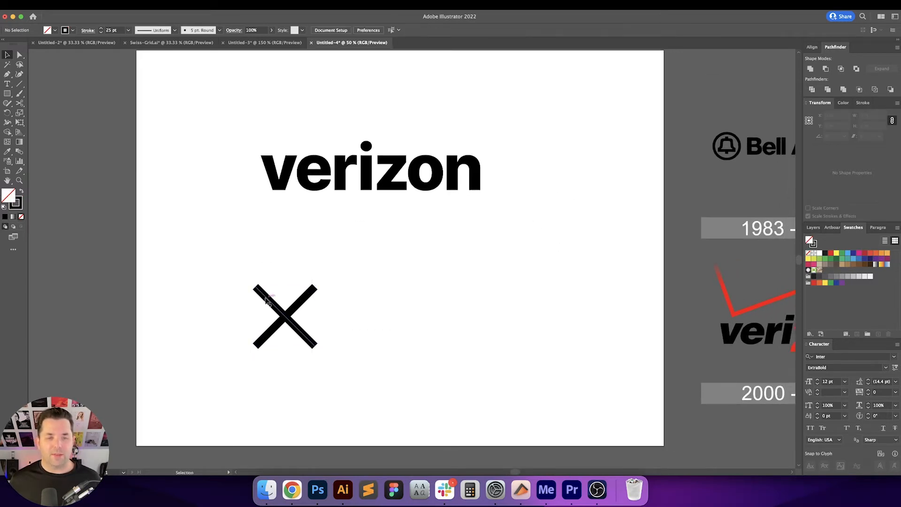
left_click_drag(345, 292, 272, 324)
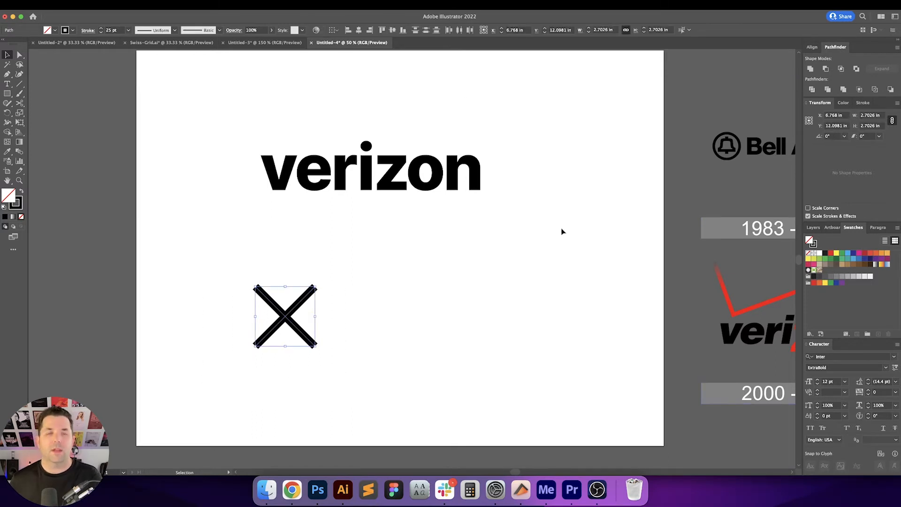
left_click(863, 103)
left_click(845, 137)
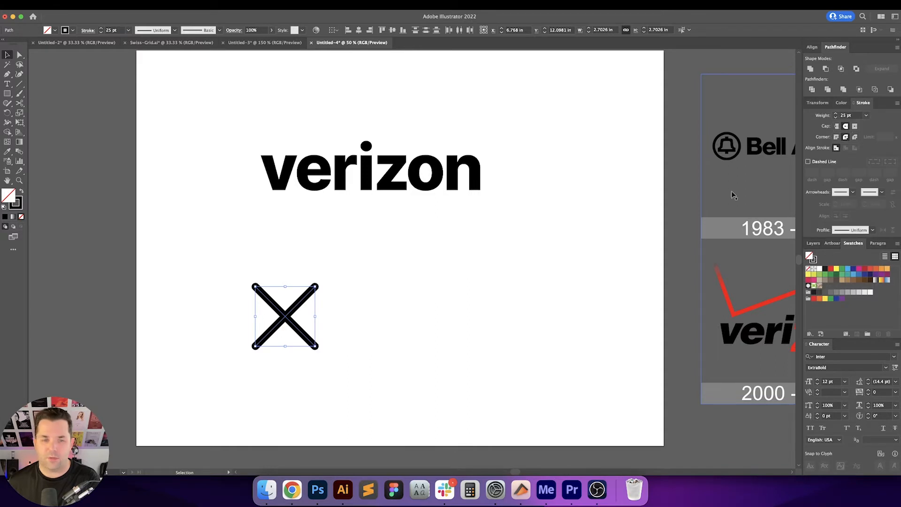
left_click(489, 277)
- Expand the X's two round-capped lines into filled shapes
key("super+equal")
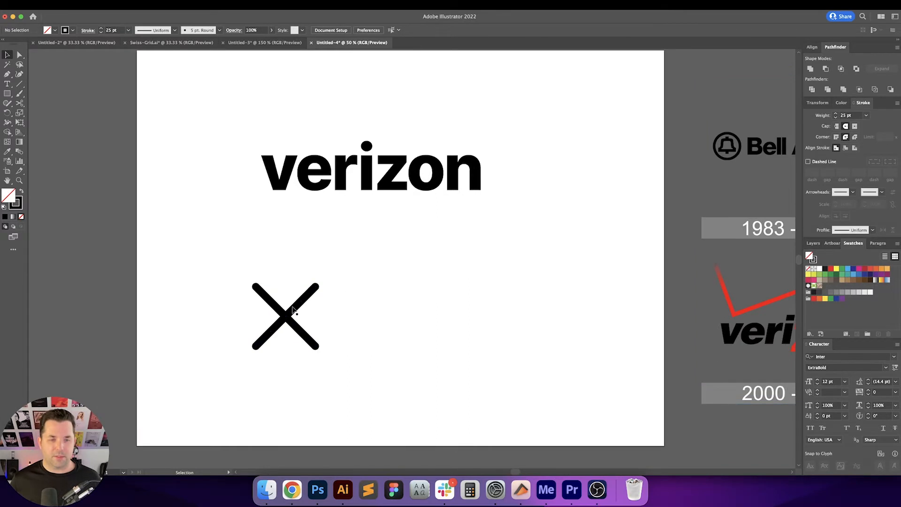
left_click_drag(298, 215, 434, 319)
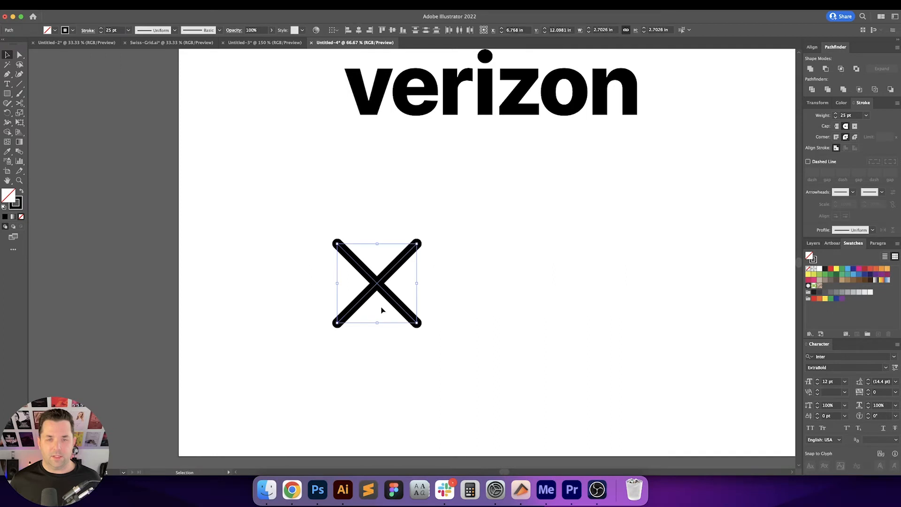
key("super+equal")
key("super+equal")
left_click(94, 5)
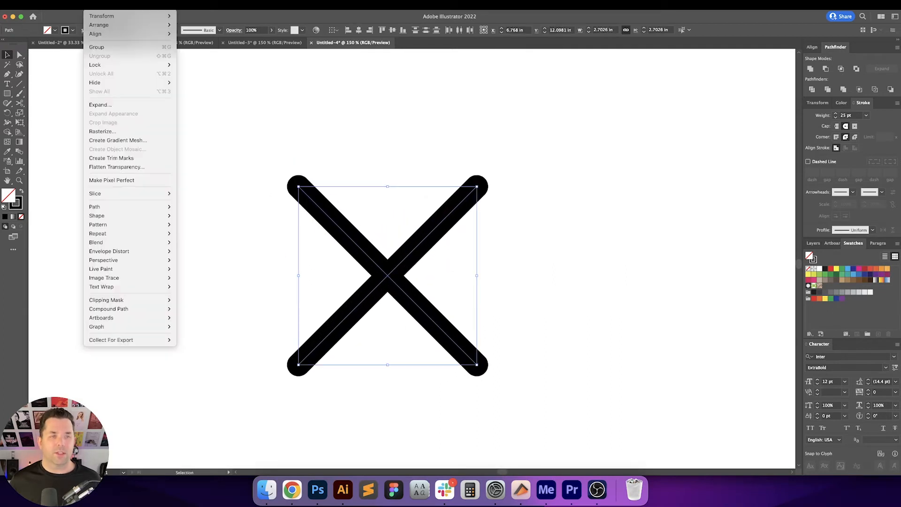
left_click(125, 106)
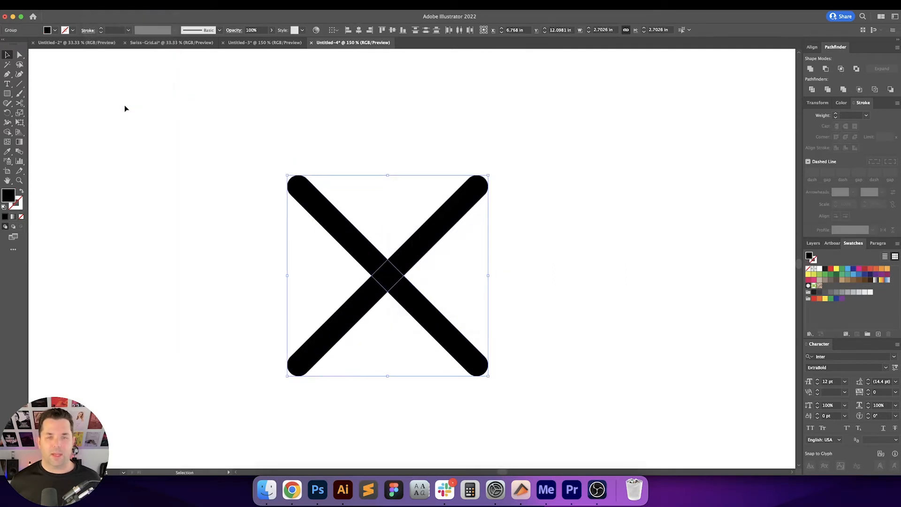
- Divide the X's overlapping bars into four separate arms and a centre square with Pathfinder, selecting individual pieces to check before deselecting
key("a")
left_click_drag(252, 165, 500, 387)
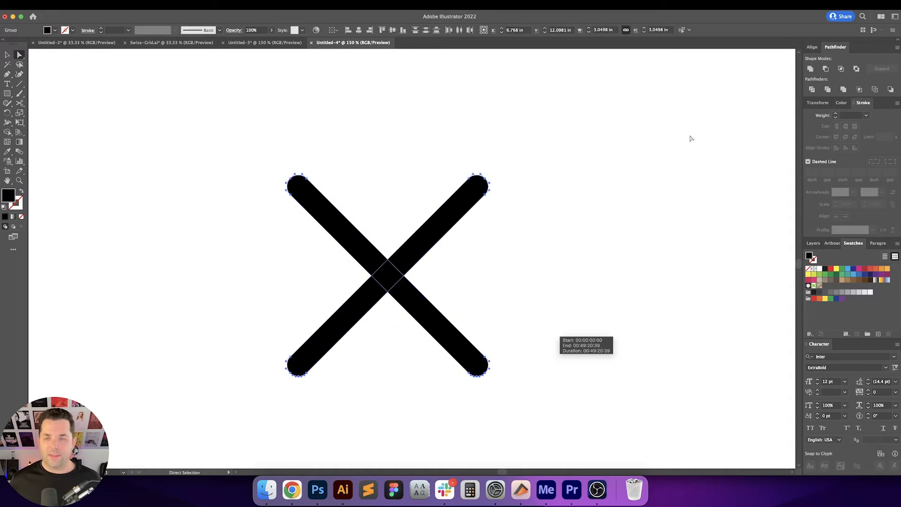
left_click(812, 90)
left_click(683, 191)
left_click(358, 308)
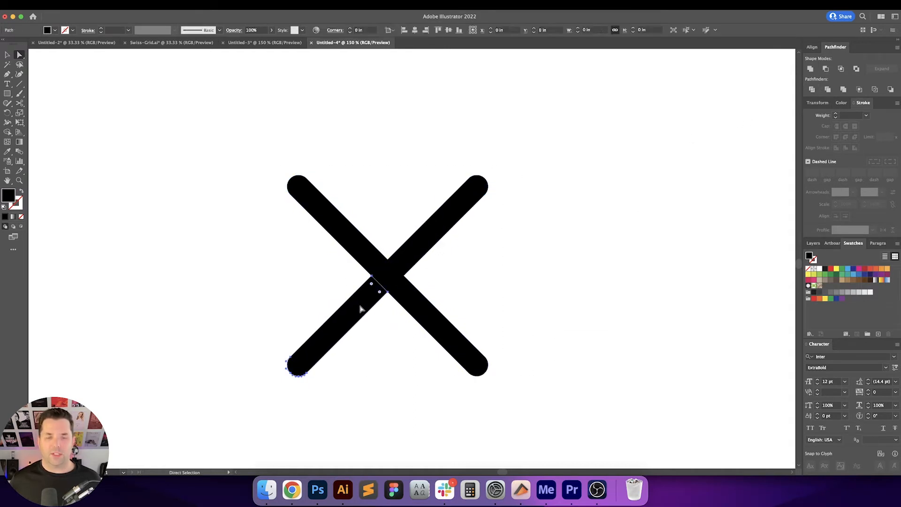
left_click(386, 280)
scroll(402, 246, "down", 2)
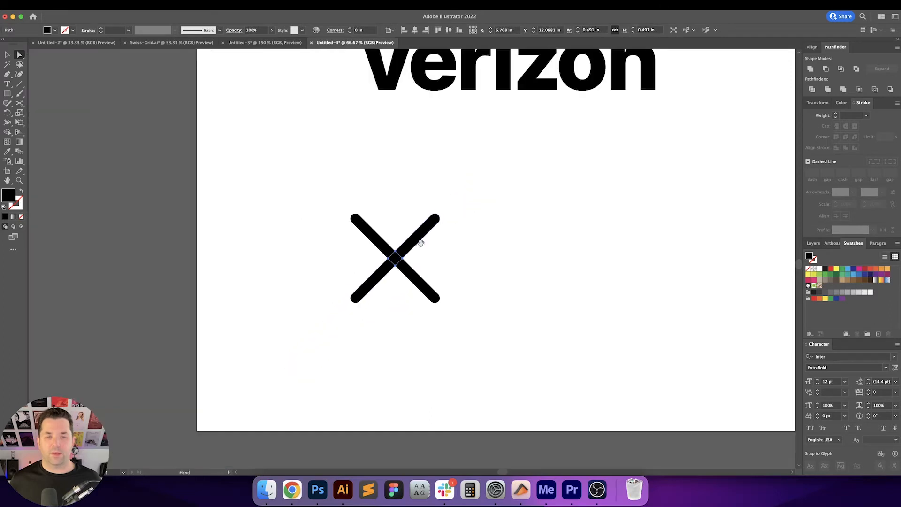
left_click_drag(414, 245, 380, 283)
left_click(438, 296)
- Draw a square about 2.34 in wide on the artboard, below the wordmark and beside the X
scroll(465, 267, "down", 2)
scroll(468, 267, "right", 5)
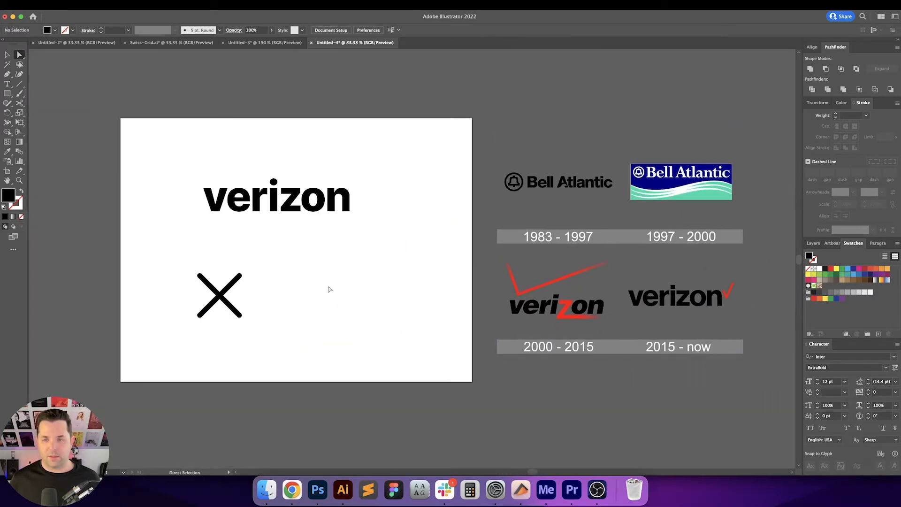
key("v")
left_click_drag(383, 249, 417, 284)
key("v")
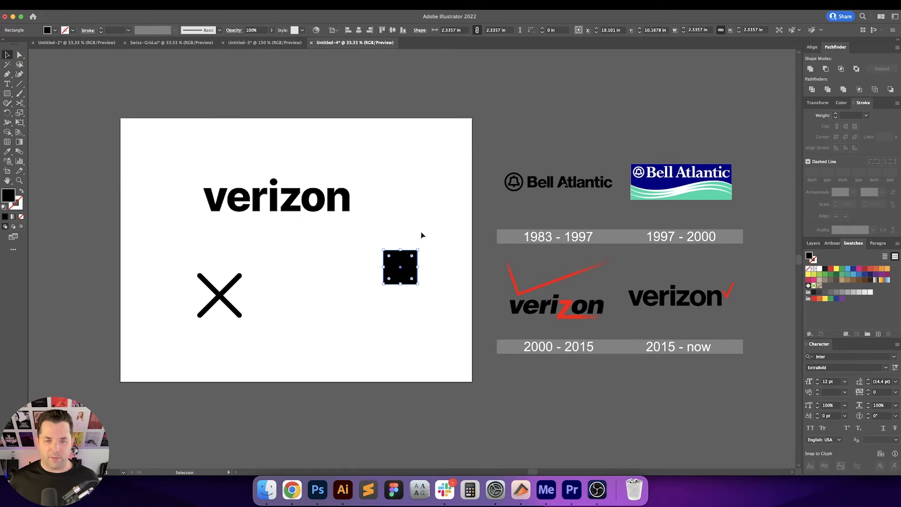
- Fill the square with the red sampled from the 2000 - 2015 logo and deselect it
key("i")
scroll(551, 306, "up", 5)
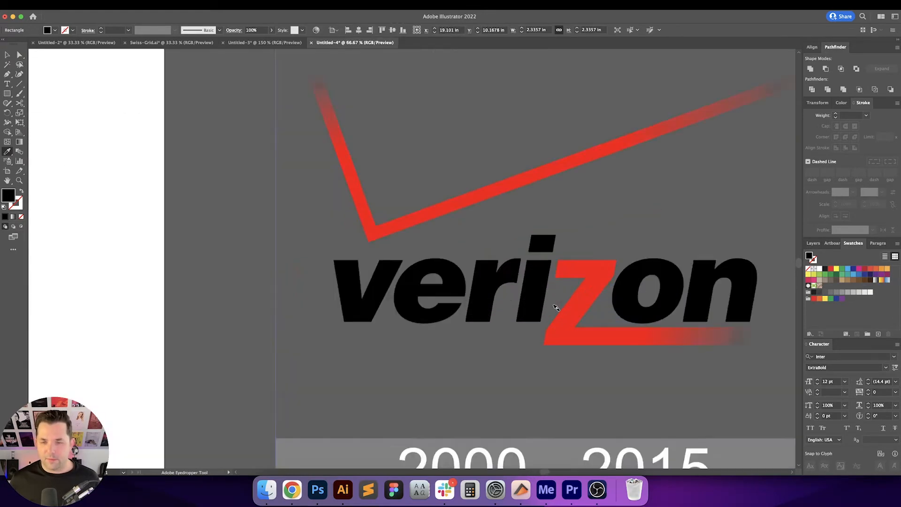
left_click(577, 227)
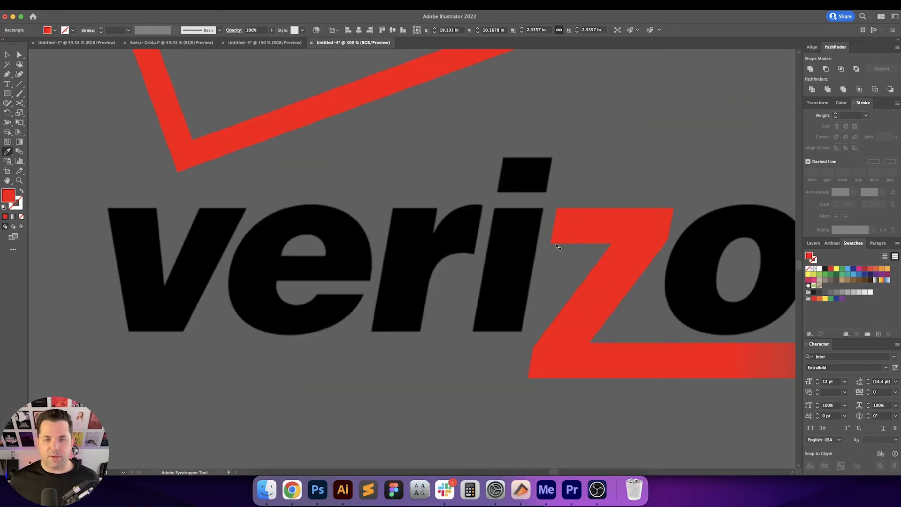
scroll(577, 226, "down", 5)
left_click_drag(510, 264, 463, 263)
key("v")
left_click(296, 265)
left_click_drag(278, 265, 397, 268)
scroll(317, 229, "up", 1)
left_click_drag(319, 229, 445, 244)
scroll(273, 247, "down", 1)
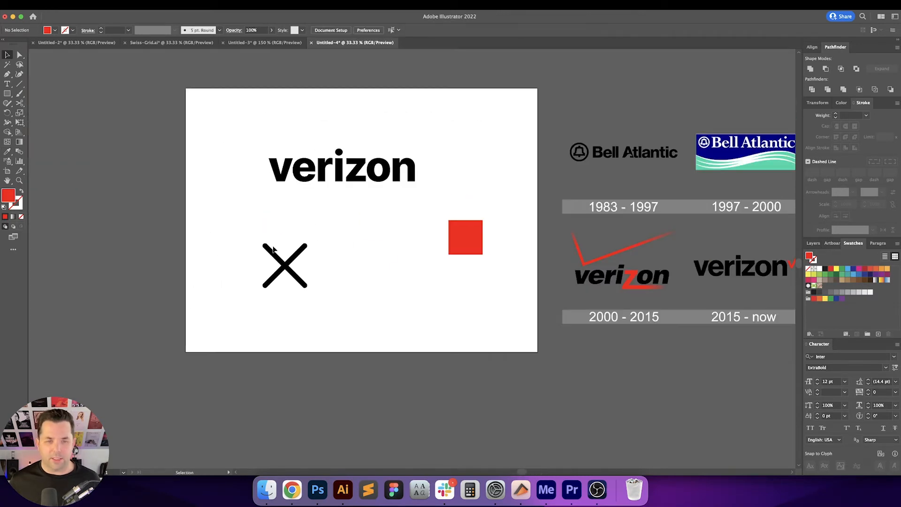
- Recolour the X's two upper arms and its centre piece with the square's red and deselect them
left_click_drag(309, 260, 313, 291)
scroll(275, 259, "up", 1)
scroll(274, 261, "up", 1)
key("a")
left_click(238, 296)
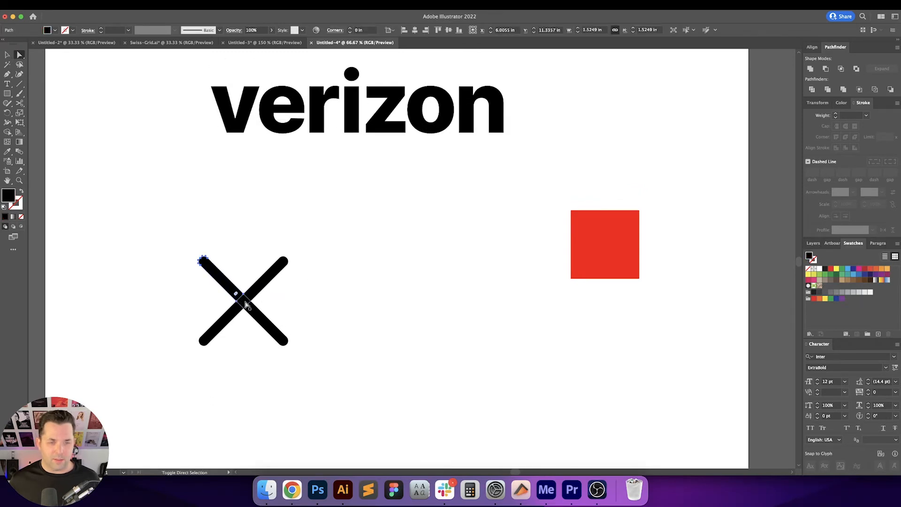
left_click(246, 304, "shift")
key("i")
left_click(583, 251)
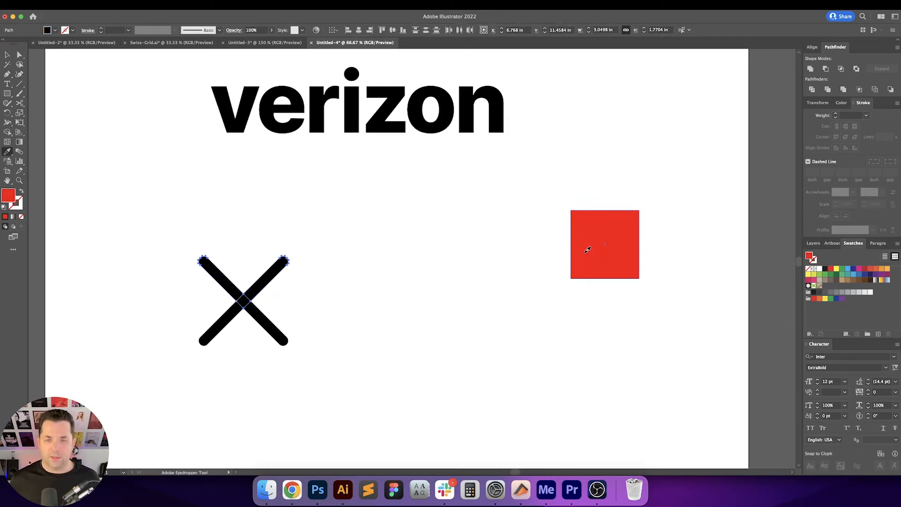
key("v")
left_click(396, 257)
left_click_drag(396, 257, 444, 250)
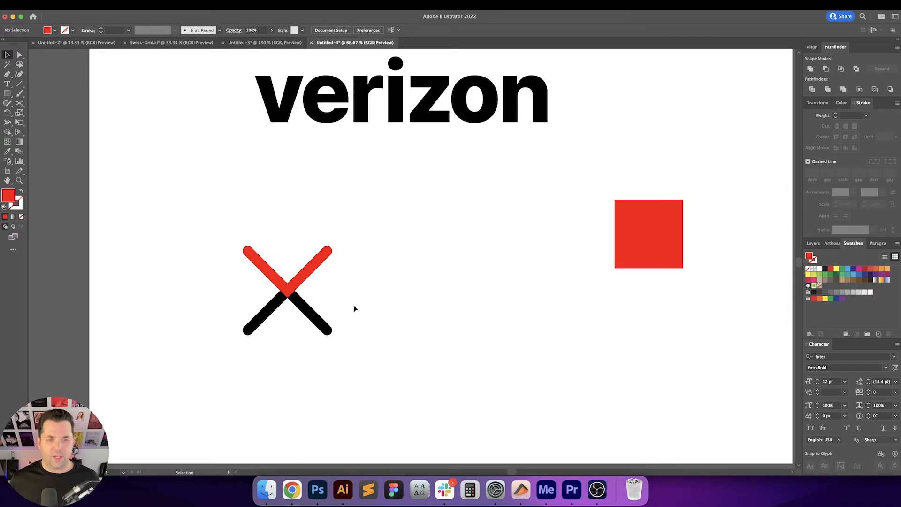
- Fully round the bottom corner of the X's red centre piece and deselect it
scroll(366, 312, "up", 1)
scroll(289, 312, "up", 10)
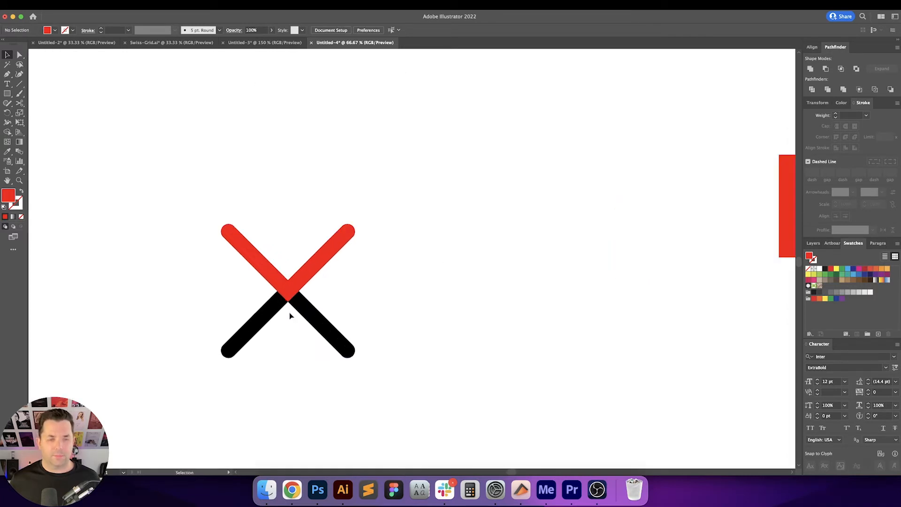
key("a")
left_click(286, 269)
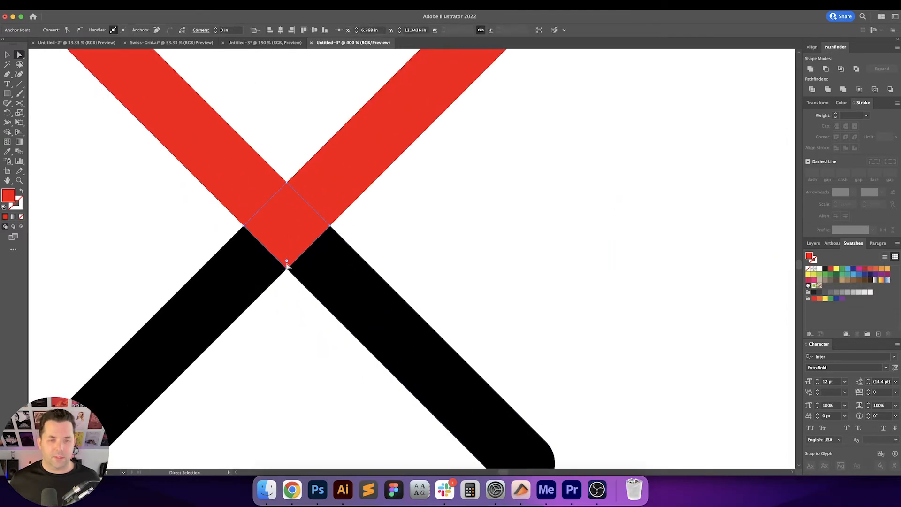
left_click_drag(287, 264, 293, 180)
left_click(393, 227)
key("space")
left_click_drag(409, 259, 493, 259)
key("v")
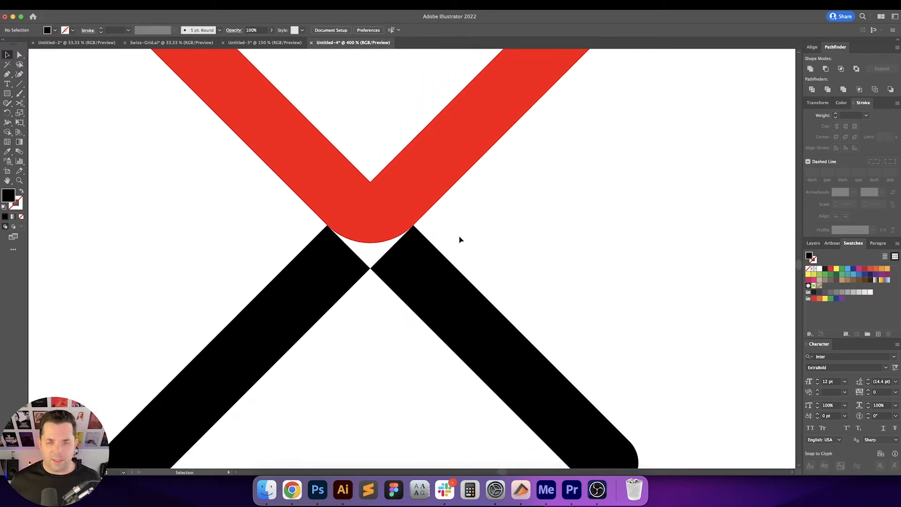
- Extend the inner end of the X's lower-right black arm under the red centre piece to fill the gap between the black arms
left_click(421, 240)
key("a")
left_click(458, 240)
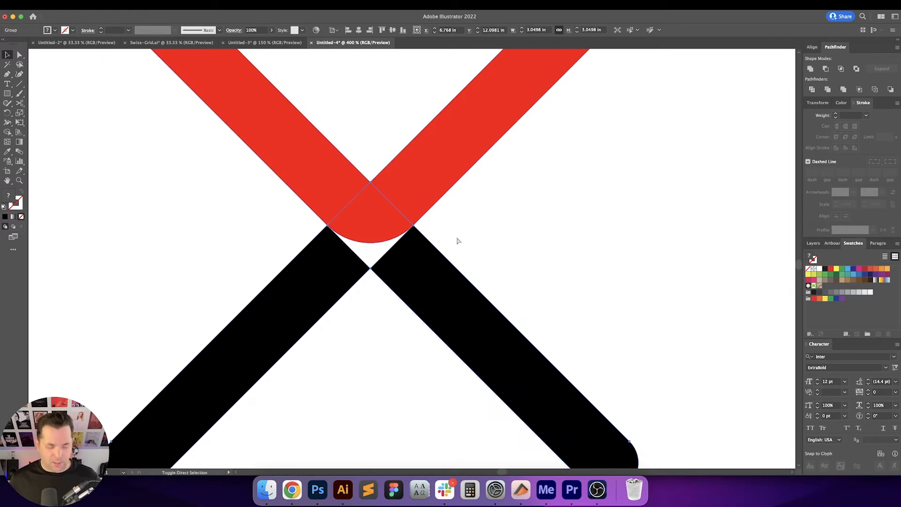
left_click(413, 233)
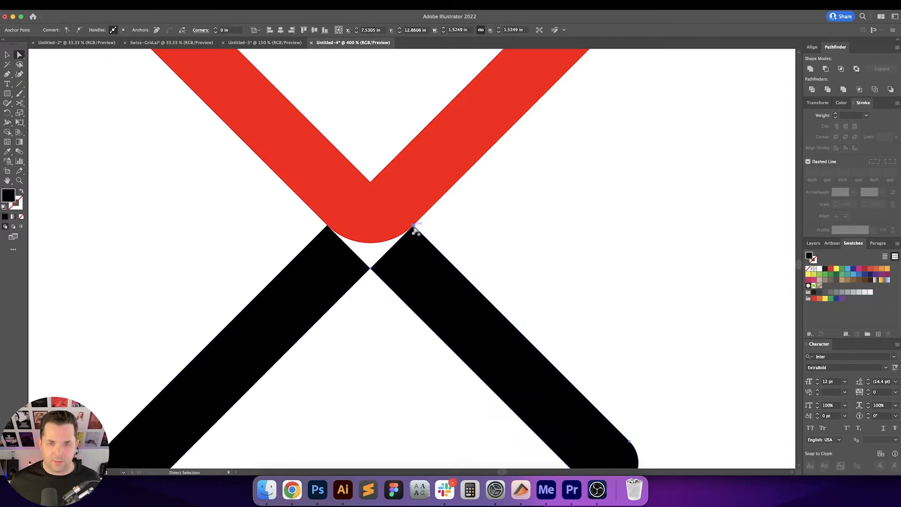
left_click_drag(413, 232, 328, 226)
left_click(371, 269, "shift")
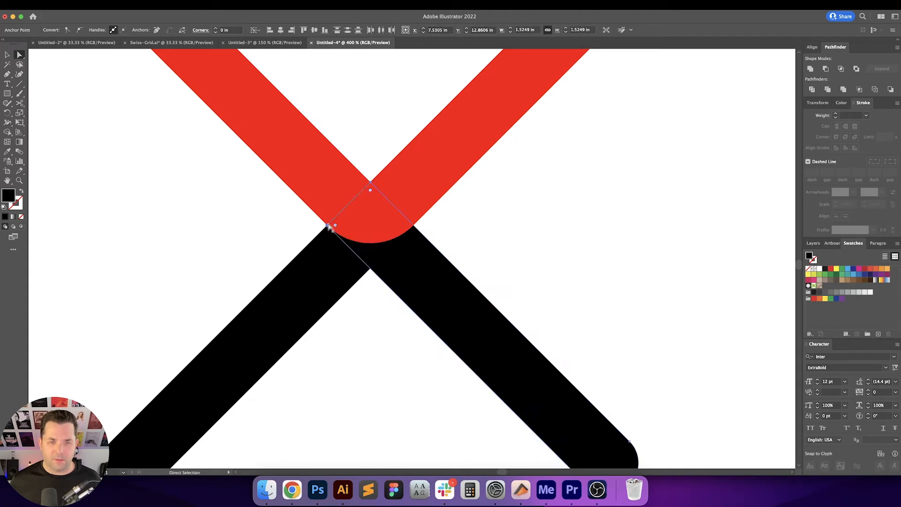
scroll(368, 188, "up", 10)
left_click(233, 238)
scroll(230, 238, "down", 10)
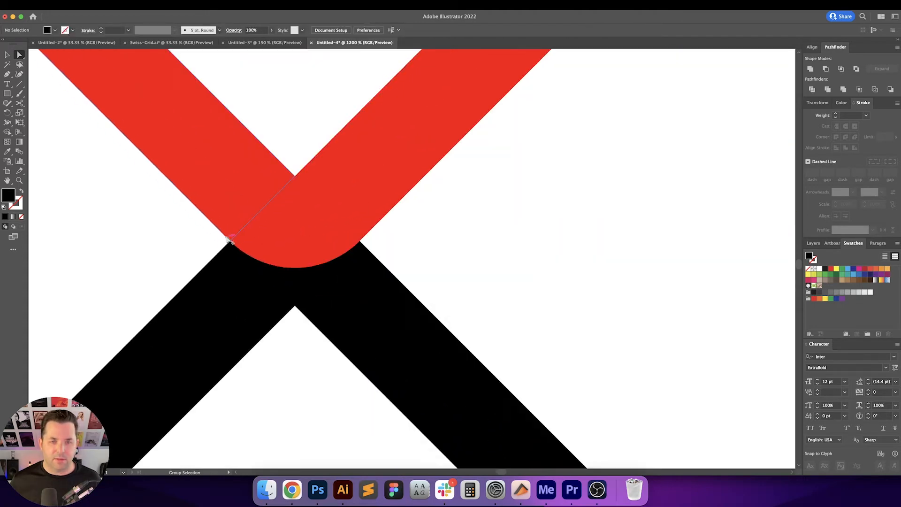
- Unite the two red arms and the rounded centre piece into one checkmark-like V shape and deselect it
key("v")
scroll(338, 245, "left", 4)
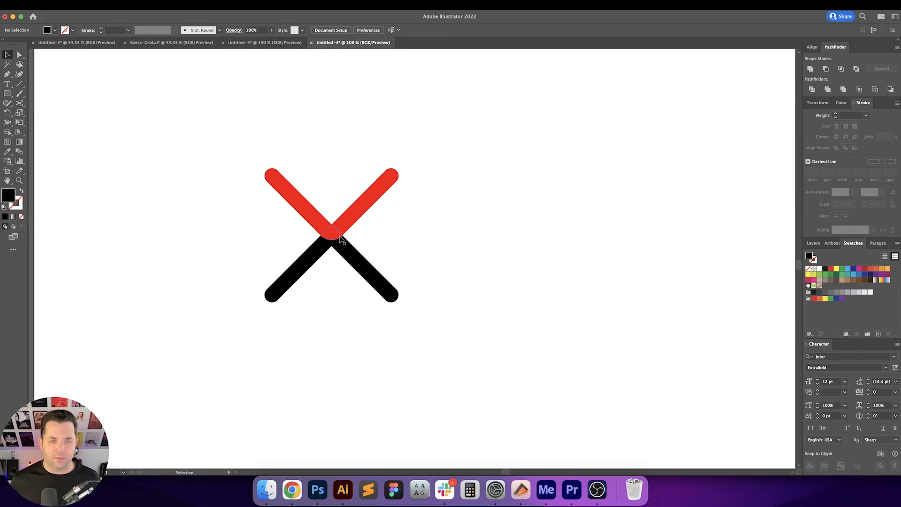
scroll(339, 238, "up", 5)
scroll(485, 248, "left", 2)
scroll(523, 232, "up", 3)
scroll(523, 232, "left", 2)
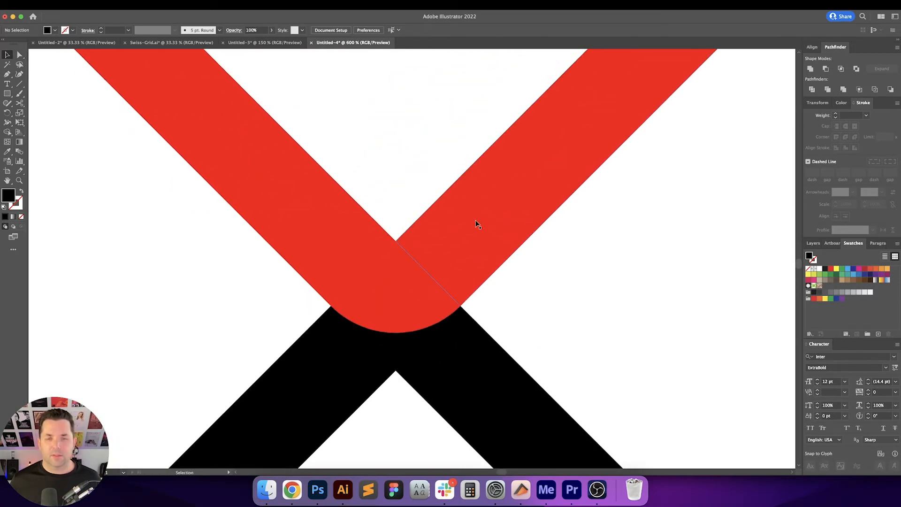
left_click(404, 263)
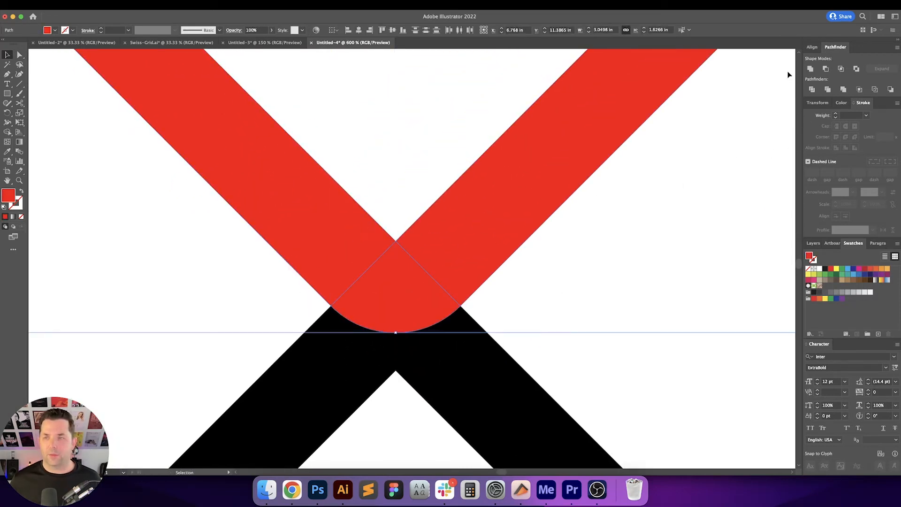
left_click(810, 70)
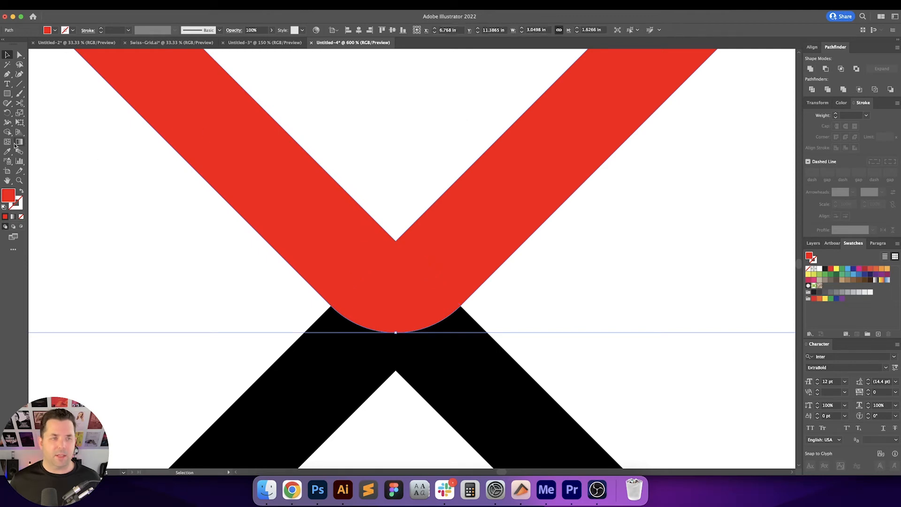
left_click(7, 131)
left_click_drag(430, 257, 451, 239)
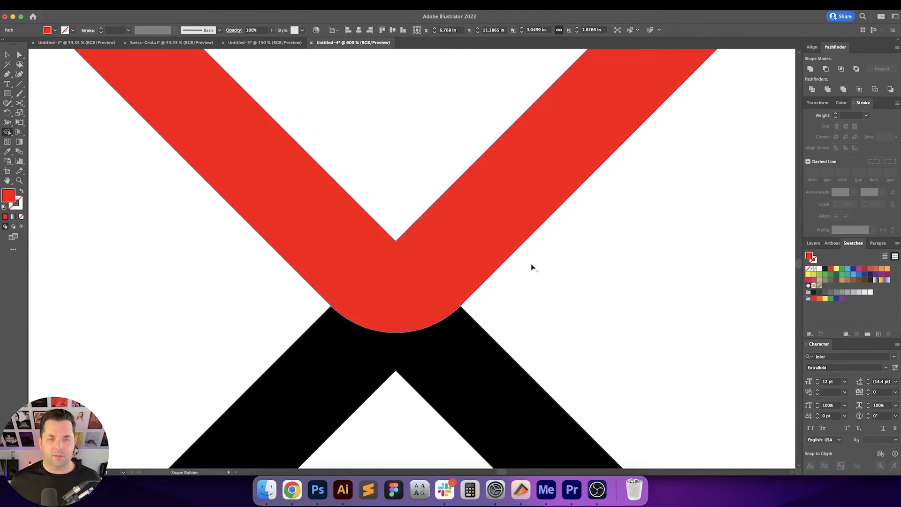
key("v")
left_click(536, 264)
- Resize the whole X symbol proportionally to 3 in wide and 3 in high, and deselect it
scroll(540, 269, "down", 3)
key("space")
left_click_drag(575, 285, 397, 287)
scroll(450, 258, "down", 2)
key("space")
left_click_drag(197, 216, 452, 358)
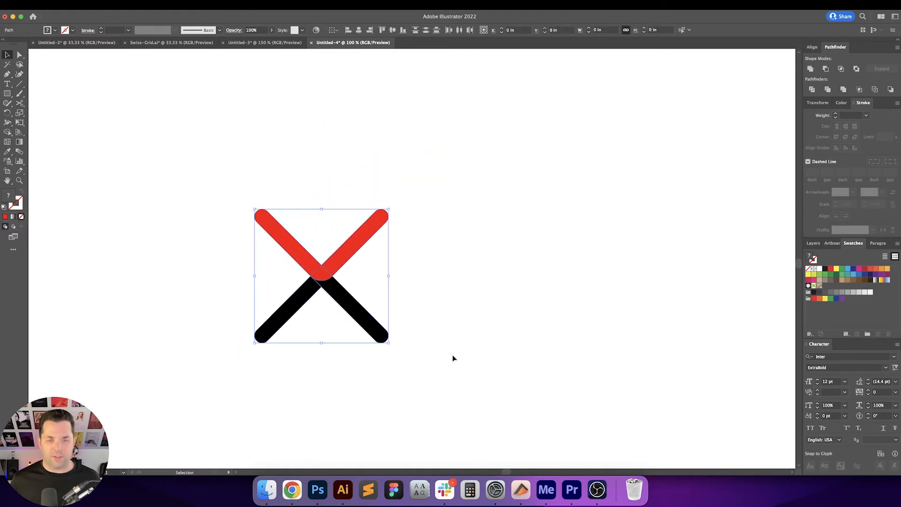
left_click(818, 102)
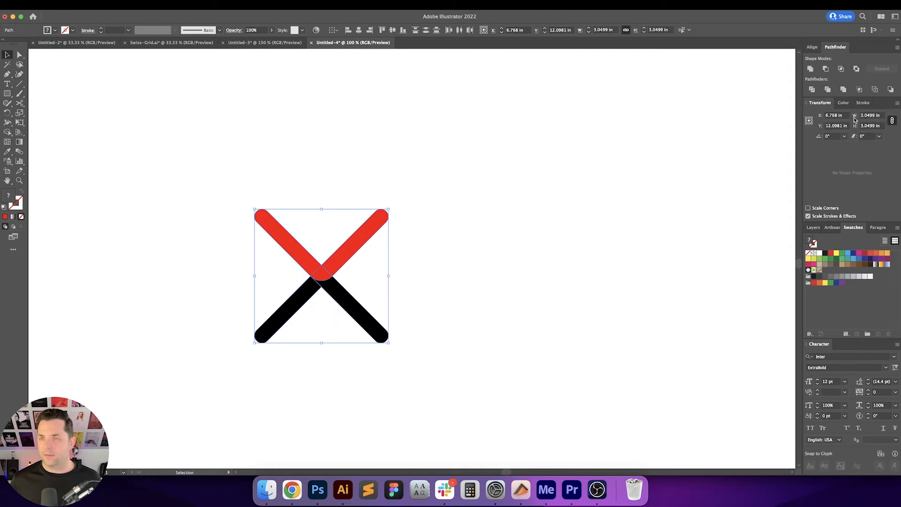
triple_click(876, 126)
type("3")
key("Return")
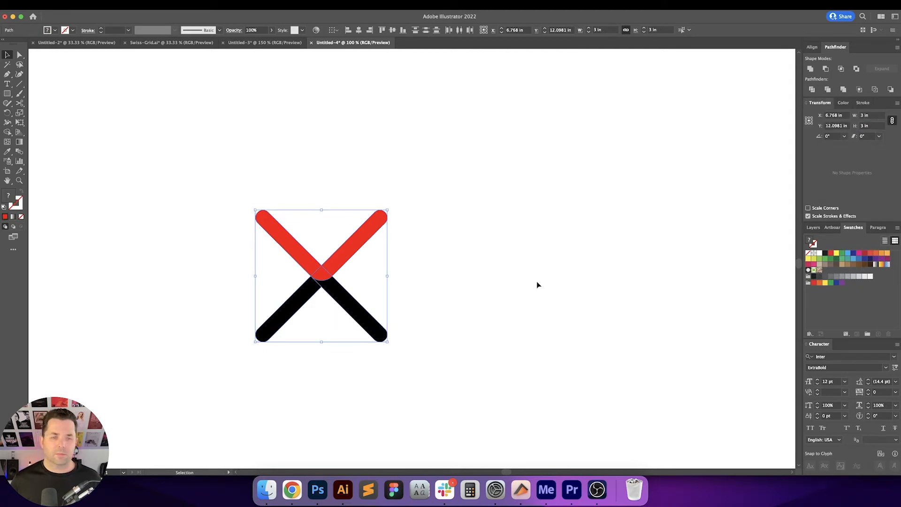
left_click(537, 285)
- Draw an unfilled, red-stroked circle about 4.68 in in diameter around the X, centred on it
scroll(300, 224, "left", 3)
left_click_drag(11, 95, 42, 113)
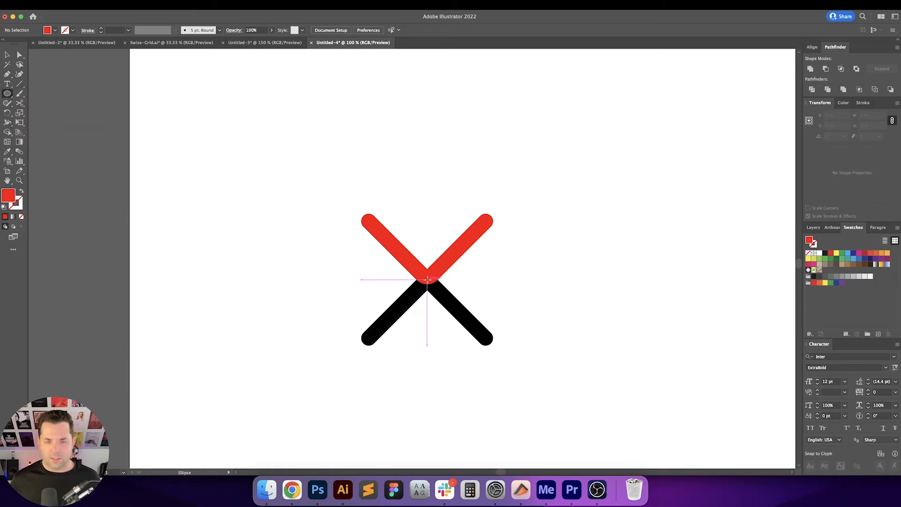
key("shift+x")
left_click_drag(427, 280, 530, 358)
key("v")
left_click_drag(314, 150, 385, 186)
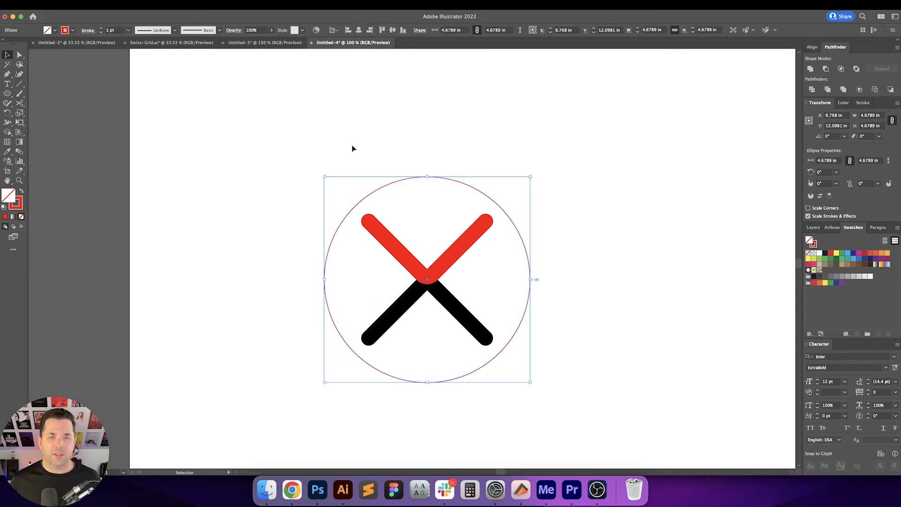
- Set the circle's stroke weight to 10 pt and deselect it
left_click(121, 30)
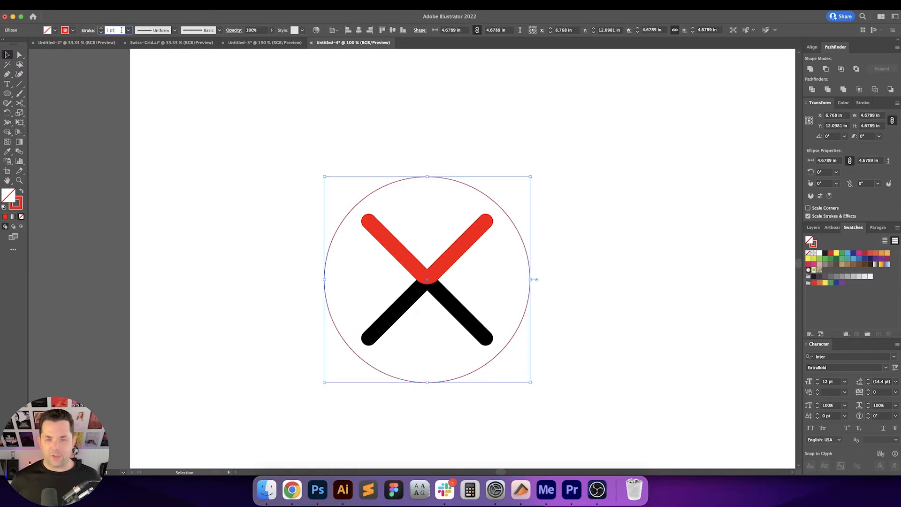
type("10")
key("Return")
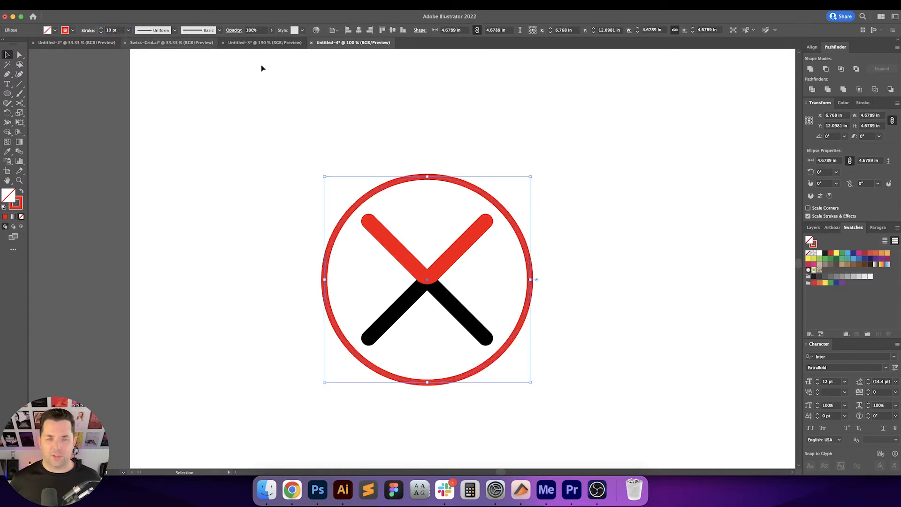
left_click(531, 153)
left_click_drag(535, 171, 495, 135)
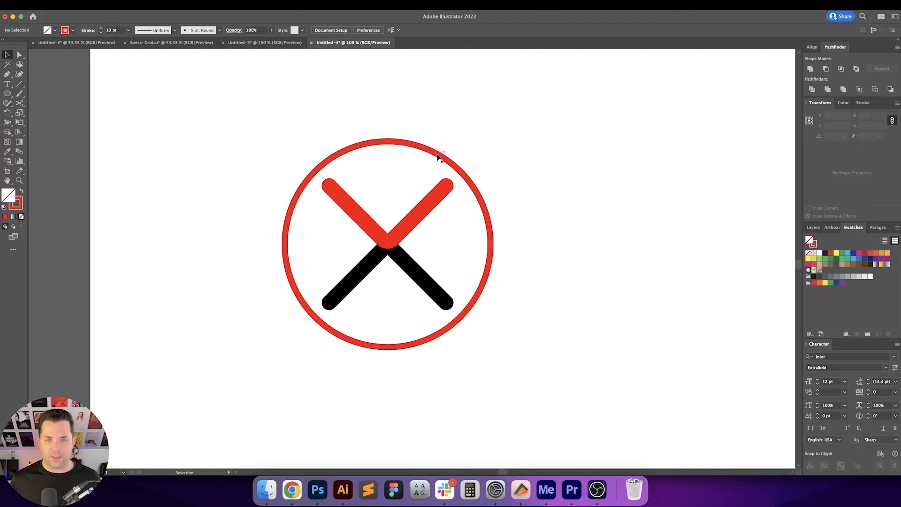
- Turn the circle's red outline into a solid red fill without a stroke and send it behind the X
left_click(438, 158)
key("shift+x")
left_click(516, 167)
left_click(457, 213)
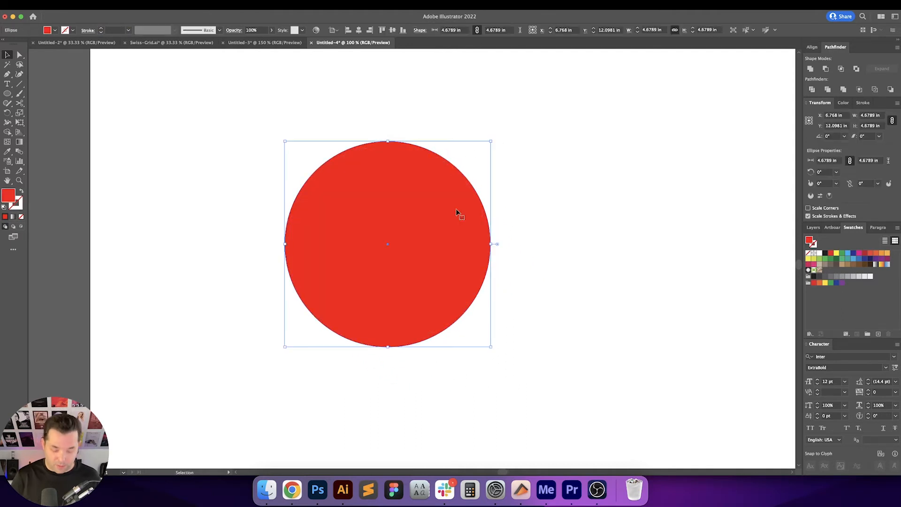
key("super+shift+bracketleft")
left_click(489, 210)
- Recolour the X's upper V shape white by sampling the artboard's white and deselect it
key("a")
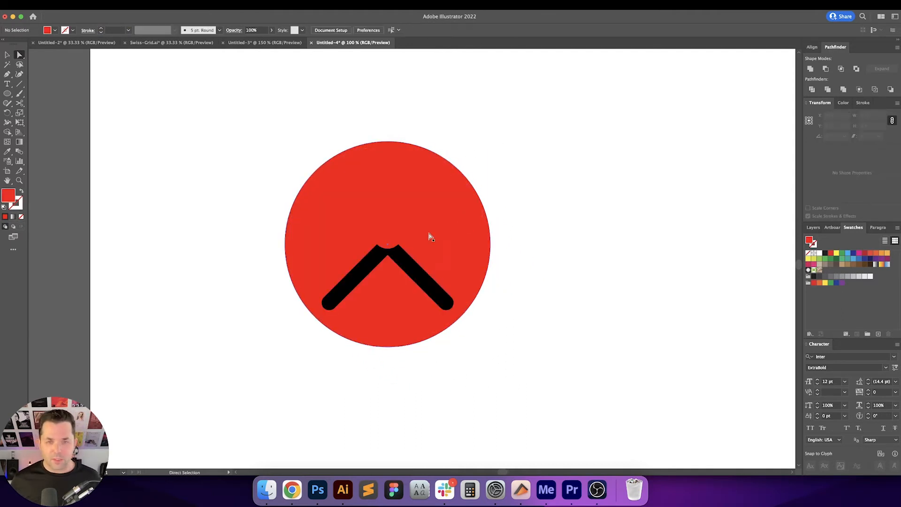
left_click(403, 235)
key("i")
left_click(583, 238)
key("v")
left_click(580, 242)
left_click_drag(599, 239, 590, 255)
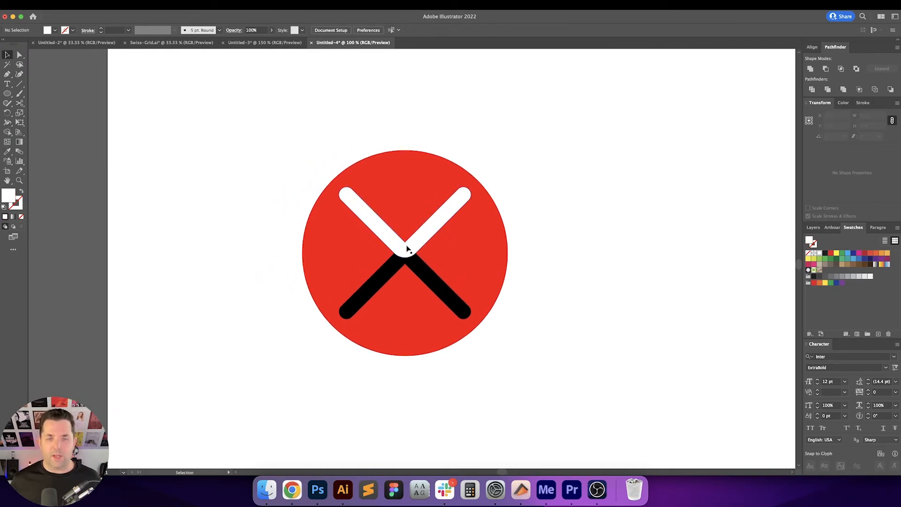
scroll(407, 249, "up", 2)
scroll(422, 251, "down", 1)
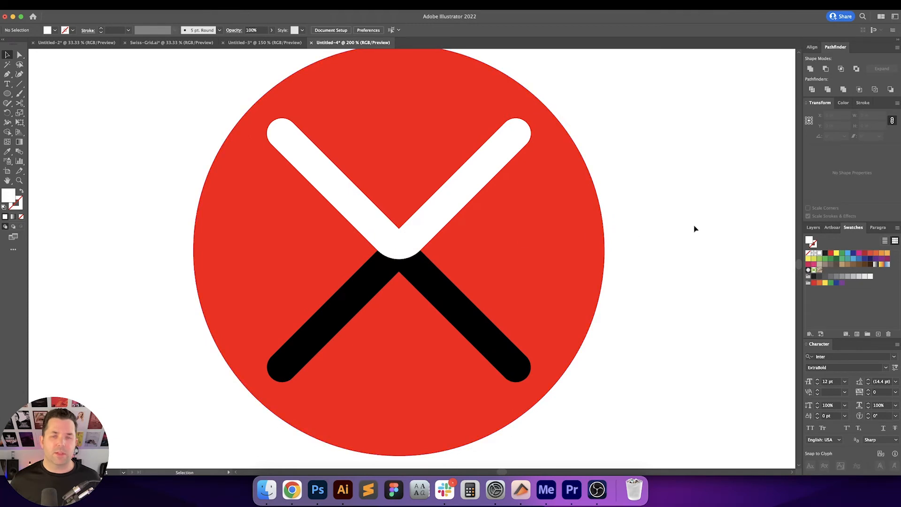
- Unite the X's two black lower arms into a single inverted V shape
scroll(657, 237, "down", 1)
scroll(657, 237, "left", 1)
key("a")
left_click(458, 263)
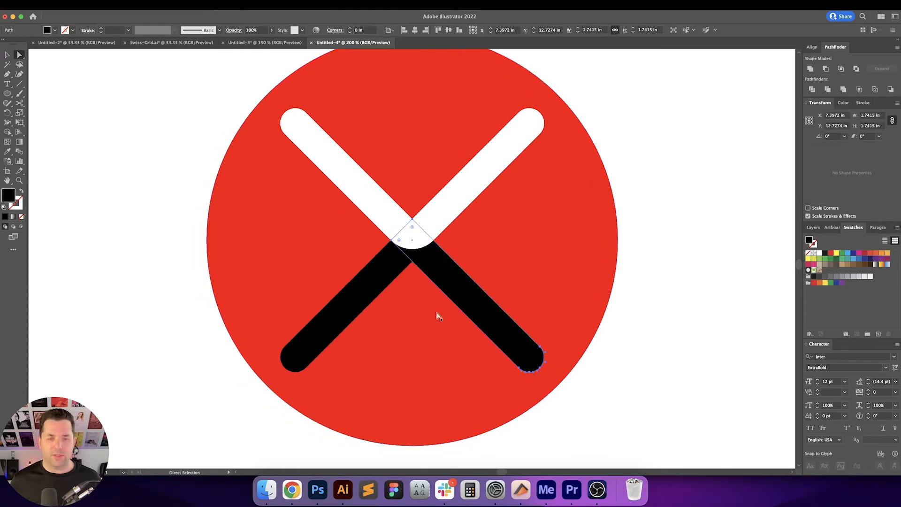
left_click(360, 298, "shift")
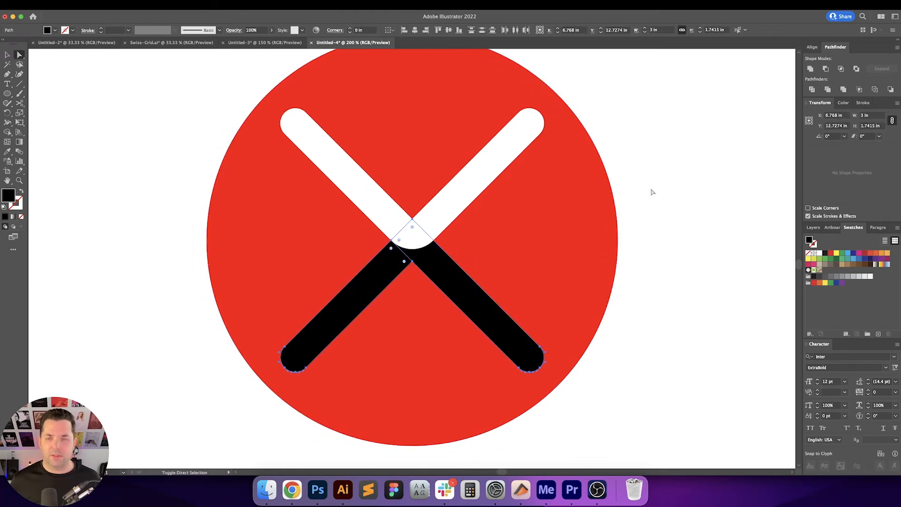
left_click(810, 69)
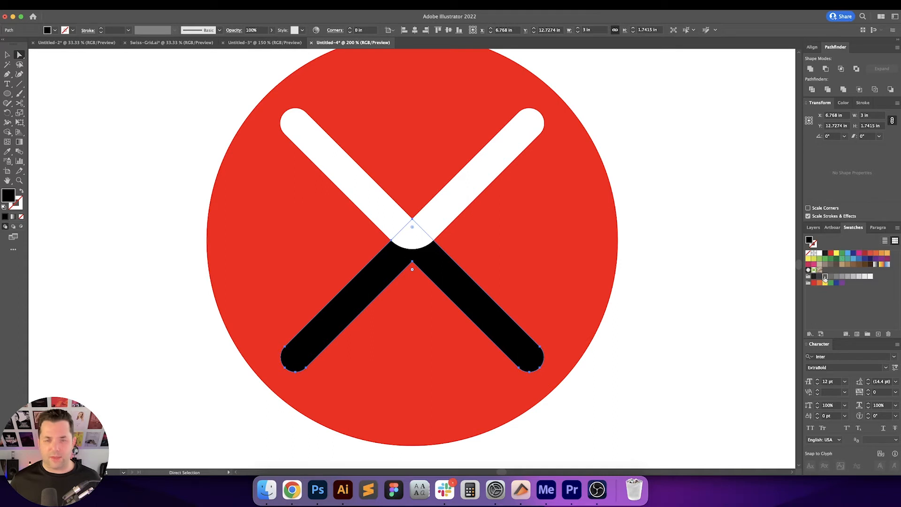
- Fill the united inverted V with a dark grey, settling on C=0 M=0 Y=0 K=90, and deselect it
left_click(825, 276)
left_click(677, 255)
left_click_drag(688, 243, 679, 256)
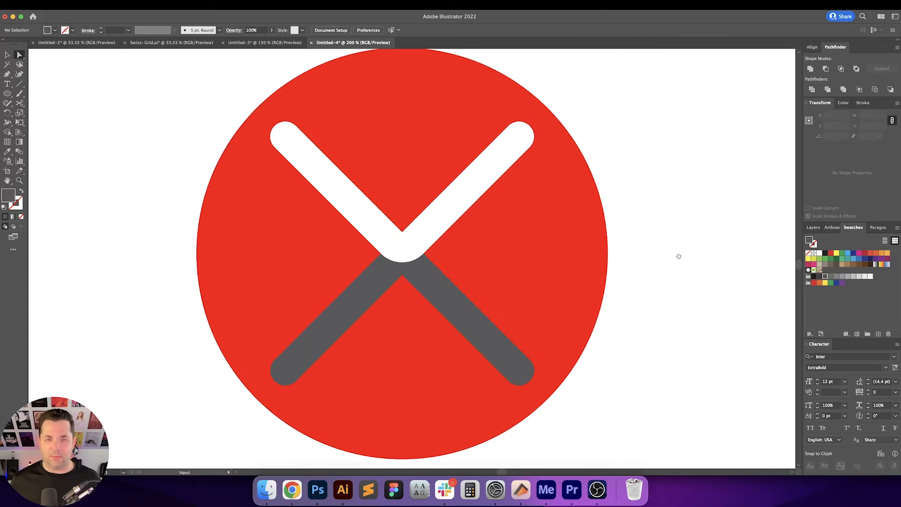
key("v")
key("a")
left_click(451, 287)
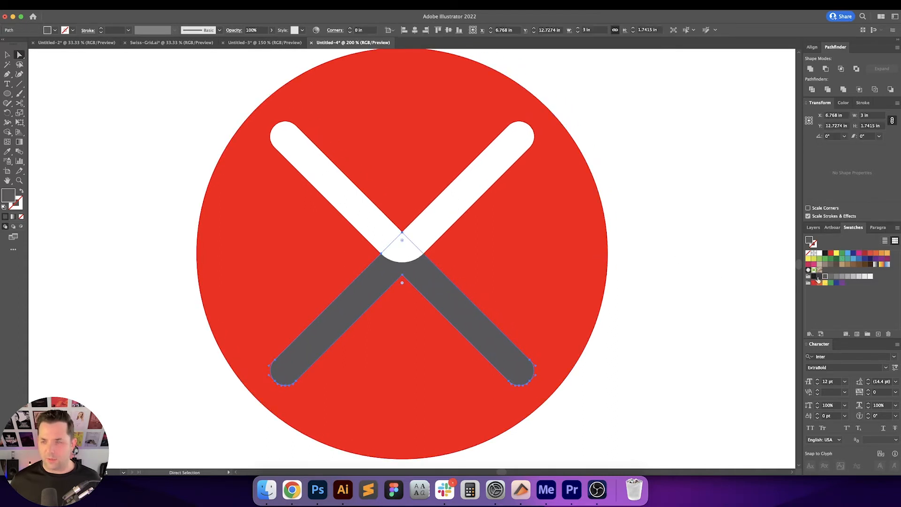
left_click(819, 277)
left_click(676, 256)
left_click_drag(654, 236, 656, 250)
key("v")
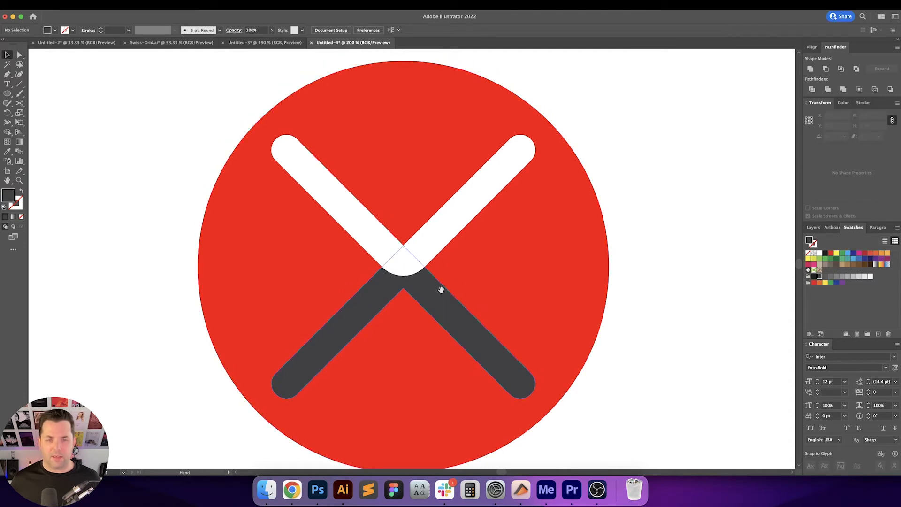
- Place a copy of the white V 0.125 in straight below the original, with 0 in horizontal offset
left_click_drag(441, 290, 437, 253)
left_click(408, 233)
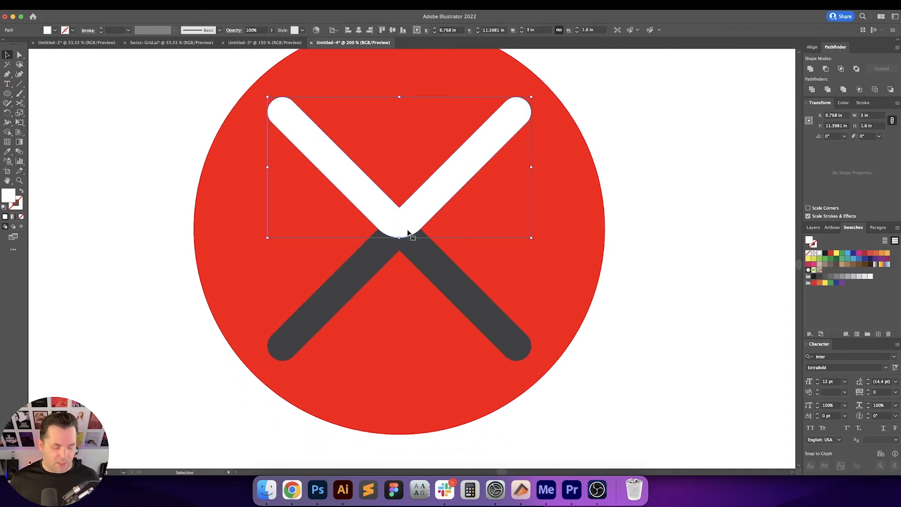
scroll(408, 233, "up", 3)
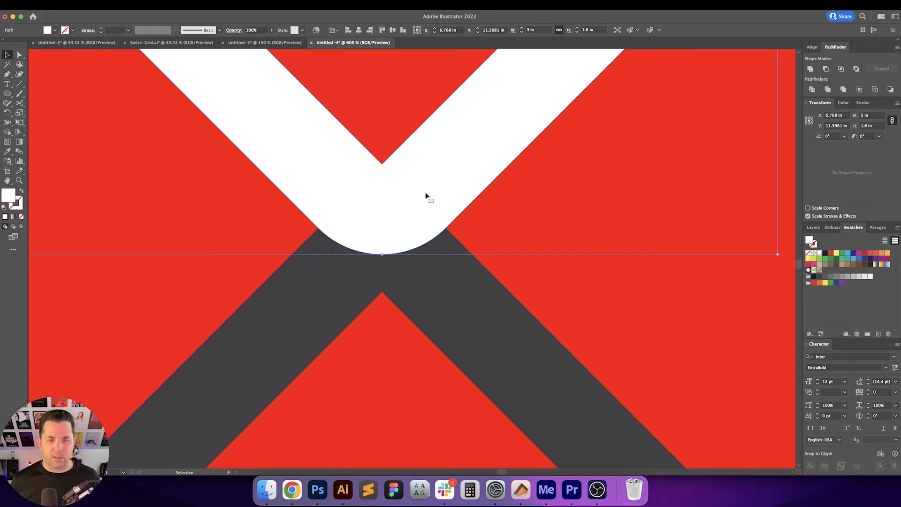
key("Return")
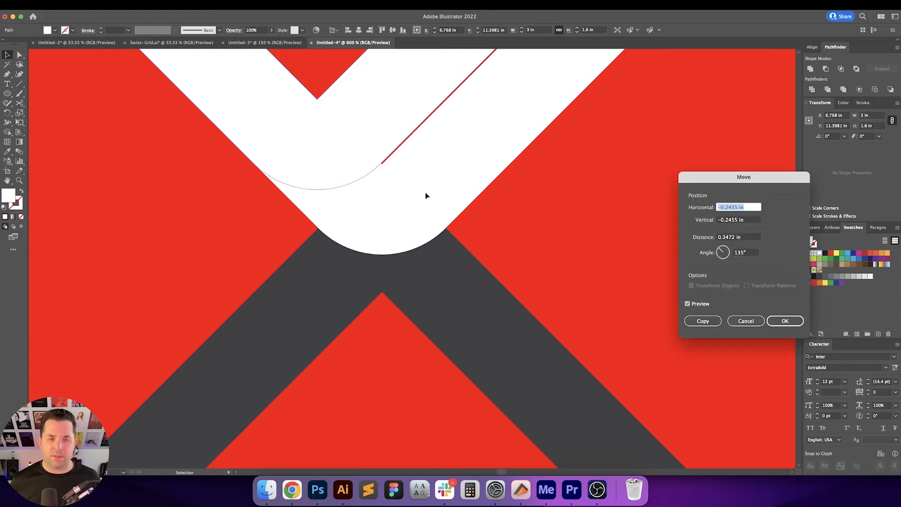
type("0")
key("Tab")
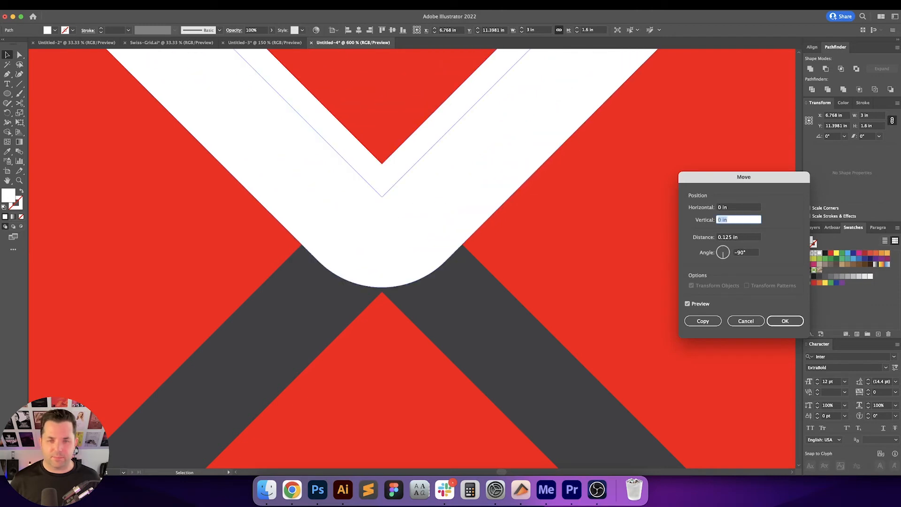
key("Return")
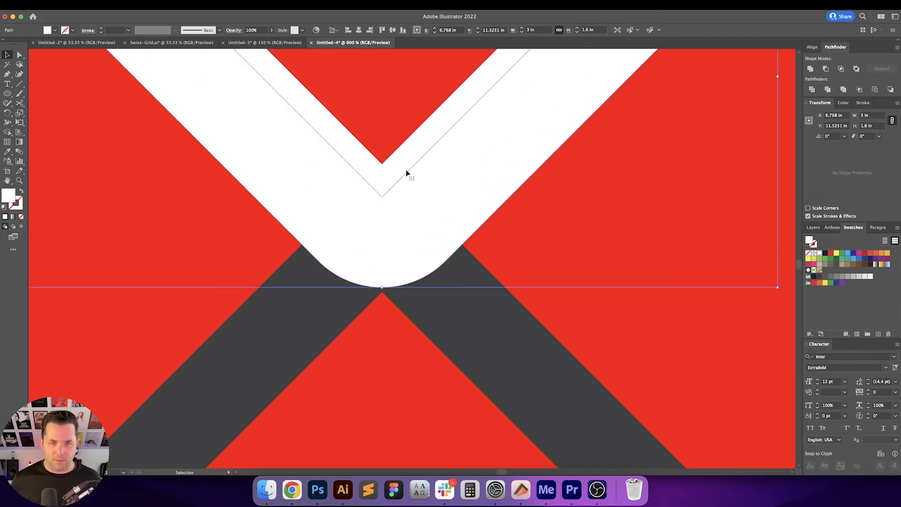
- Divide the two overlapping white V shapes and remove the sliver along the original V's lower edge
left_click(407, 172, "shift")
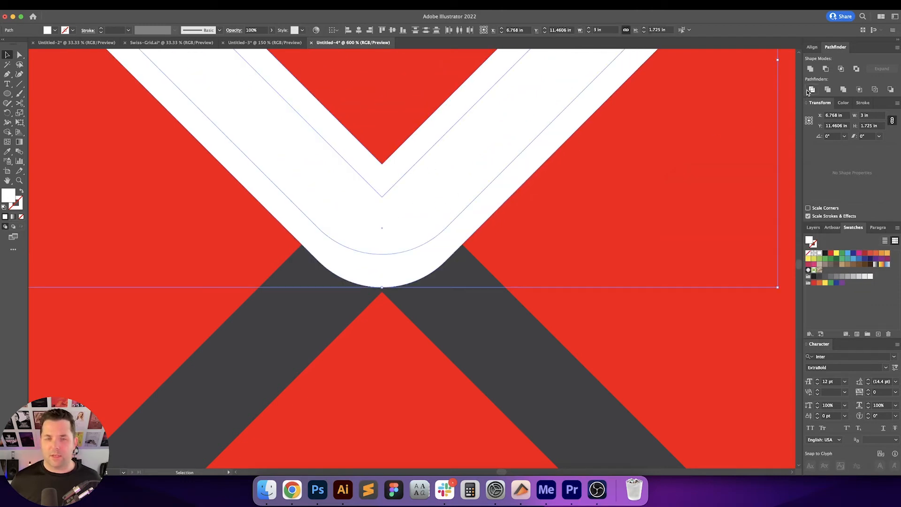
key("a")
left_click(444, 257)
left_click(425, 262)
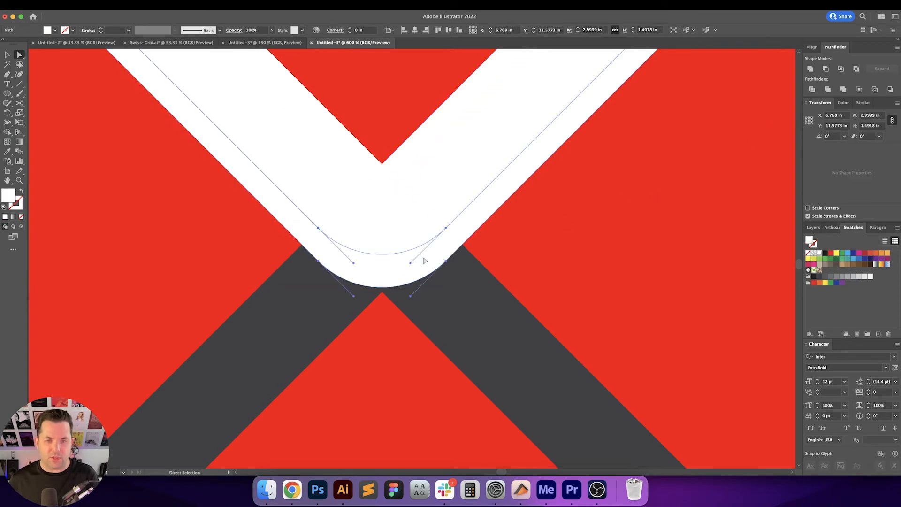
key("super+minus")
key("super+minus")
key("super+minus")
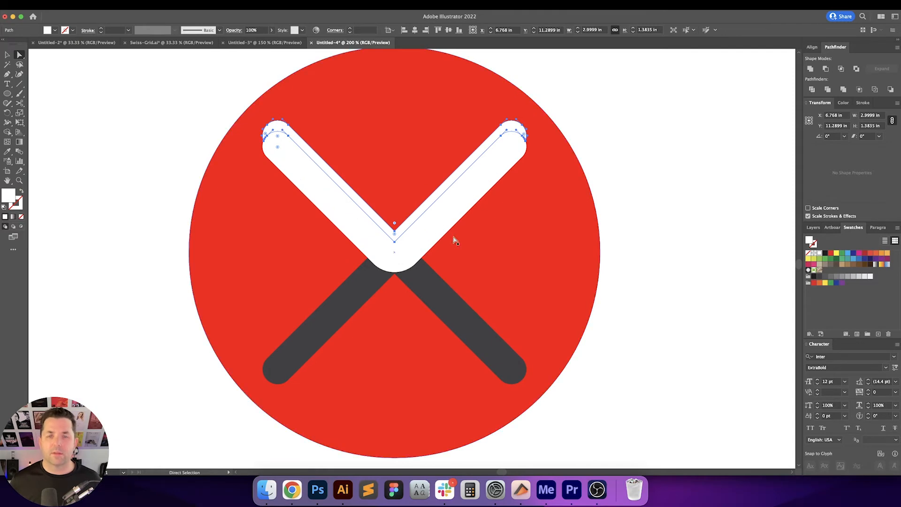
left_click(445, 223)
left_click(454, 224)
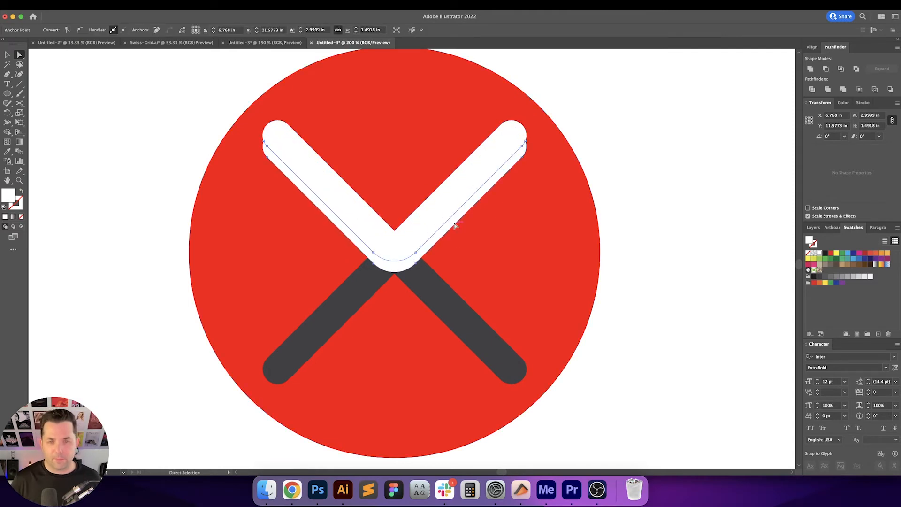
key("super+shift+a")
left_click(409, 266)
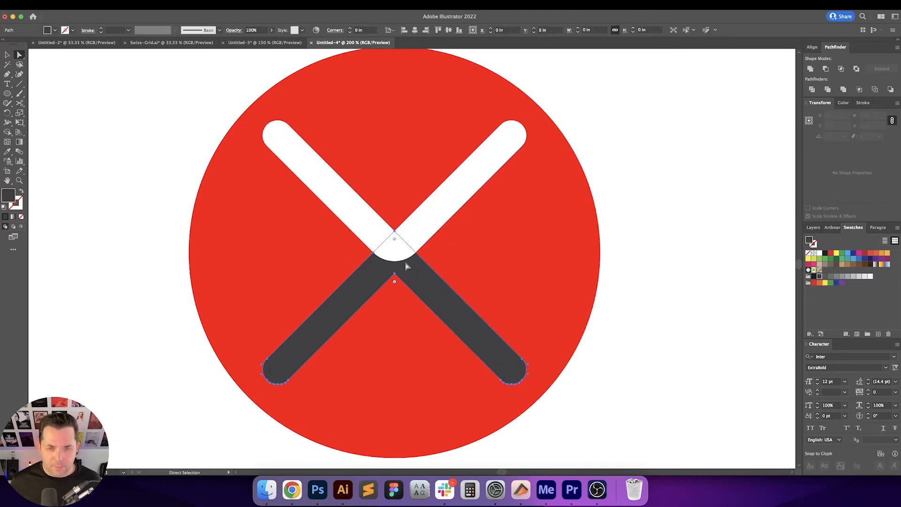
- Check the centre junction of the X closely and undo the division and the offset copy of the white V
key("super+equal")
key("super+equal")
key("v")
key("super+equal")
key("super+equal")
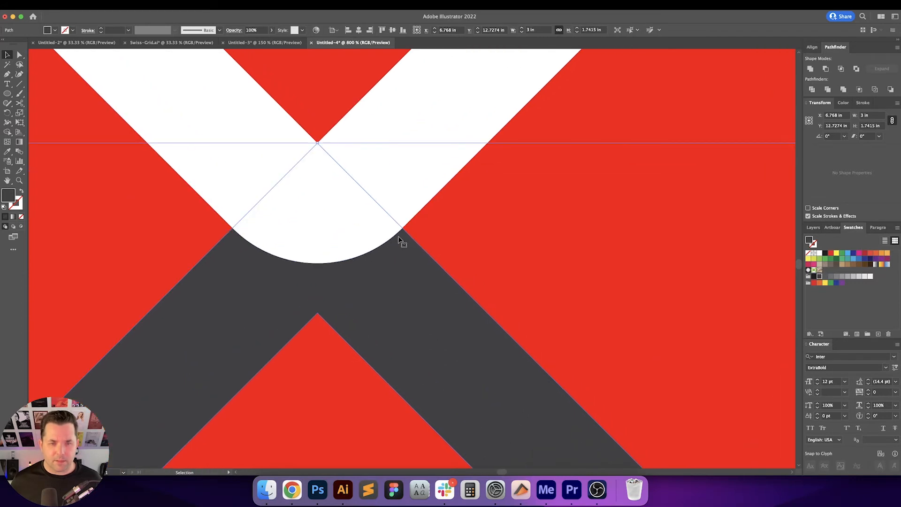
left_click(398, 228)
key("super+minus")
key("super+minus")
key("super+minus")
key("super+minus")
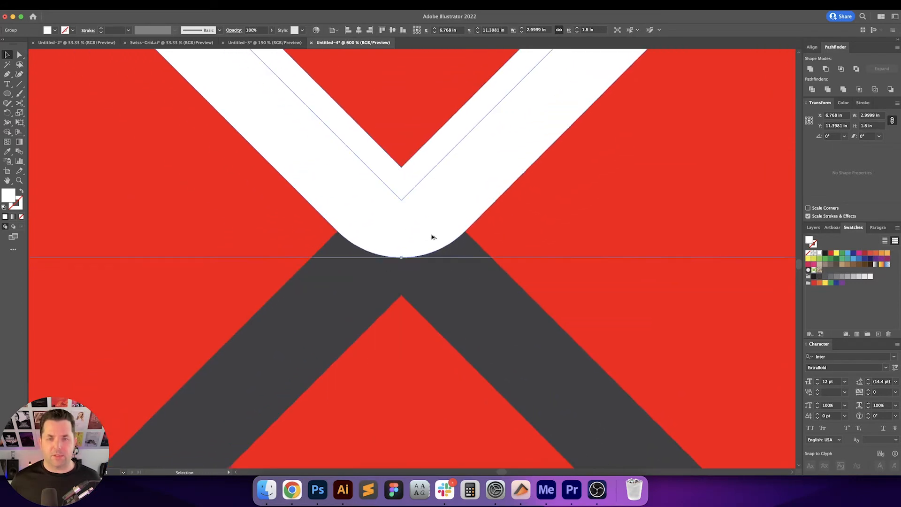
key("super+z")
key("super+z")
key("super+z")
key("super+z")
key("super+z")
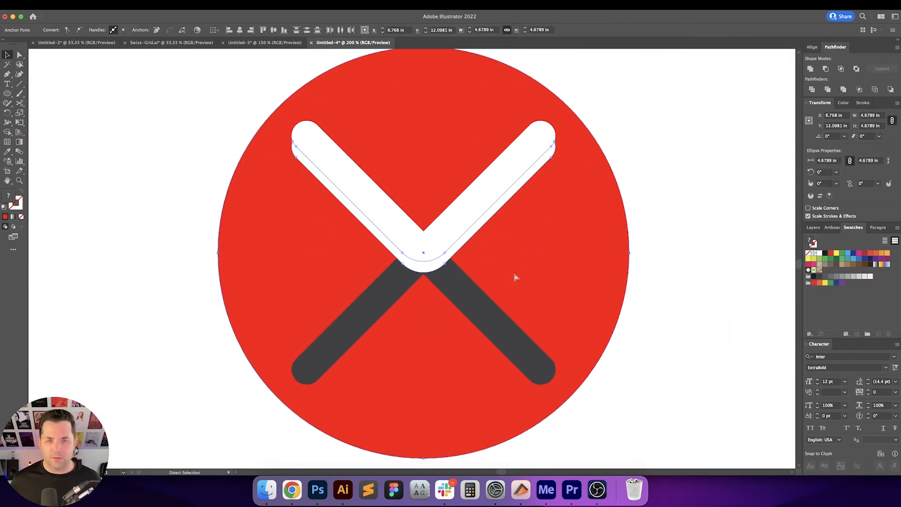
- Duplicate the white V and the grey inverted V together straight to the right, centred at X about 10.11 in
left_click(615, 245)
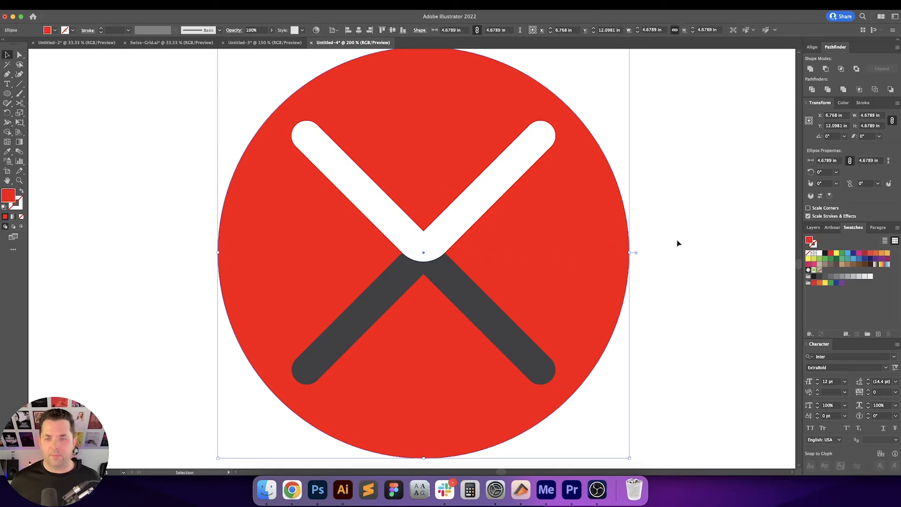
left_click_drag(685, 228, 633, 219)
left_click(411, 231)
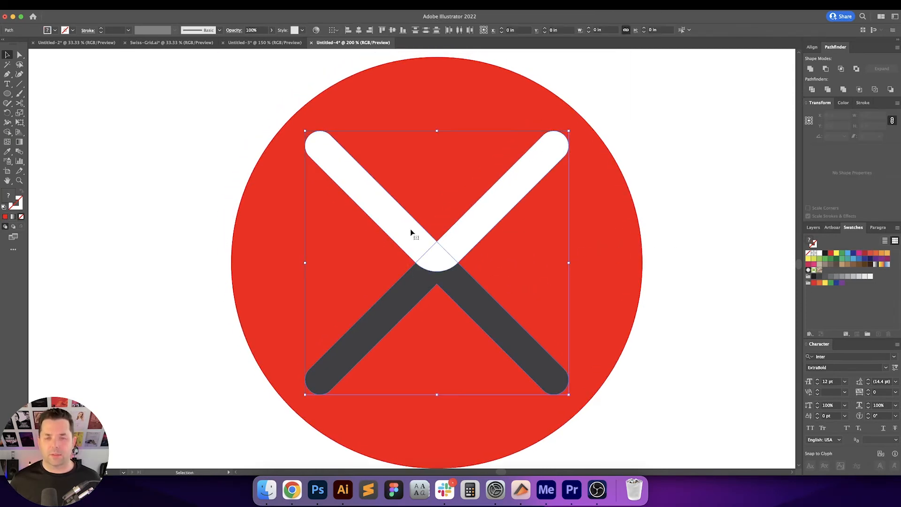
left_click_drag(519, 263, 453, 259)
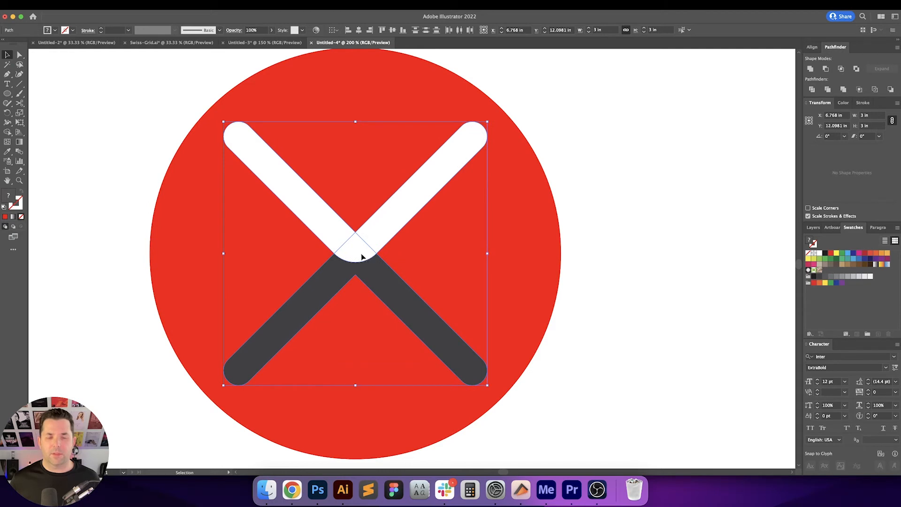
left_click_drag(362, 256, 649, 257)
scroll(513, 261, "right", 8)
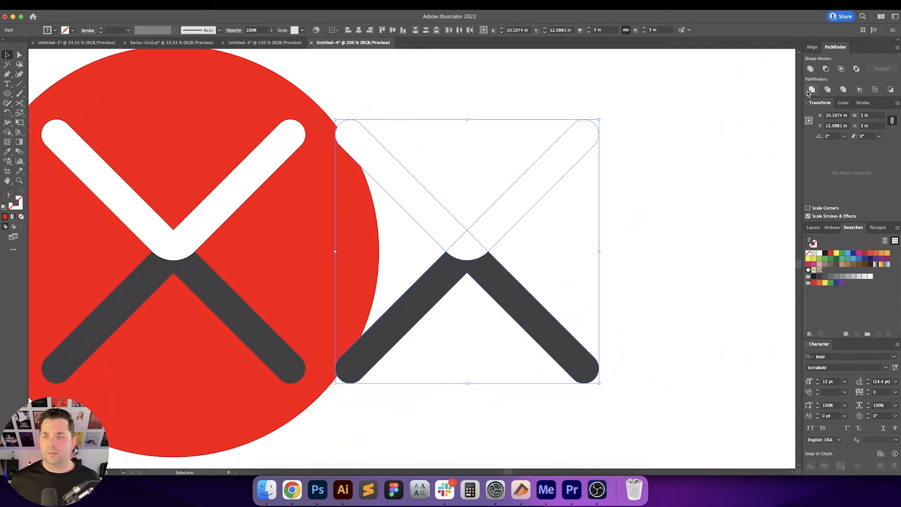
- Divide the duplicated X and delete its white and grey arms, keeping only the white wedge where they overlapped
left_click(811, 90)
key("a")
left_click(726, 149)
left_click(469, 244)
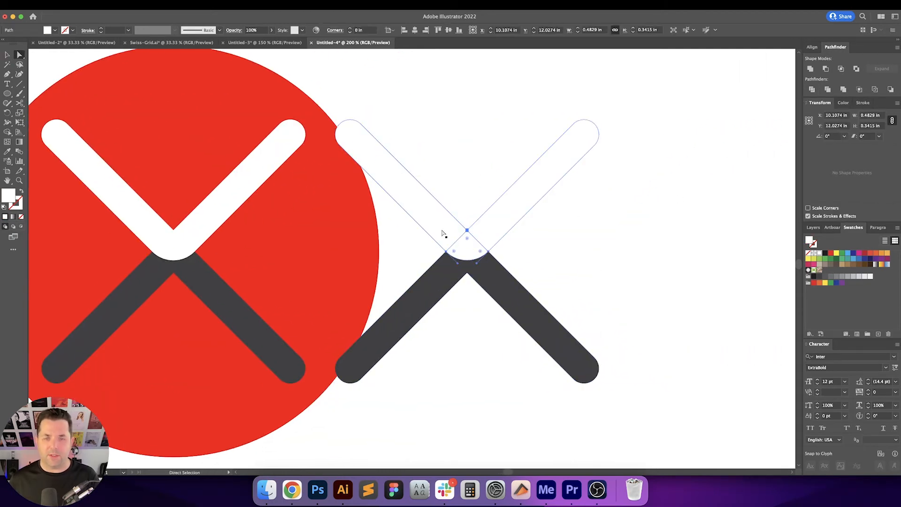
left_click(442, 233)
key("Delete")
left_click(471, 246)
left_click(455, 276)
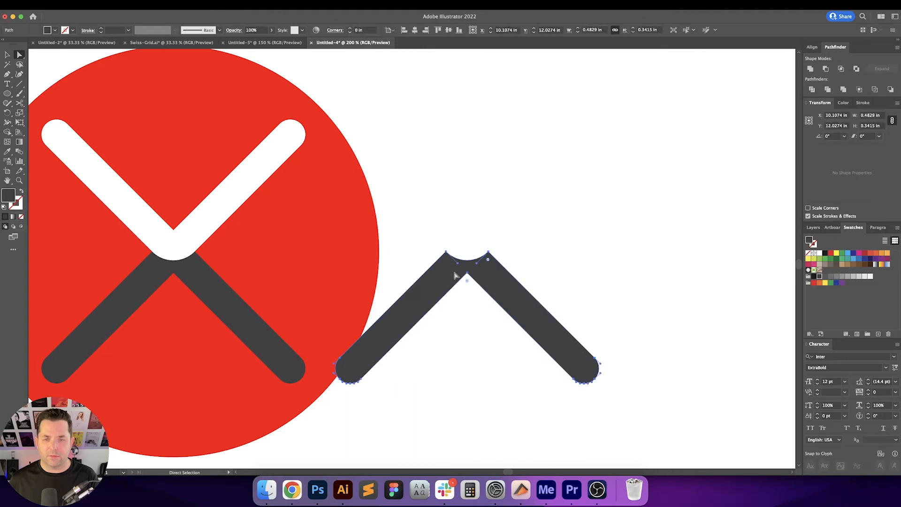
key("Delete")
- Move the white wedge back to the X's junction, centre it horizontally on the white V and deselect
left_click(467, 252)
key("v")
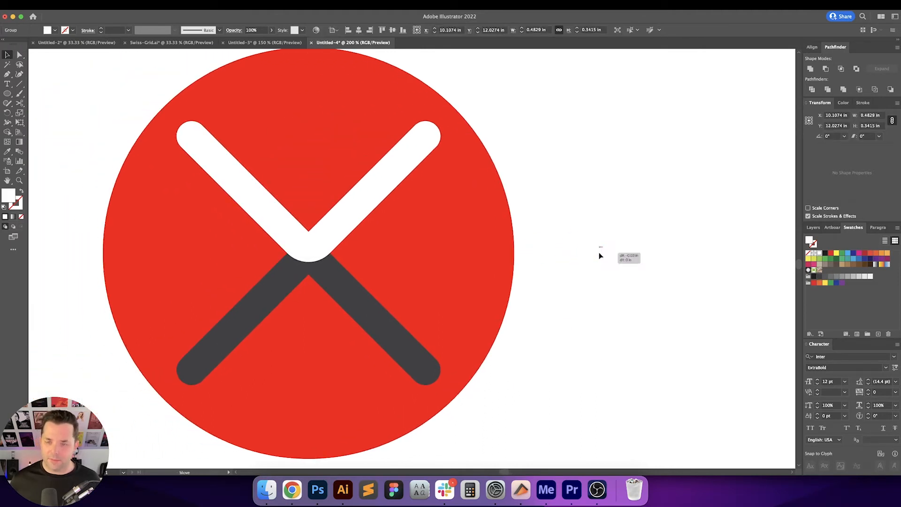
left_click_drag(583, 249, 680, 259)
scroll(314, 253, "up", 4)
left_click(458, 250, "shift")
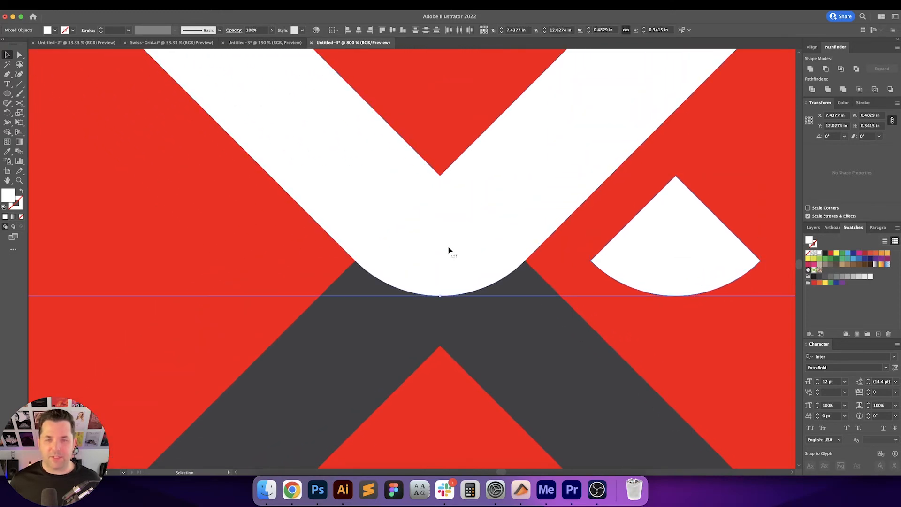
left_click(359, 30)
left_click(437, 147)
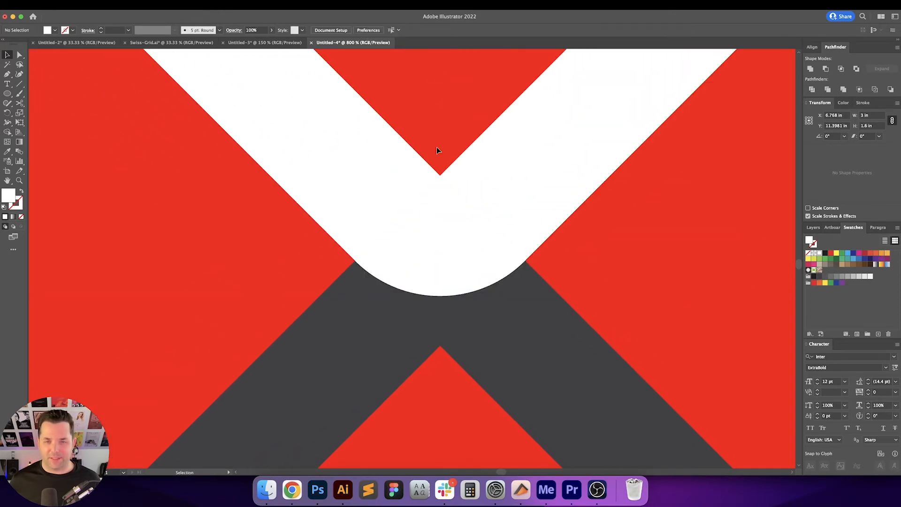
- Lower the white wedge slightly and enlarge it proportionally to about 0.556 by 0.393 in, its tip at the V's inner corner
left_click(436, 236)
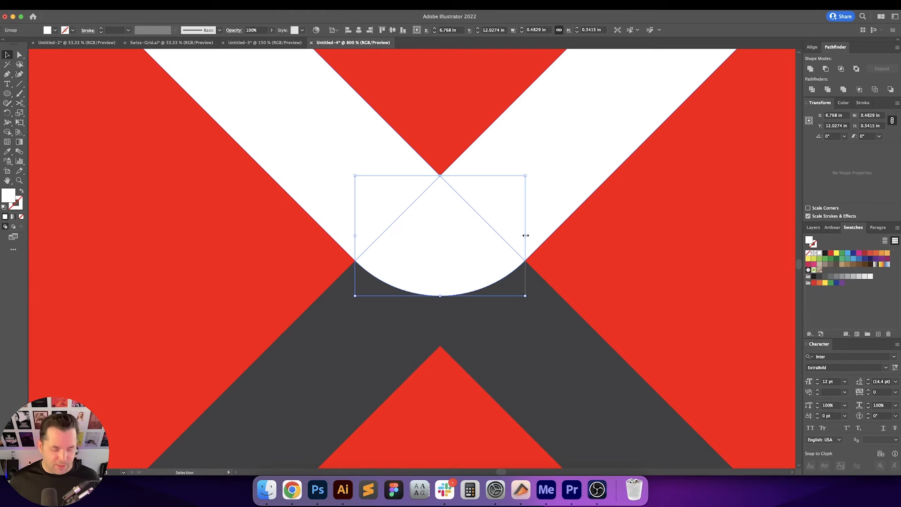
left_click_drag(464, 249, 463, 267)
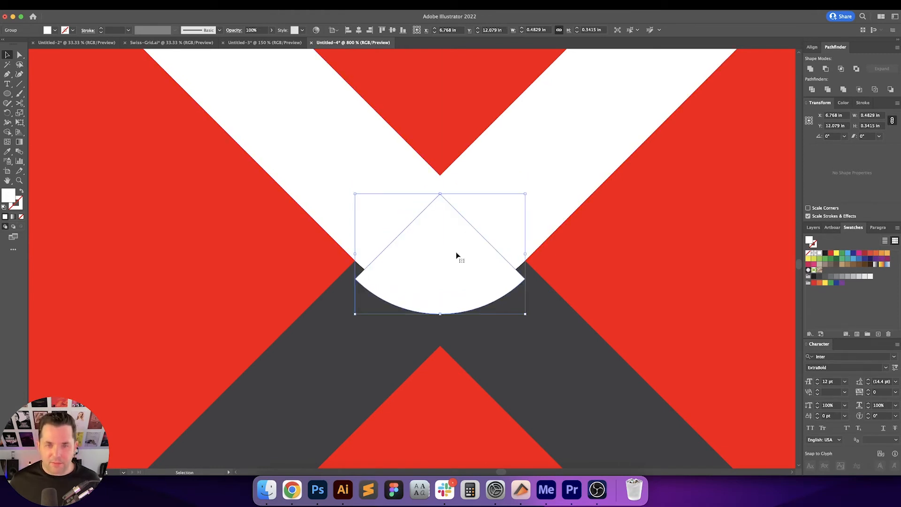
left_click_drag(441, 194, 440, 177)
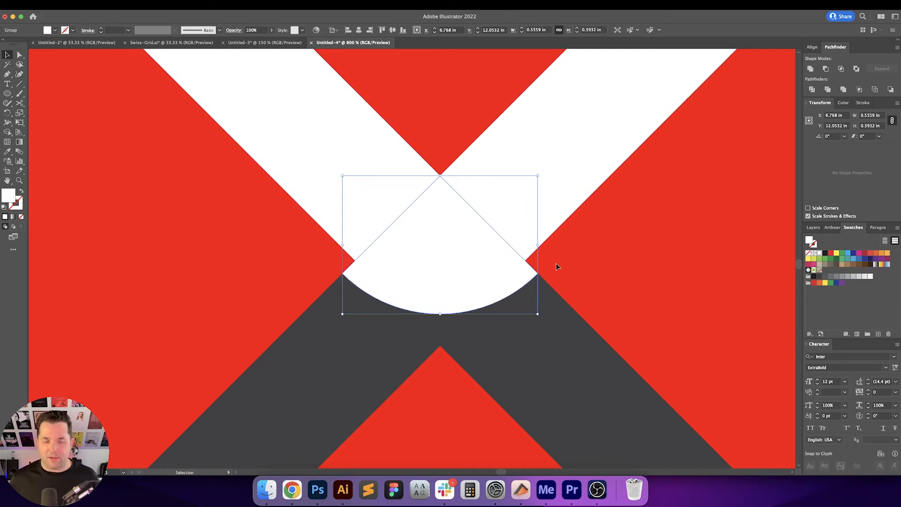
- Place the wedge behind the white V, fill it with the near-black swatch as a shadow, and deselect it
key("i")
left_click(818, 277)
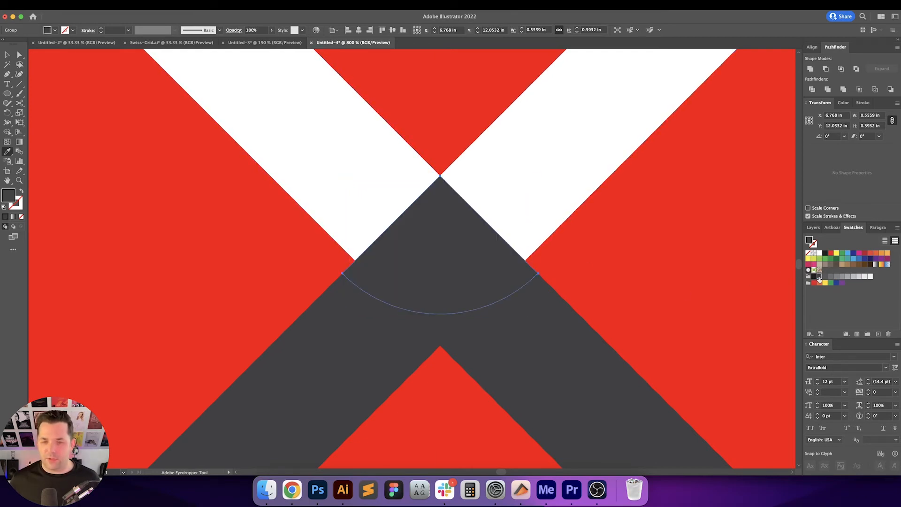
key("v")
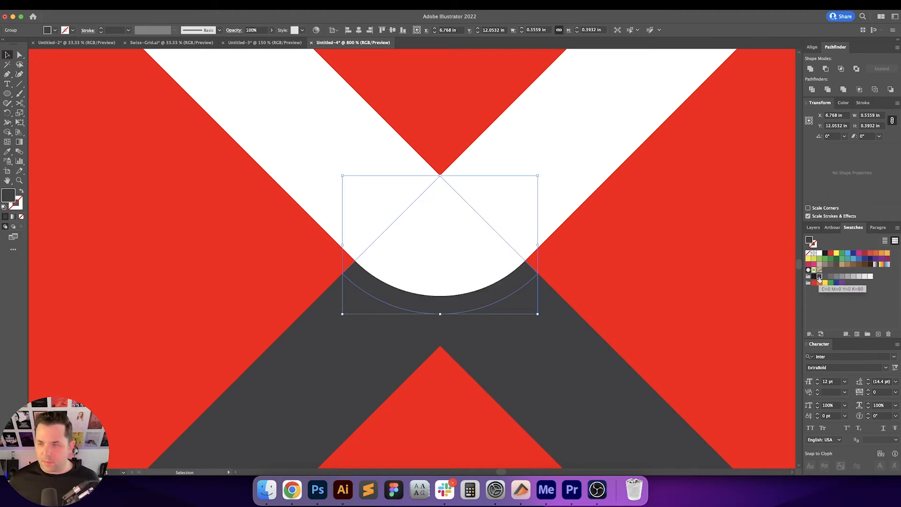
left_click(814, 276)
left_click(626, 276)
- Enlarge the near-black shadow wedge to about 0.606 by 0.428 in, its tip at the white V's inner corner, and deselect it
scroll(626, 276, "down", 3)
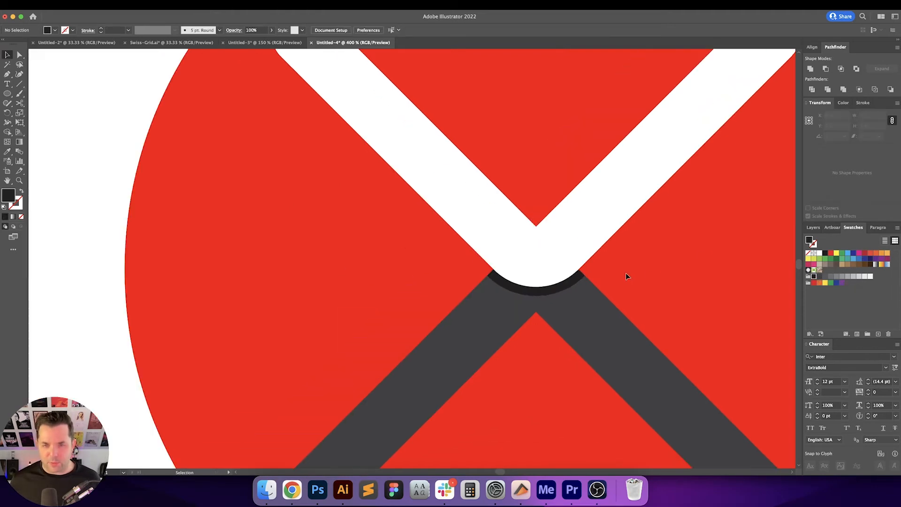
scroll(626, 274, "down", 3)
left_click_drag(626, 273, 382, 278)
scroll(365, 267, "up", 5)
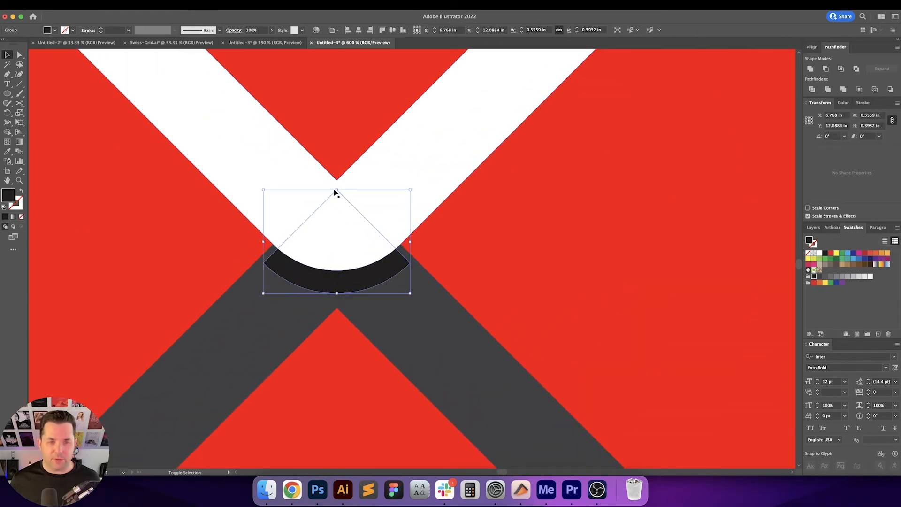
left_click_drag(334, 191, 337, 180)
left_click(499, 250)
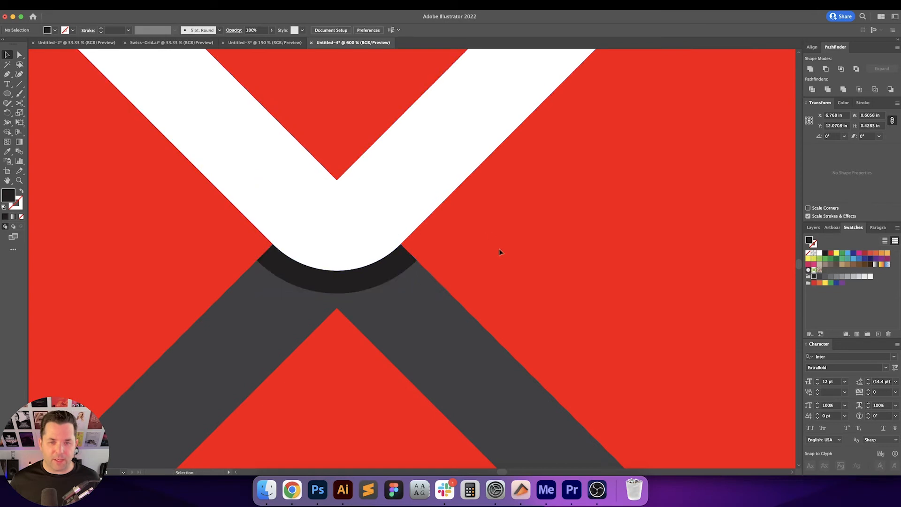
scroll(505, 258, "down", 5)
left_click_drag(566, 264, 478, 272)
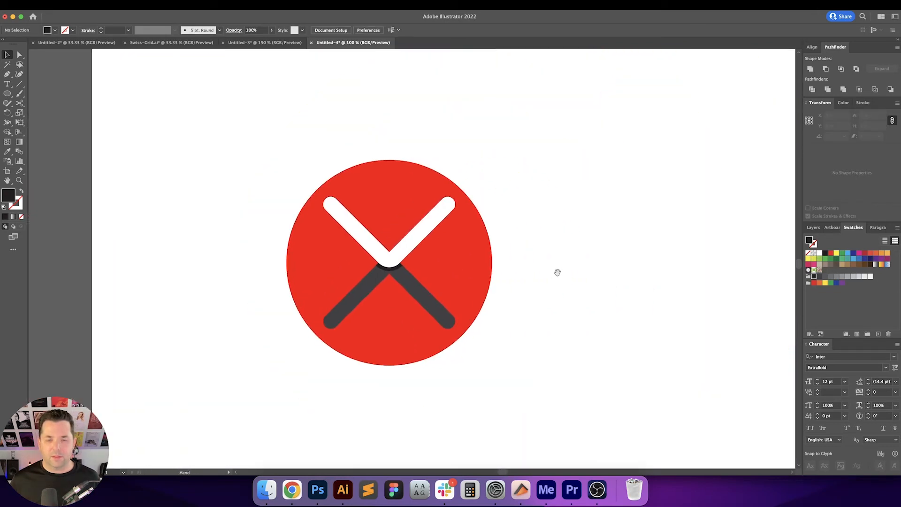
left_click_drag(558, 272, 530, 279)
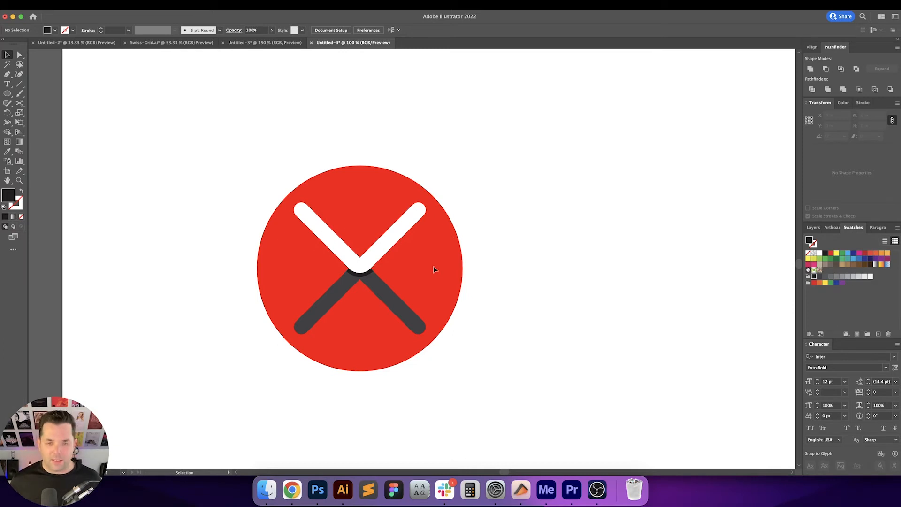
- Unlock all artwork and give the red circle a stroke in the dark grey of the X's lower arms
left_click(97, 5)
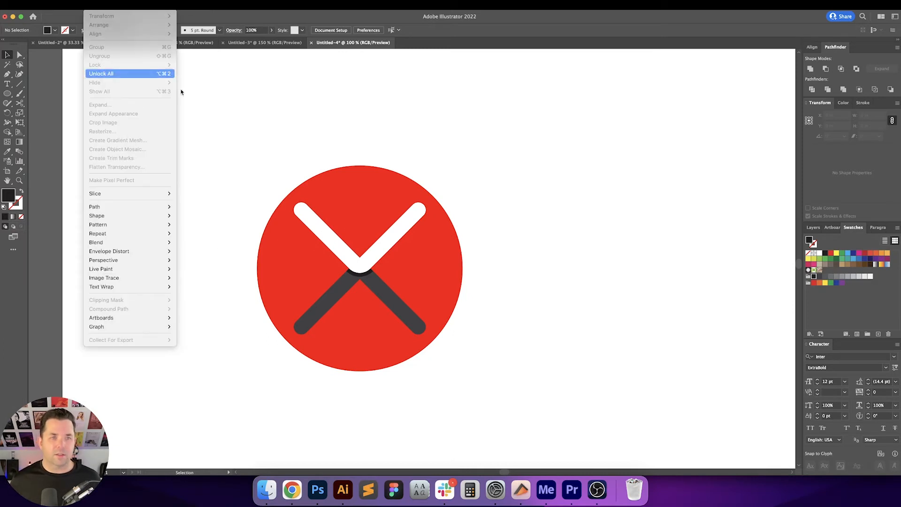
left_click(101, 74)
key("i")
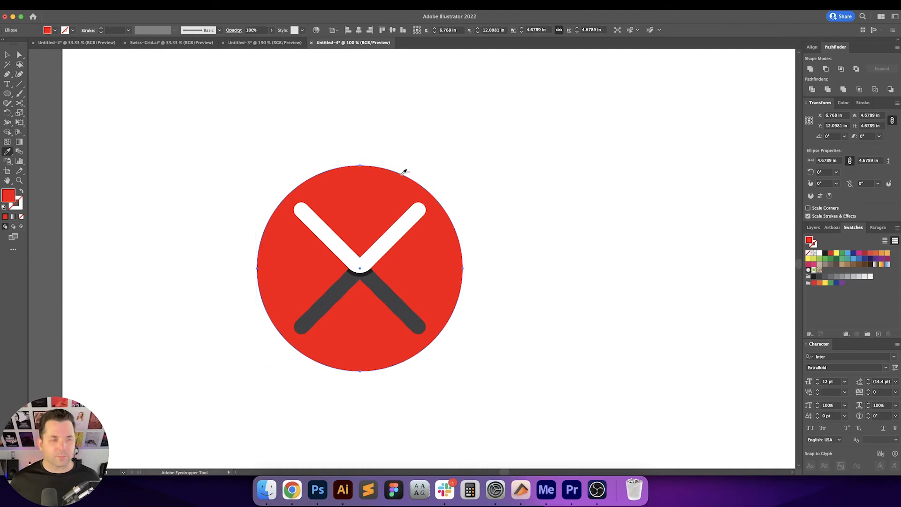
key("x")
left_click(376, 271)
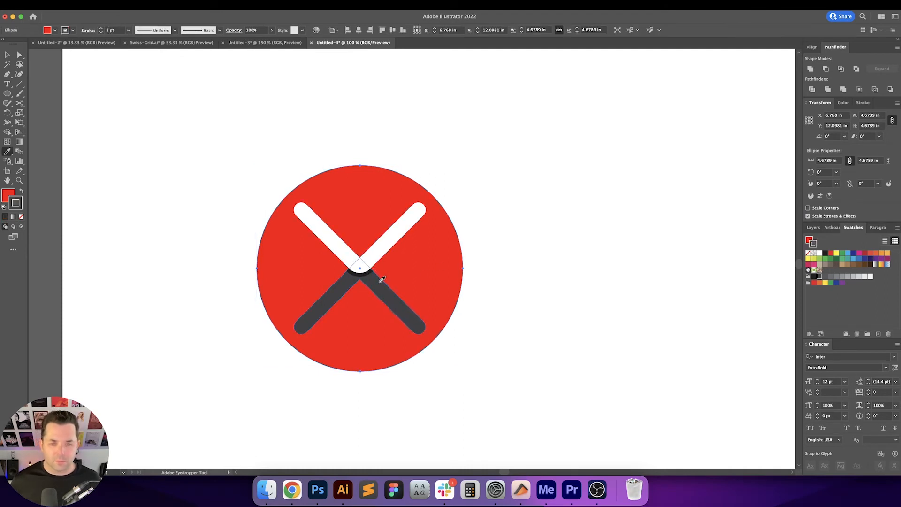
key("v")
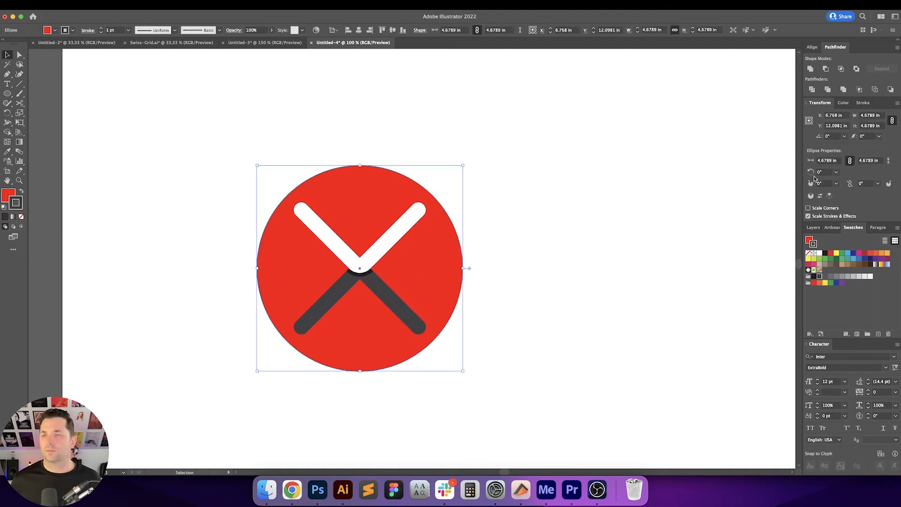
- Align the circle's stroke to the outside and set its weight to 20 pt, trying 10 pt first
left_click(864, 103)
left_click(855, 147)
left_click(848, 115)
type("10")
key("Return")
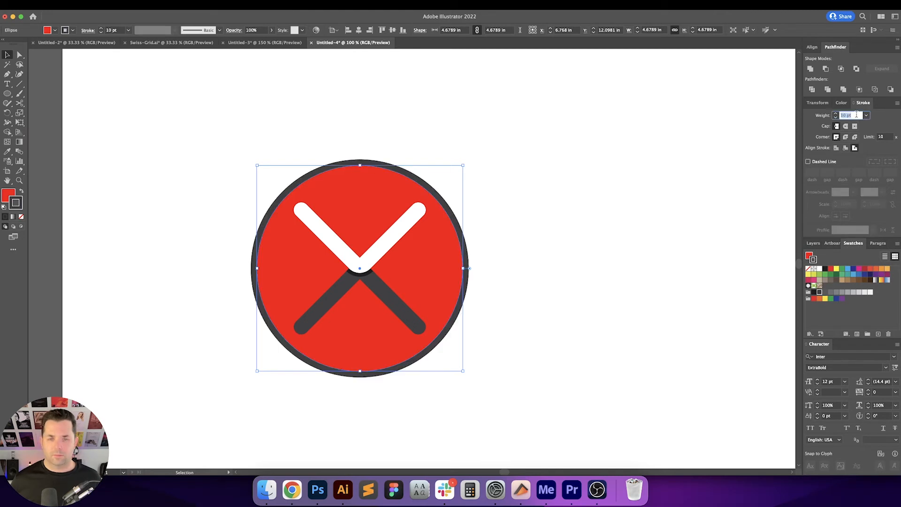
type("20")
key("Return")
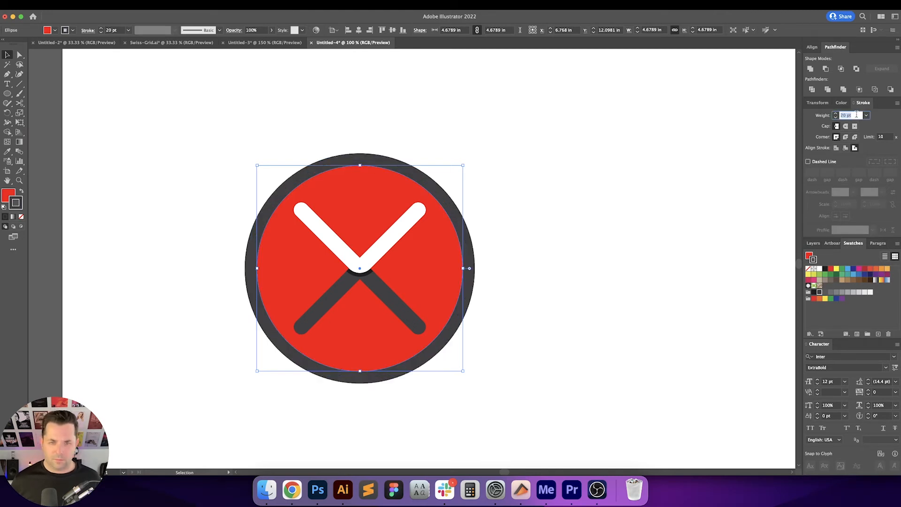
- Try the shadow wedge's near-black on the circle's stroke, undo it and deselect
key("i")
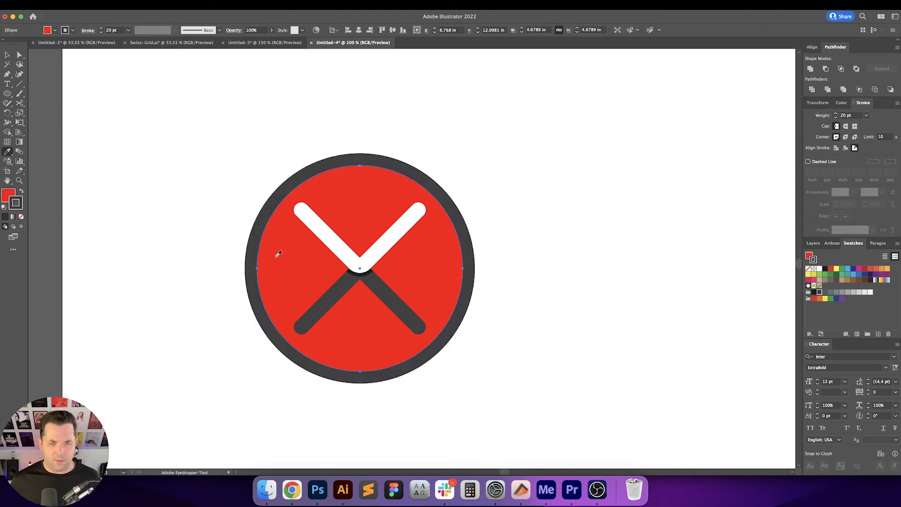
left_click(369, 270, "shift")
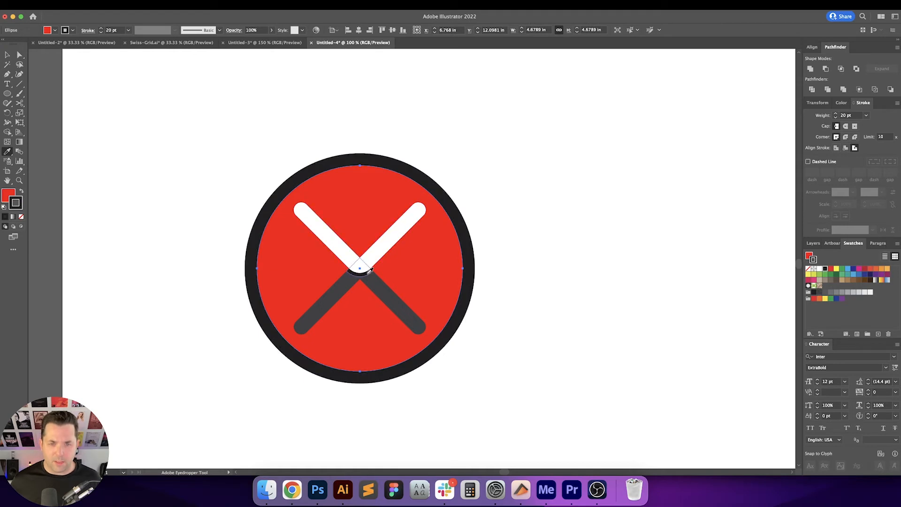
key("v")
left_click(496, 247)
key("super+z")
left_click(524, 255)
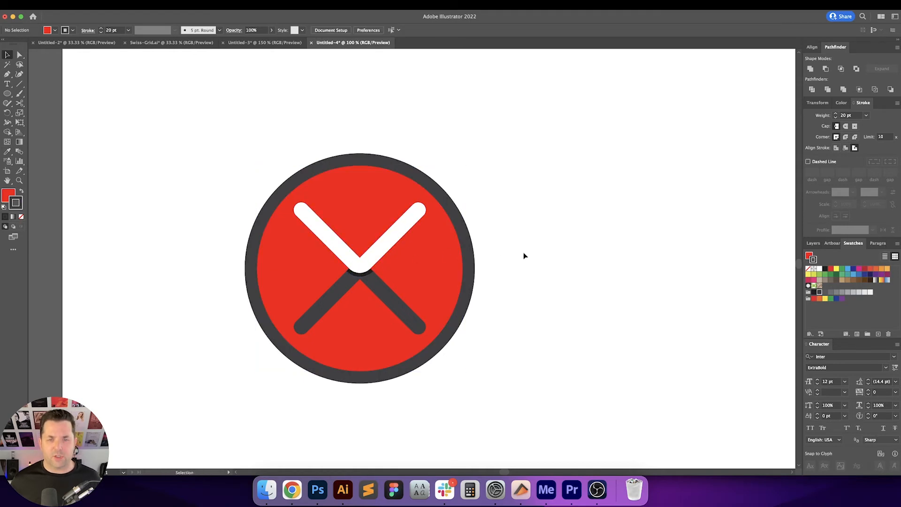
- Scale the whole symbol down to half size, with its red circle about 2.34 in wide, and place it left of the wordmark
scroll(523, 252, "down", 5)
scroll(533, 266, "right", 3)
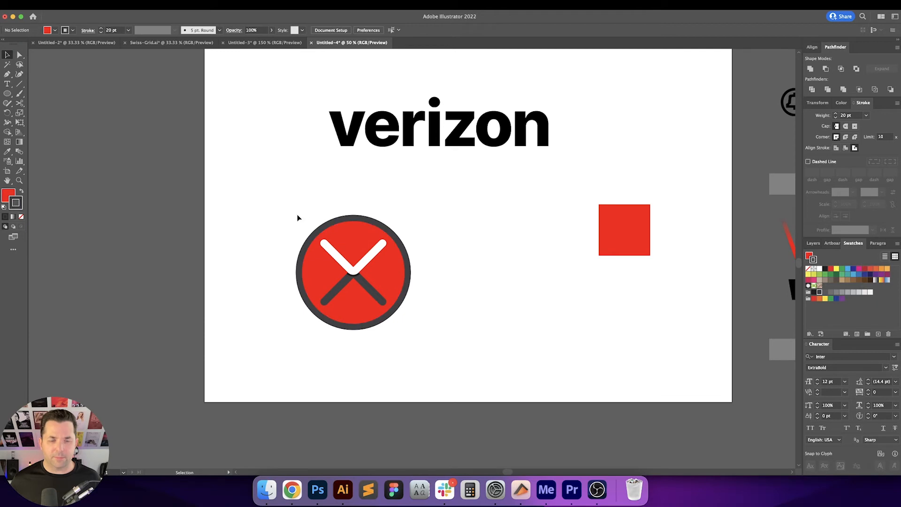
key("super+equal")
left_click_drag(282, 201, 467, 407)
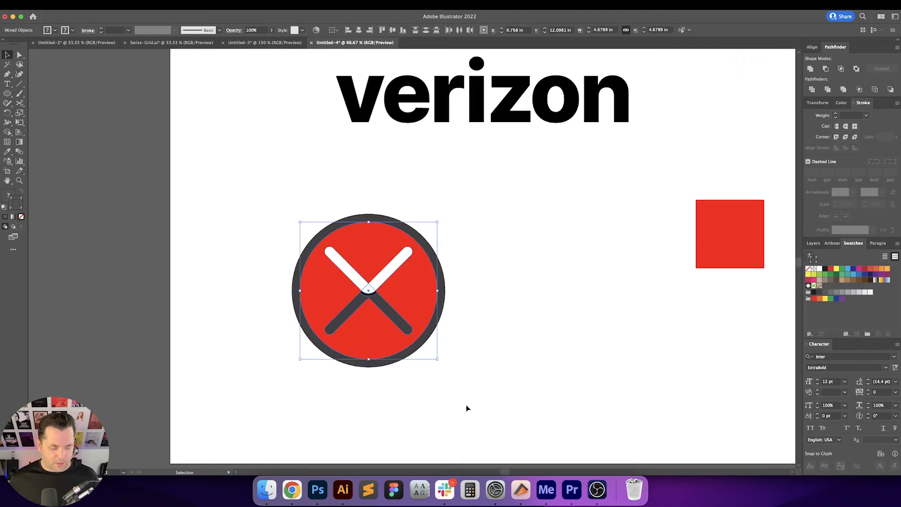
key("a")
key("v")
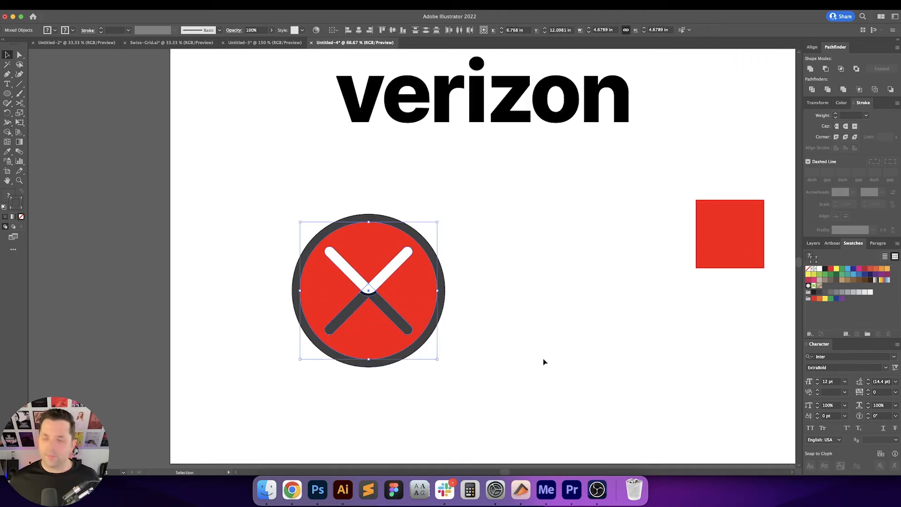
left_click(819, 103)
left_click(536, 236)
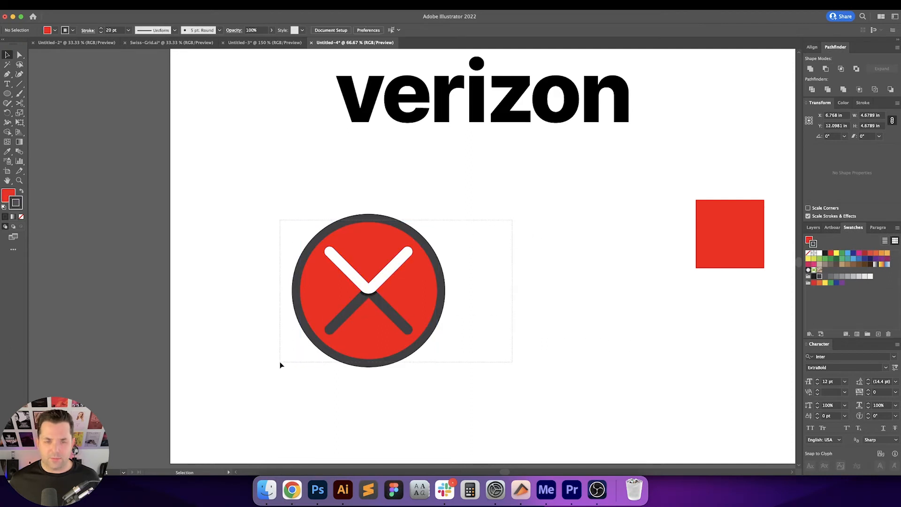
left_click_drag(280, 362, 280, 362)
left_click_drag(435, 245, 220, 253)
left_click(246, 177)
- Examine the ringed X symbol and its spacing beside the wordmark close up
scroll(247, 182, "right", 1)
key("a")
scroll(173, 223, "up", 4)
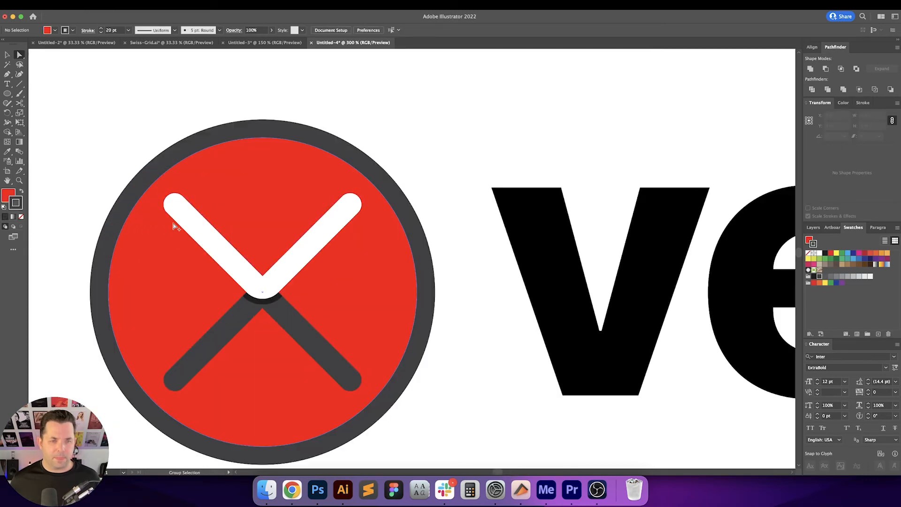
left_click(278, 192)
scroll(356, 209, "down", 4)
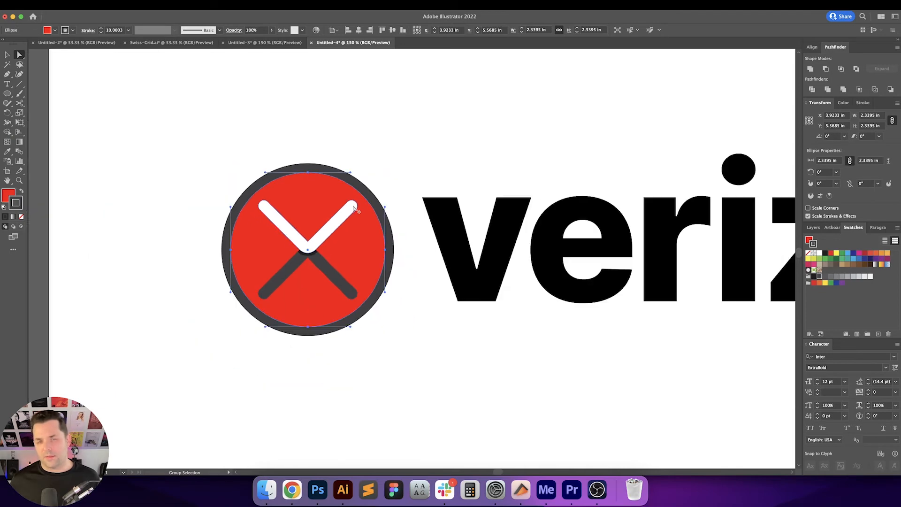
left_click_drag(388, 188, 424, 173)
key("v")
scroll(423, 181, "right", 2)
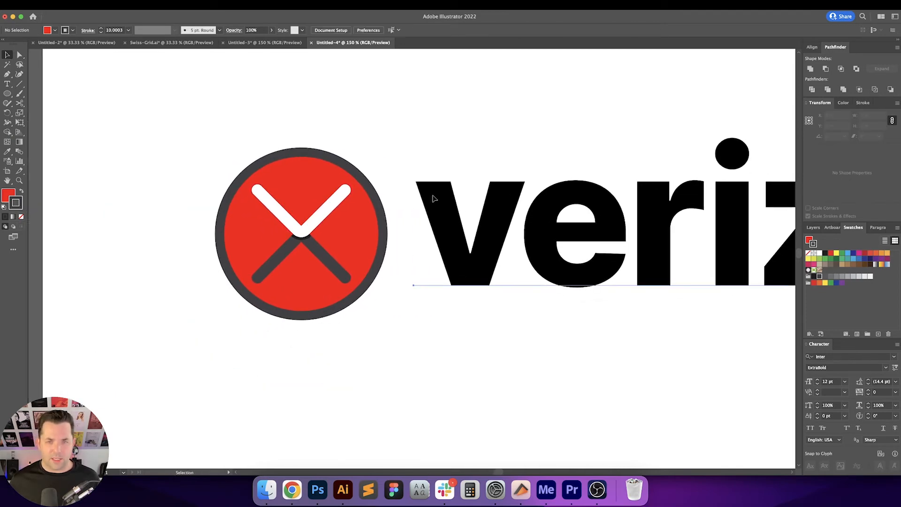
- Recolour the verizon wordmark, trying the symbol's red before settling on the ring's dark grey, and deselect it
left_click(432, 196)
key("i")
left_click(345, 178, "shift")
key("v")
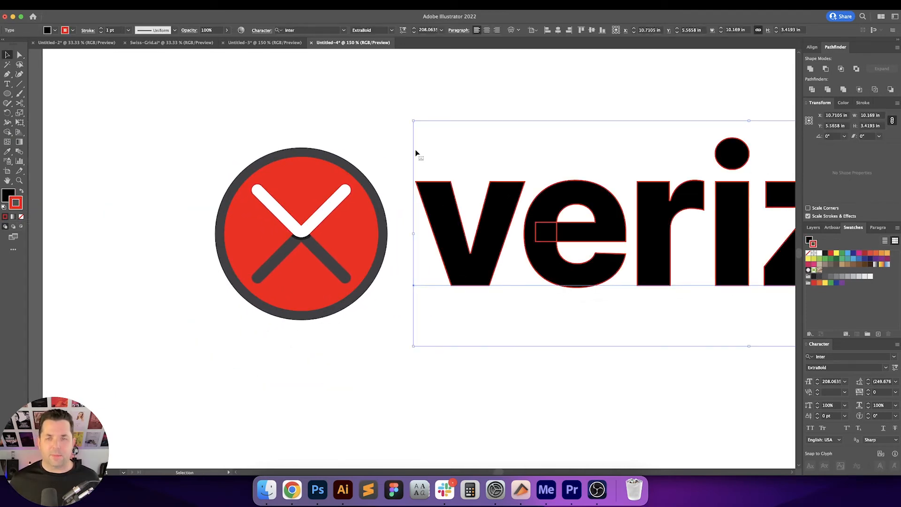
key("super+z")
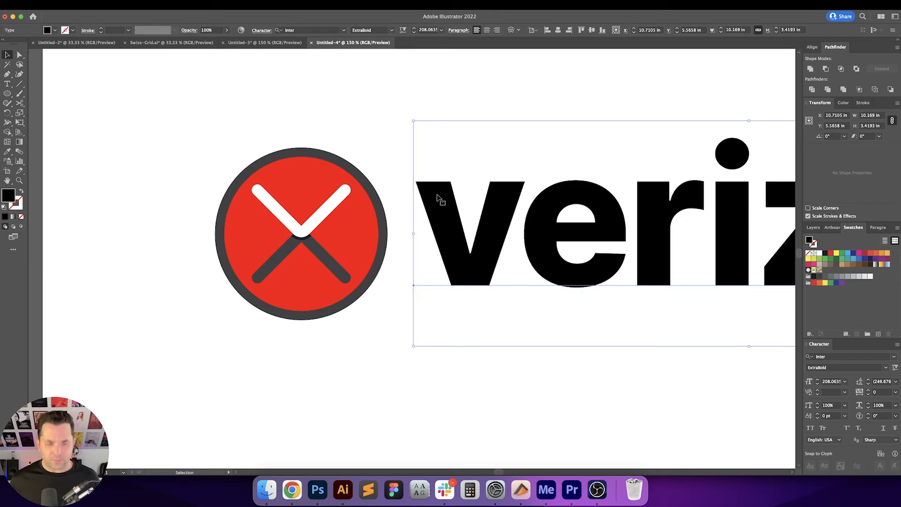
key("i")
left_click(359, 180)
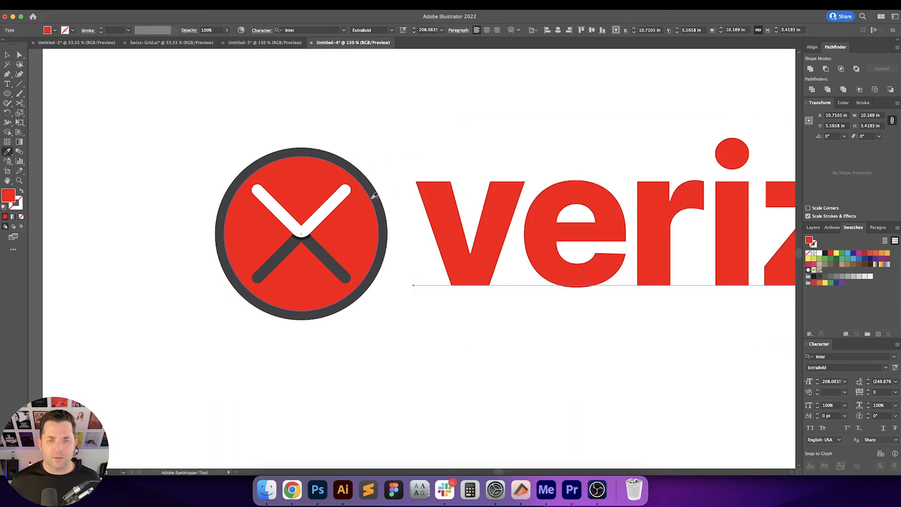
left_click(374, 194)
key("v")
left_click(401, 175)
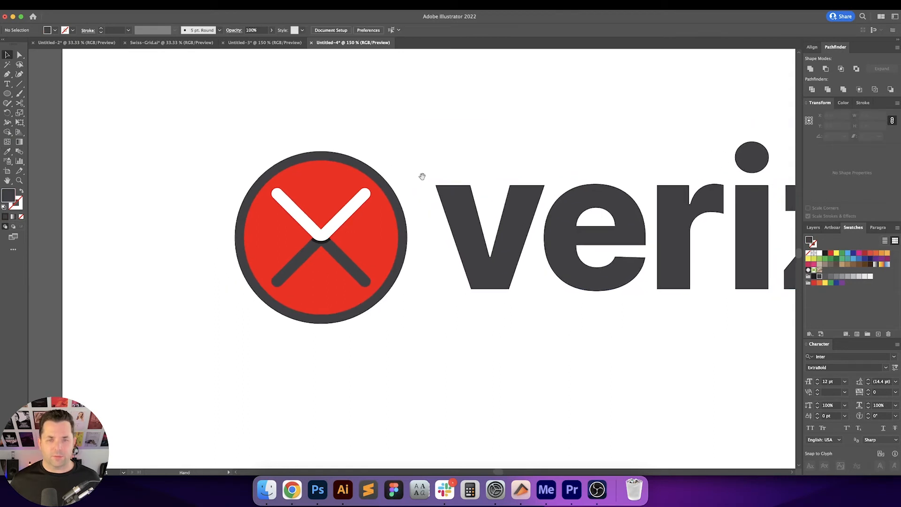
- Place a copy of the symbol to its left as a colour reference and select the original's red circle
key("a")
left_click(362, 229)
left_click_drag(363, 229, 485, 248)
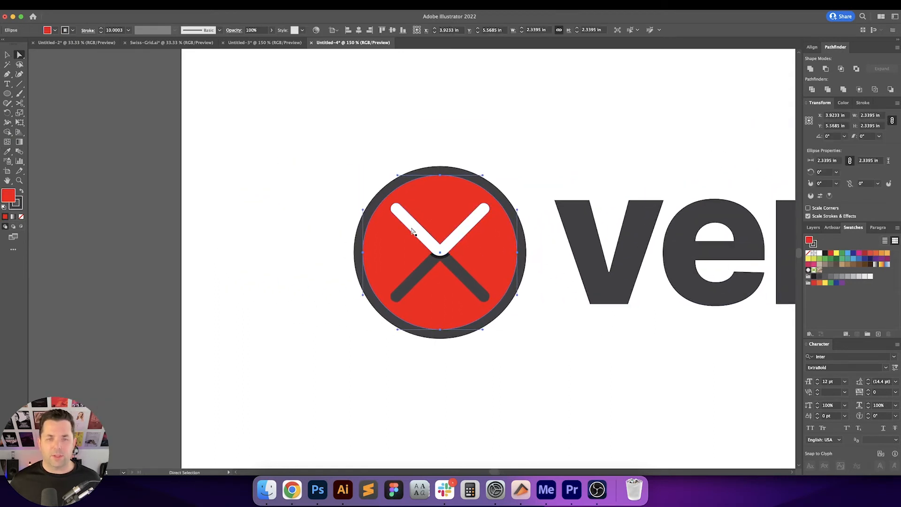
key("v")
left_click(312, 225)
left_click_drag(344, 185, 232, 283)
left_click(305, 175)
key("a")
left_click(419, 203)
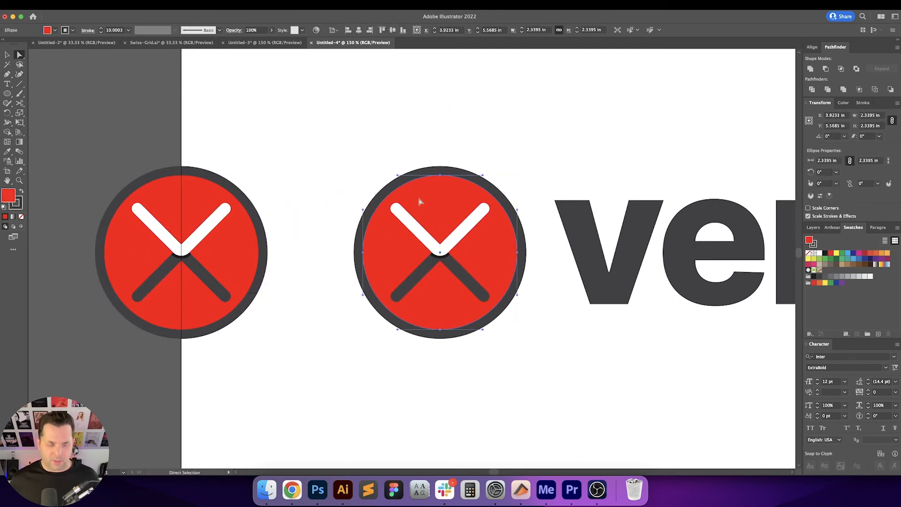
- Try to recolour the original's circle by sampling all attributes of the copy's white V, and undo it
key("i")
left_click(223, 209)
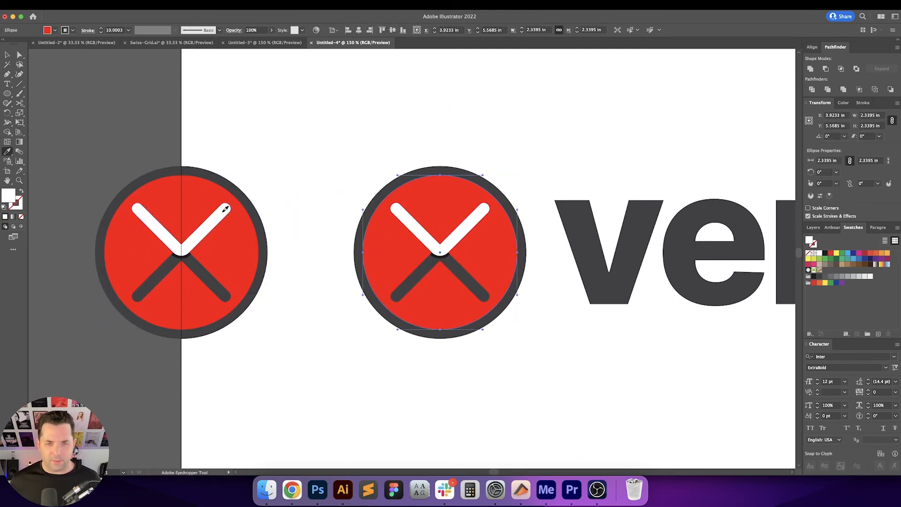
left_click(278, 187, "super")
key("super+z")
key("super+z")
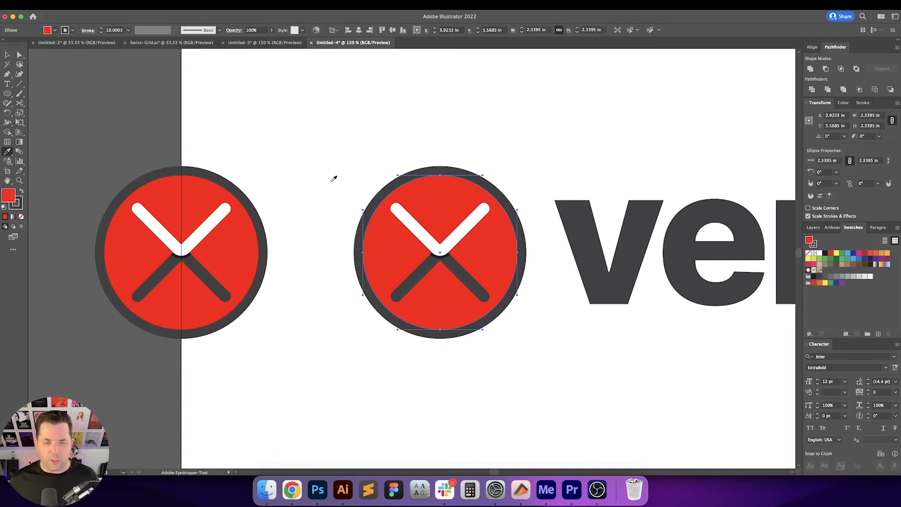
- Change only the original circle's fill to white, and fill its V with the red sampled from the copy
left_click(350, 167, "shift")
left_click(382, 180, "super")
left_click(399, 211, "super")
key("a")
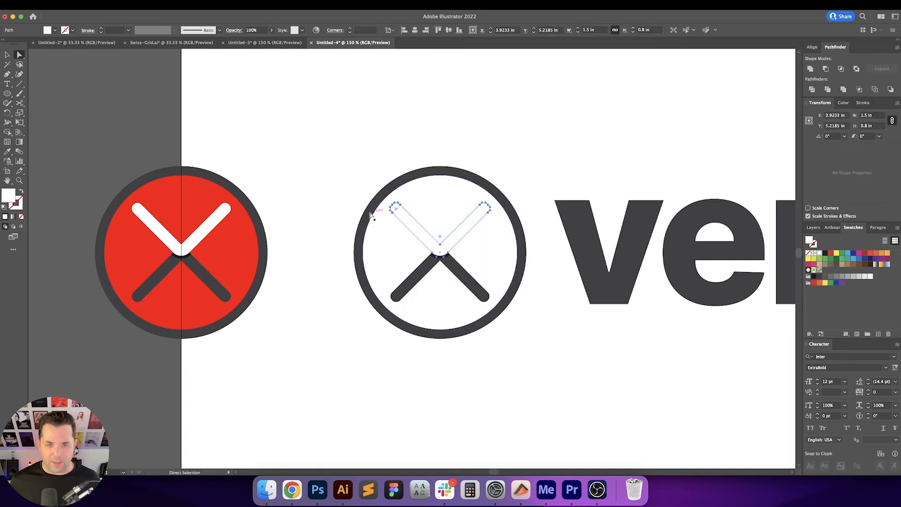
key("i")
left_click(204, 200)
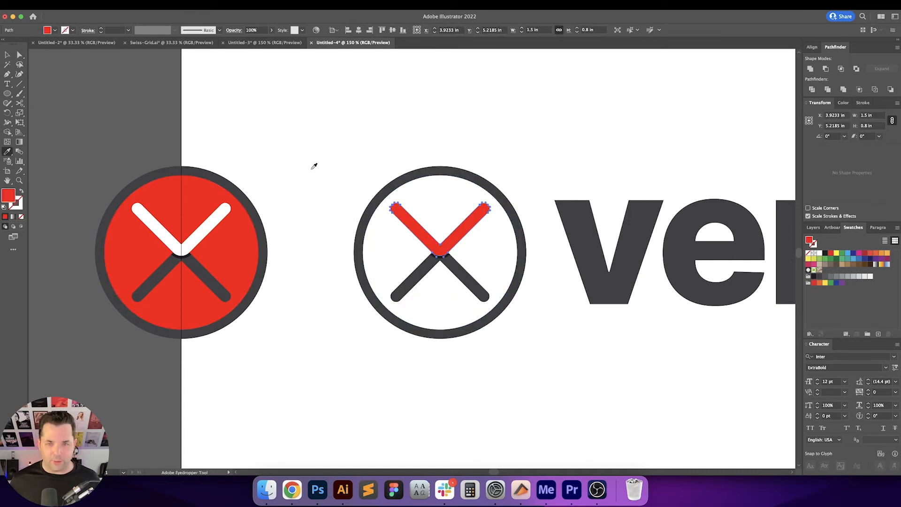
- Delete the reference copy of the symbol and leave the remaining logo deselected
key("v")
left_click_drag(308, 169, 137, 331)
key("Delete")
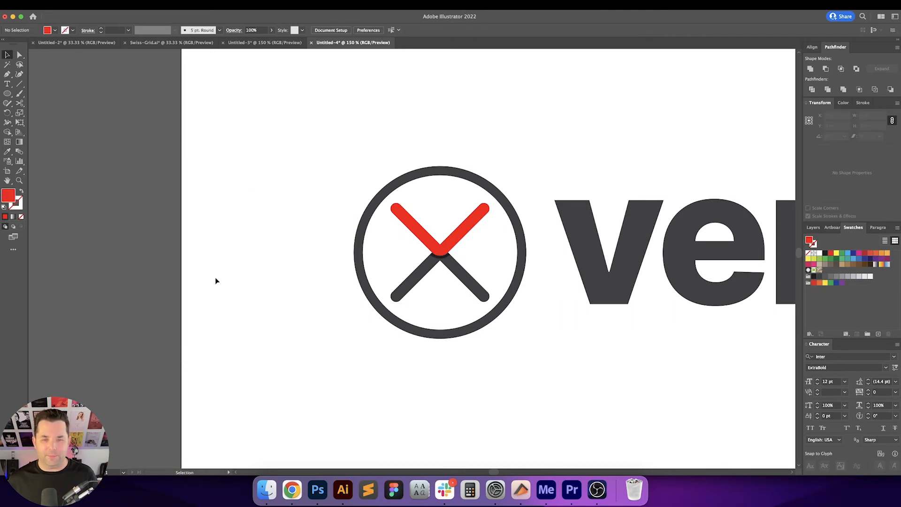
scroll(215, 280, "right", 5)
left_click(389, 182)
scroll(242, 160, "right", 3)
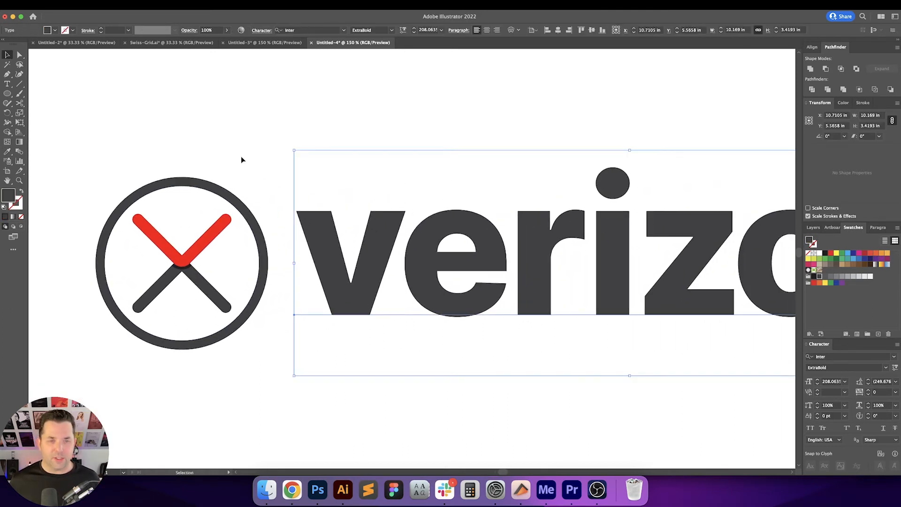
left_click(244, 184)
scroll(244, 184, "down", 2)
scroll(249, 193, "right", 1)
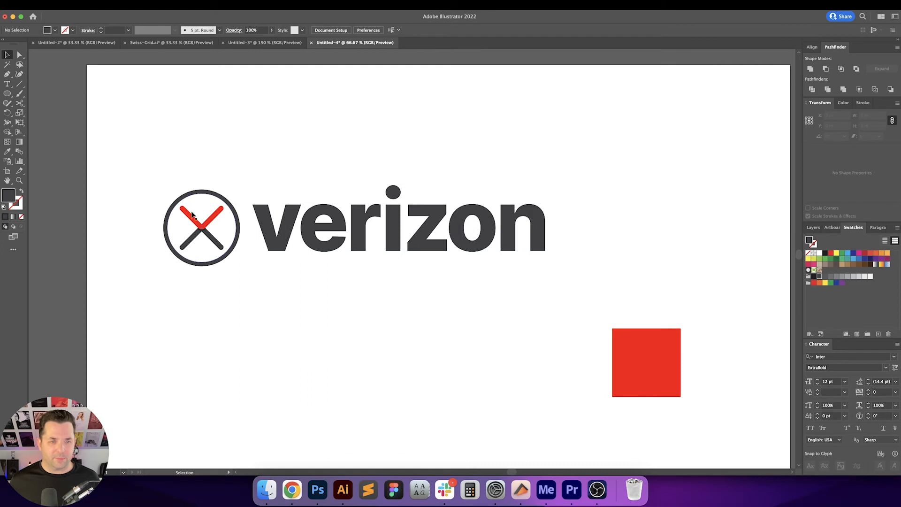
- Try a deeper, darker red fill on the V of the ringed X symbol
scroll(192, 214, "up", 2)
key("a")
left_click(202, 190)
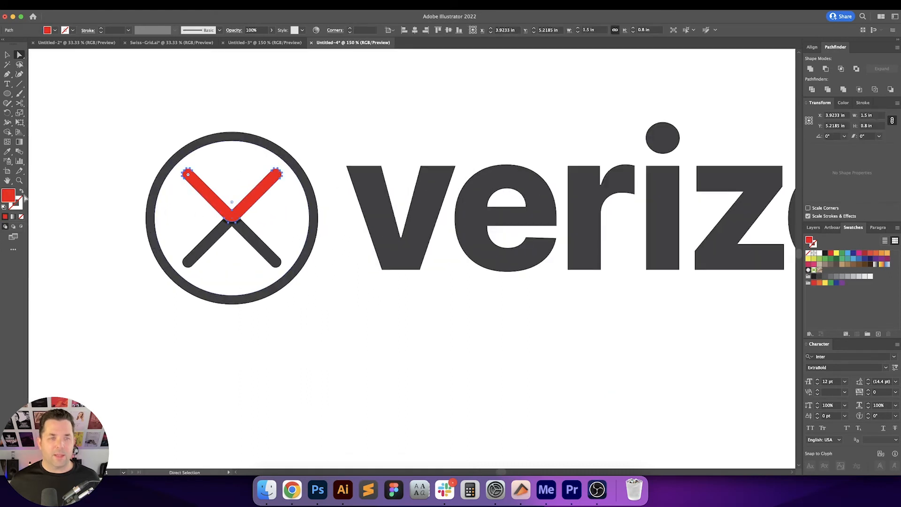
double_click(8, 196)
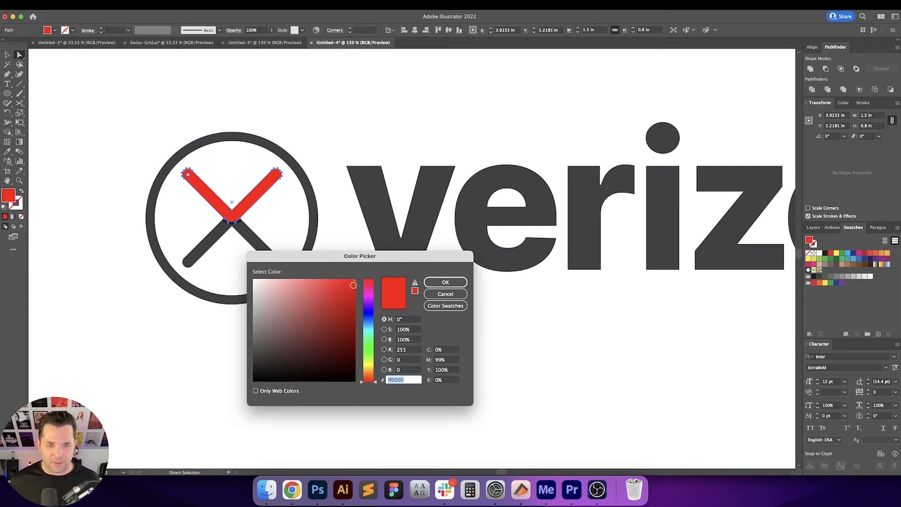
left_click_drag(354, 282, 343, 296)
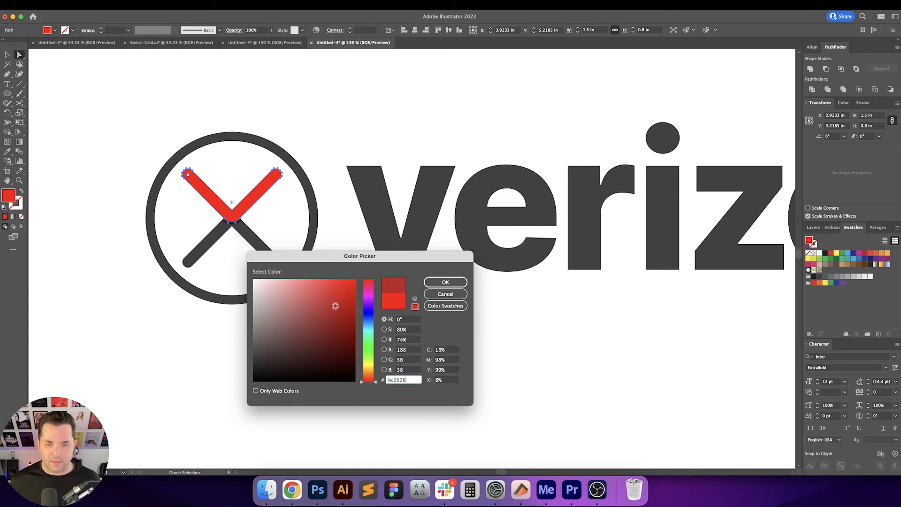
left_click(413, 339)
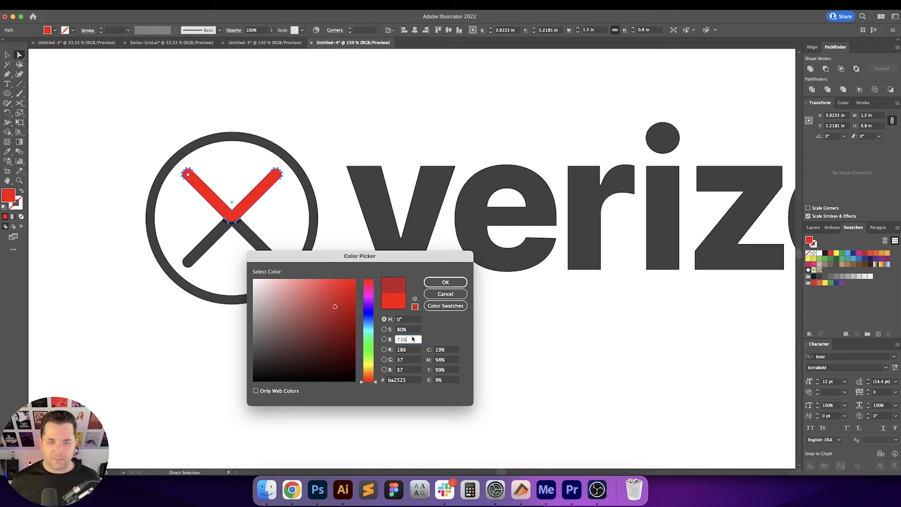
key("shift+Down")
key("Return")
key("v")
left_click(474, 346)
left_click_drag(435, 349, 444, 394)
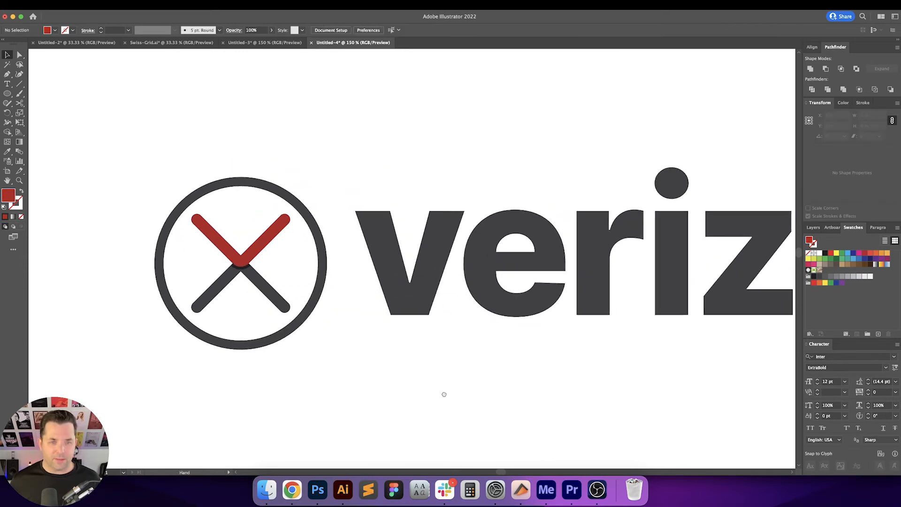
- Recolour only the symbol's V to a medium red, slightly brighter than its dark red, and leave it deselected
left_click(271, 258)
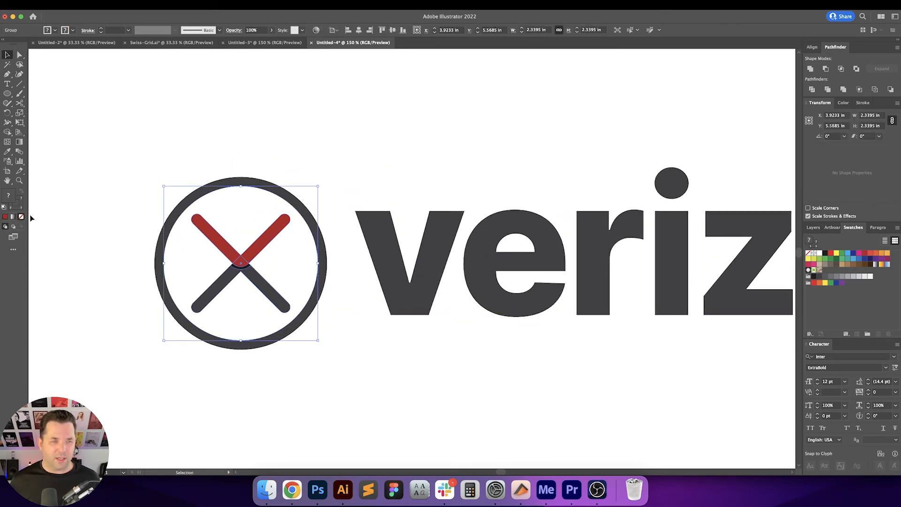
key("a")
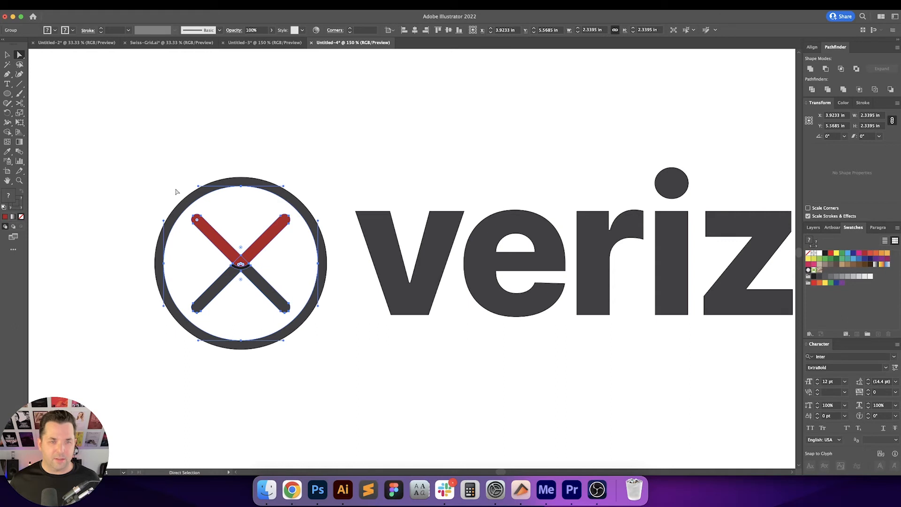
left_click(222, 243)
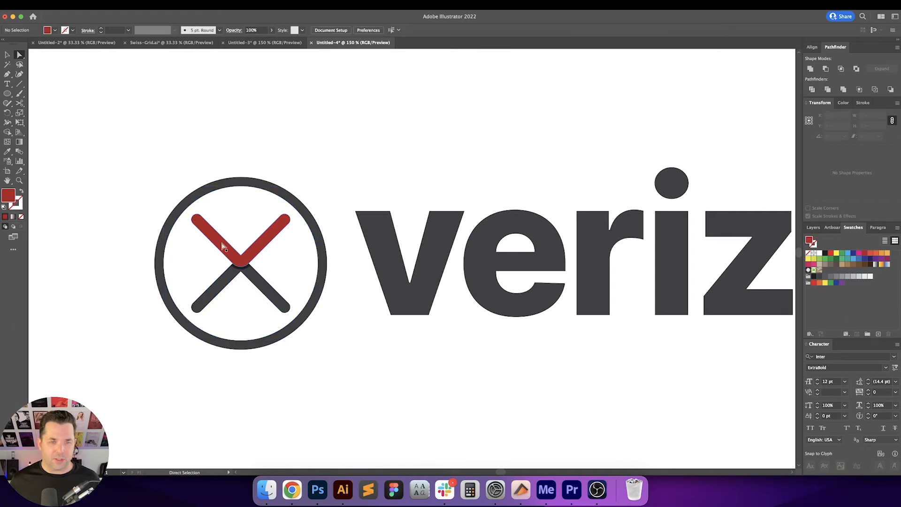
double_click(14, 198)
left_click_drag(333, 312, 343, 293)
key("Return")
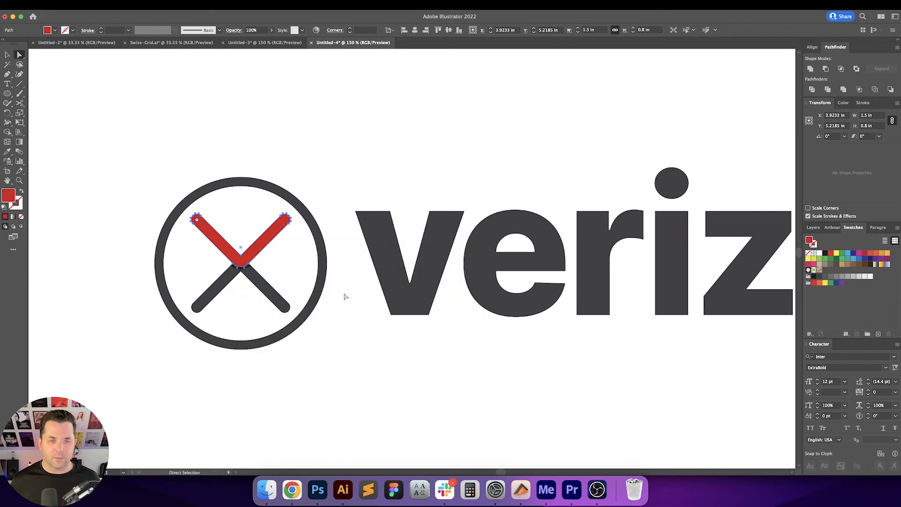
left_click(356, 193)
- Scale the ringed X symbol down proportionally about its centre to about 1.65 in wide, and deselect it
scroll(356, 192, "down", 2)
key("v")
left_click_drag(408, 189, 299, 180)
left_click(342, 170)
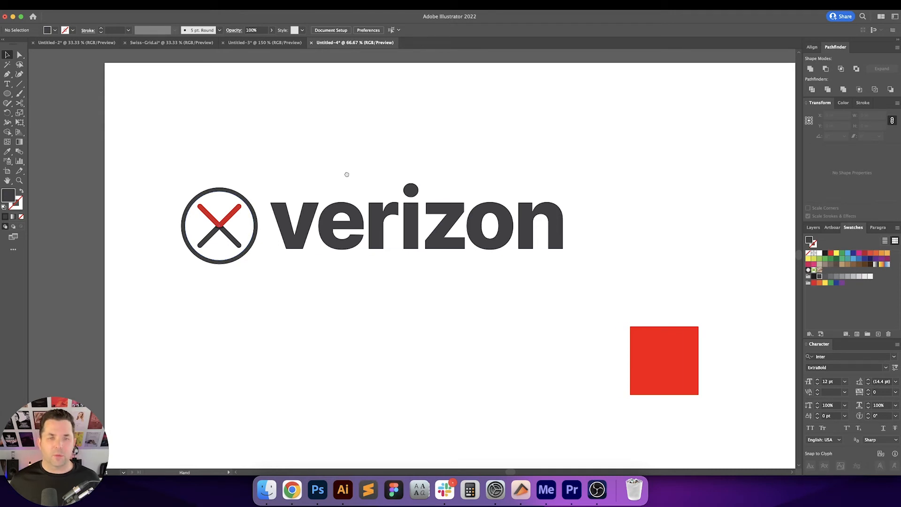
left_click_drag(347, 174, 337, 175)
scroll(274, 231, "up", 1)
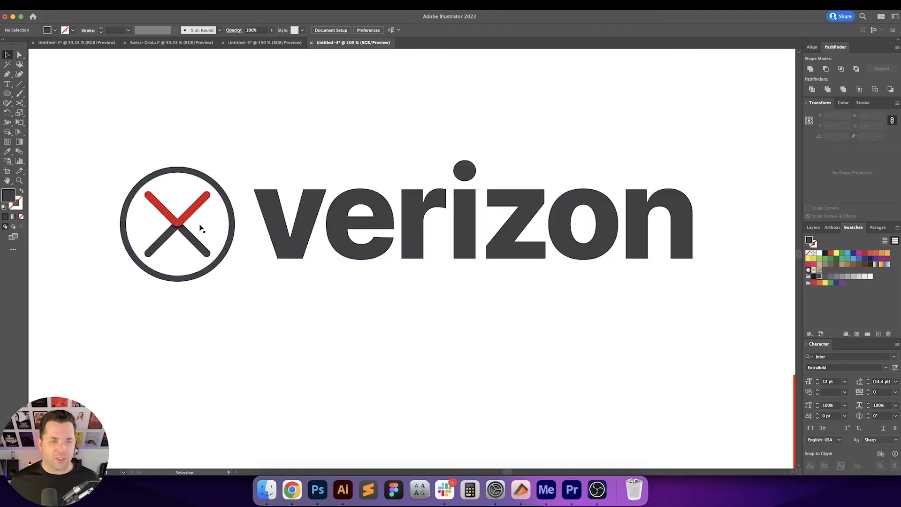
left_click(180, 271)
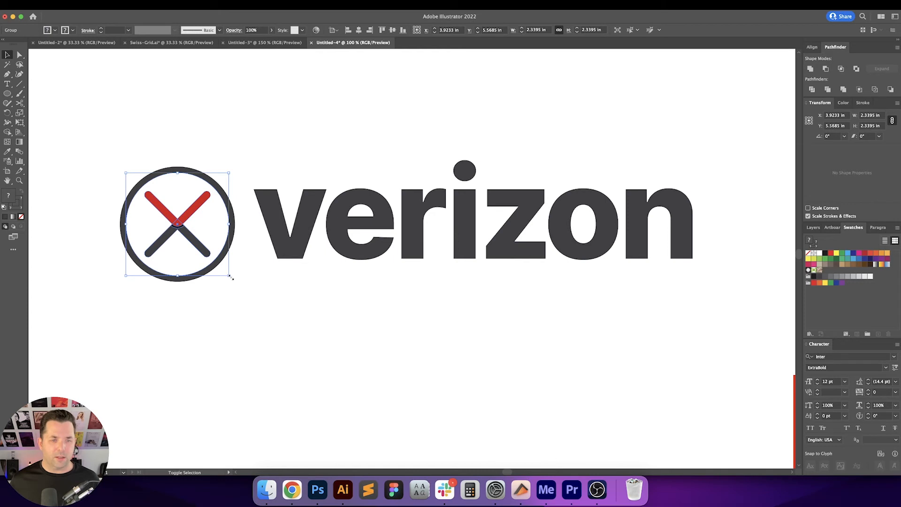
left_click_drag(230, 277, 215, 263)
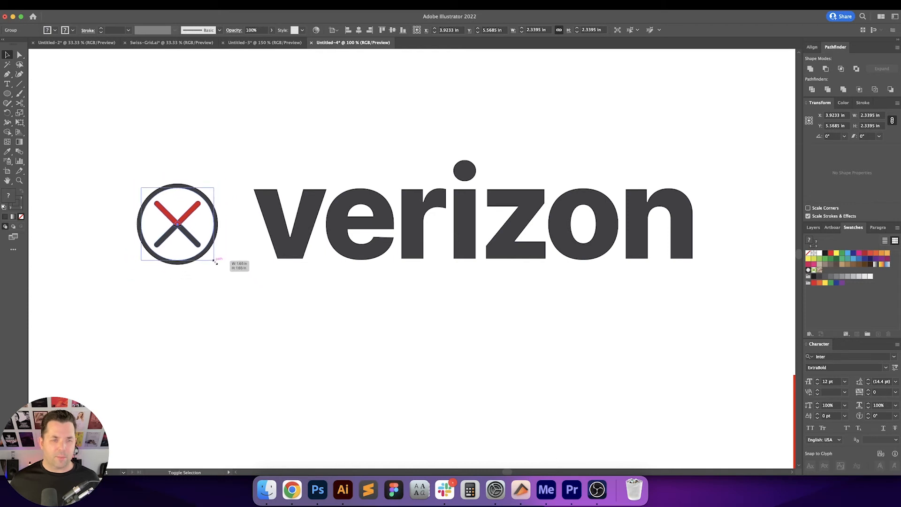
left_click(241, 299)
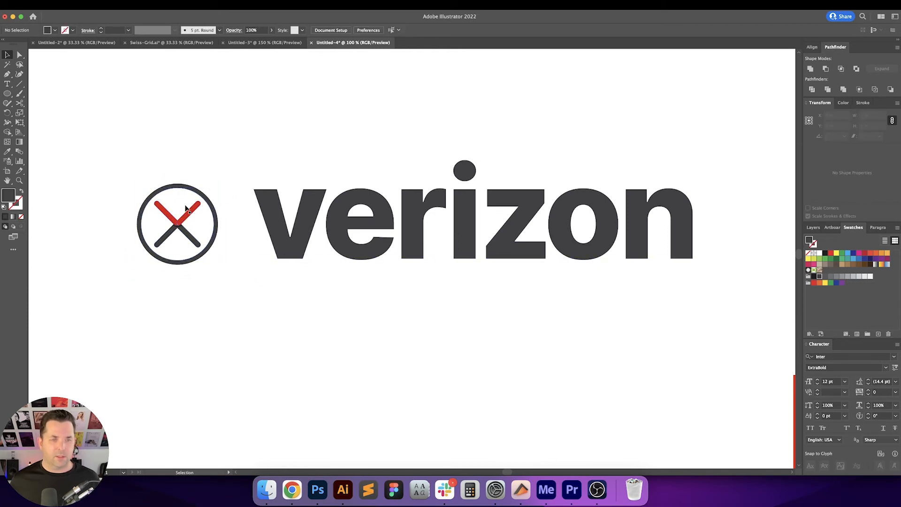
- Try the Inter ExtraLight style on the verizon wordmark, and undo a move of the wordmark
scroll(186, 208, "up", 2)
scroll(277, 206, "down", 2)
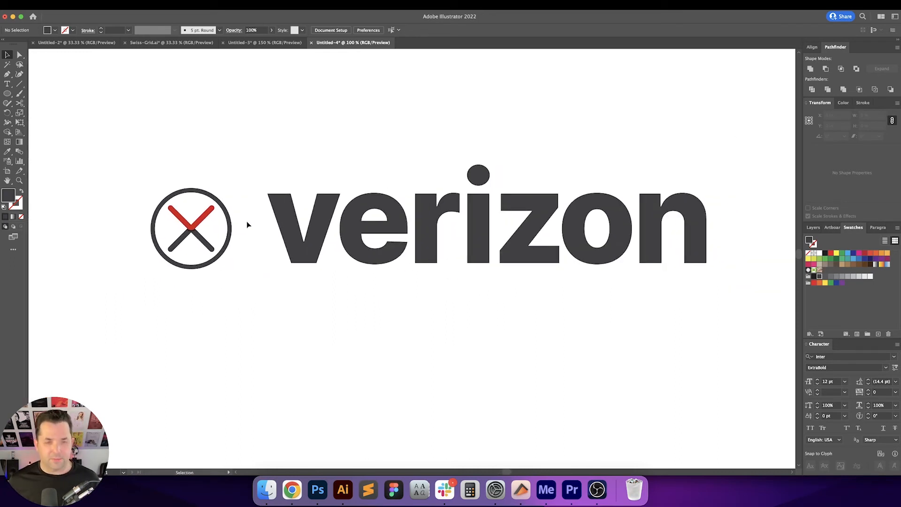
scroll(246, 223, "right", 1)
left_click_drag(260, 147, 647, 306)
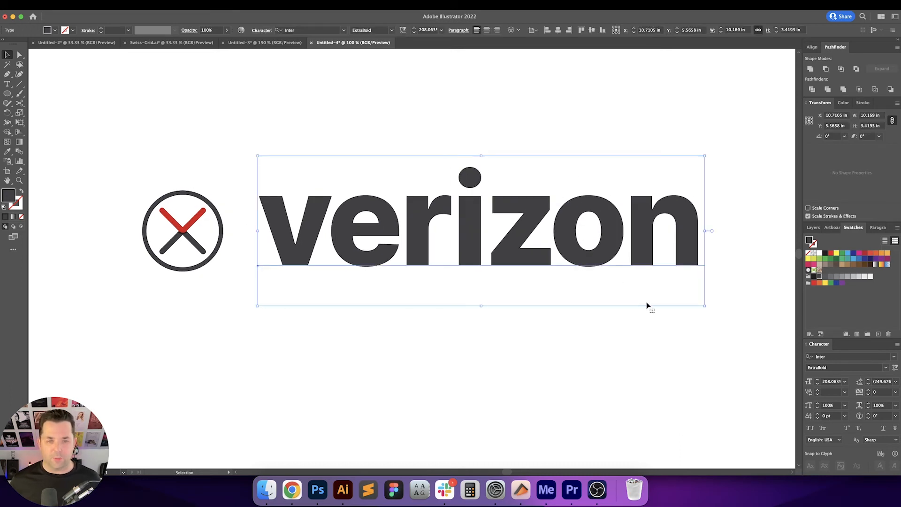
left_click(391, 30)
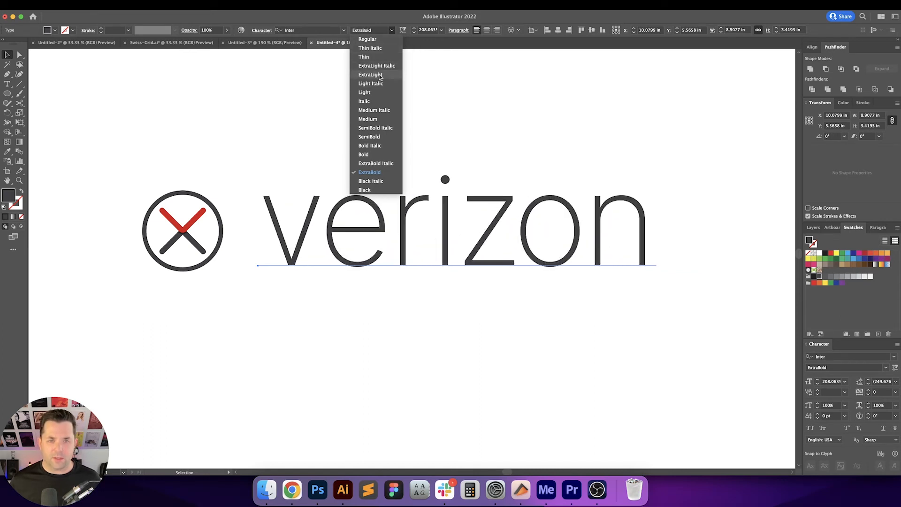
left_click(382, 74)
left_click(388, 117)
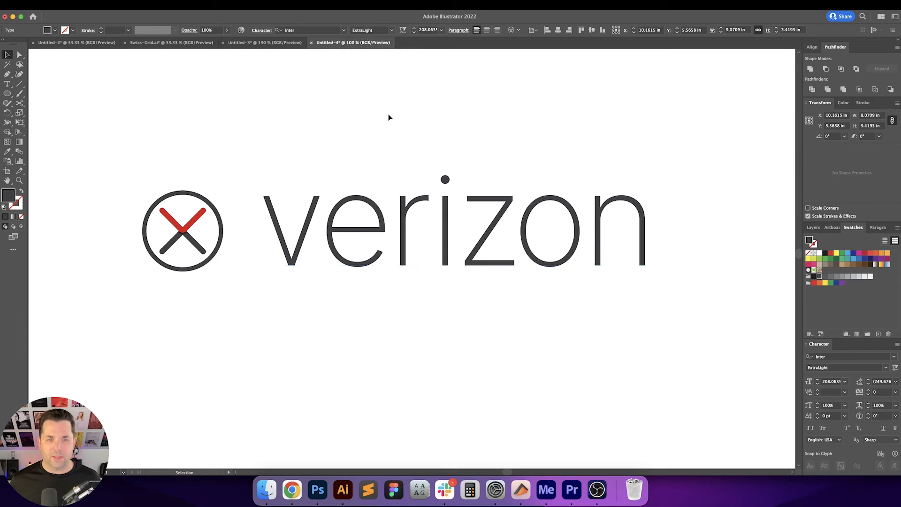
left_click_drag(288, 165, 483, 270)
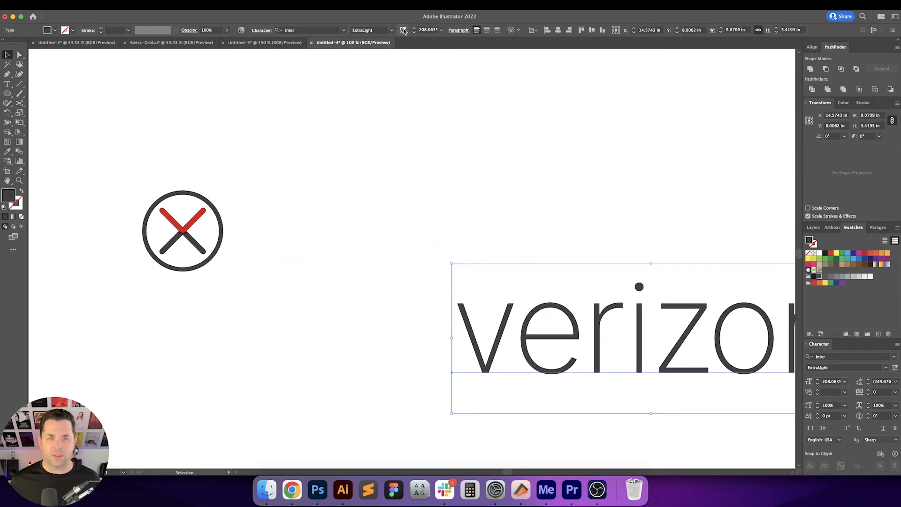
key("super+z")
- Set the verizon wordmark's Inter font style to Light
left_click(392, 30)
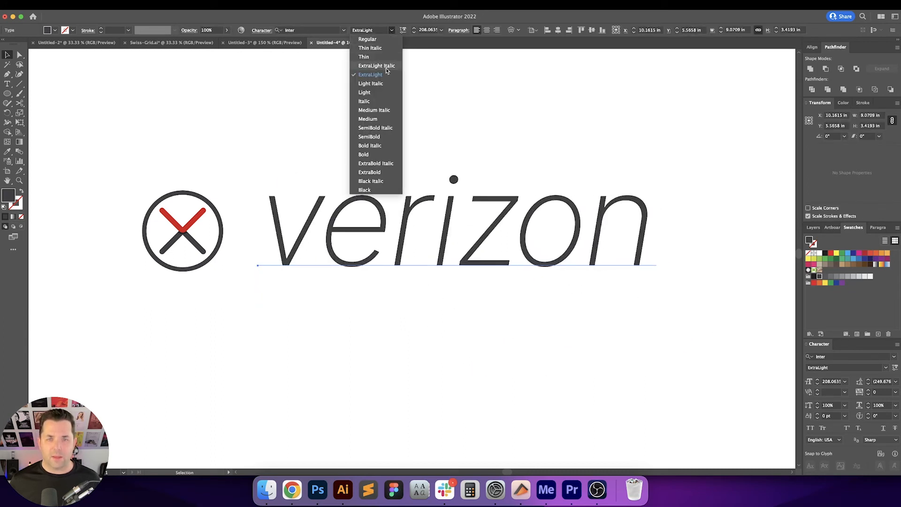
left_click(382, 92)
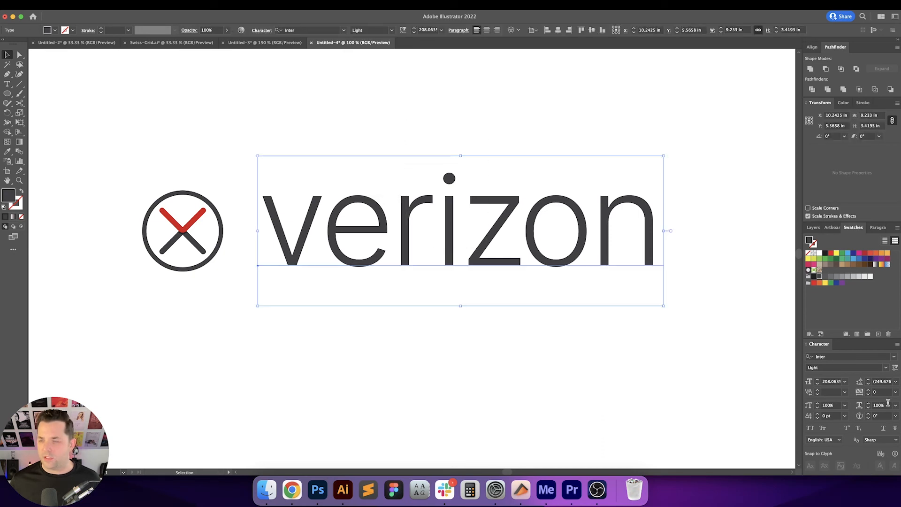
left_click(846, 393)
left_click(756, 376)
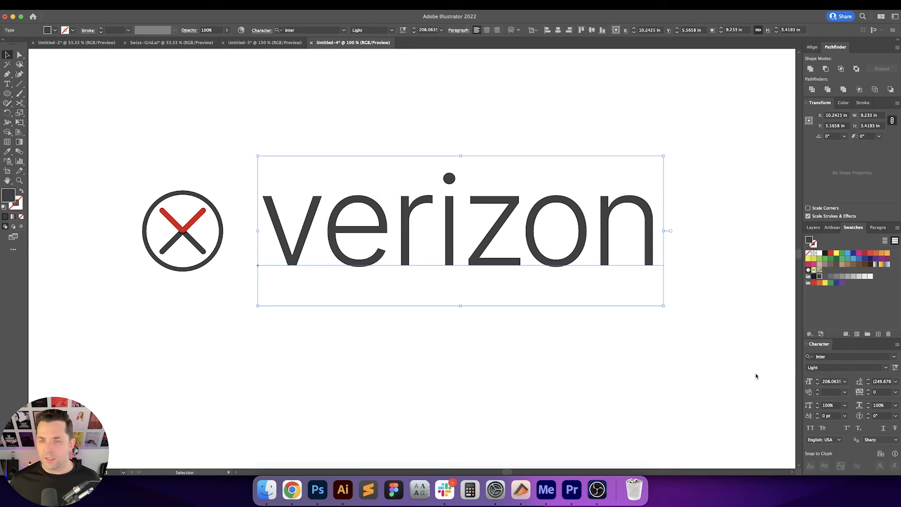
- Edit the wordmark's text and set the kerning between the v and the e to -80
double_click(540, 288)
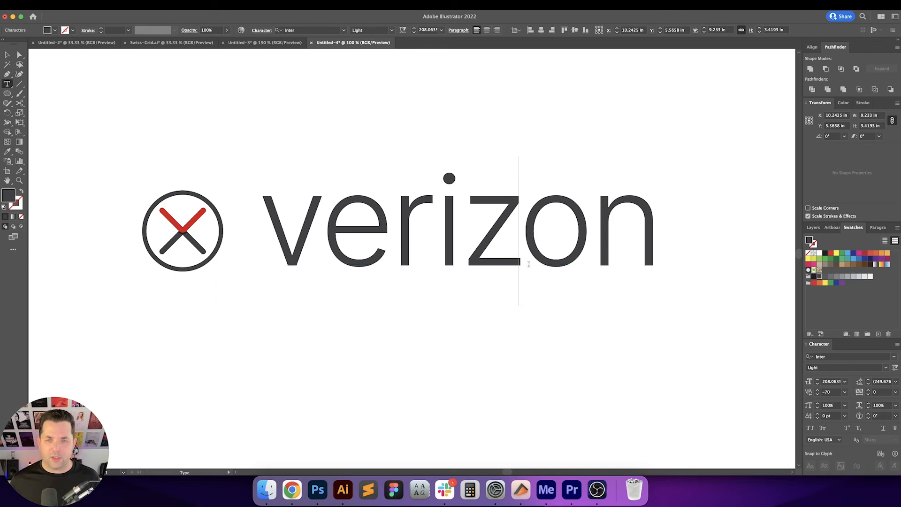
key("Left")
key("Left")
key("Left")
key("Left")
left_click(831, 392)
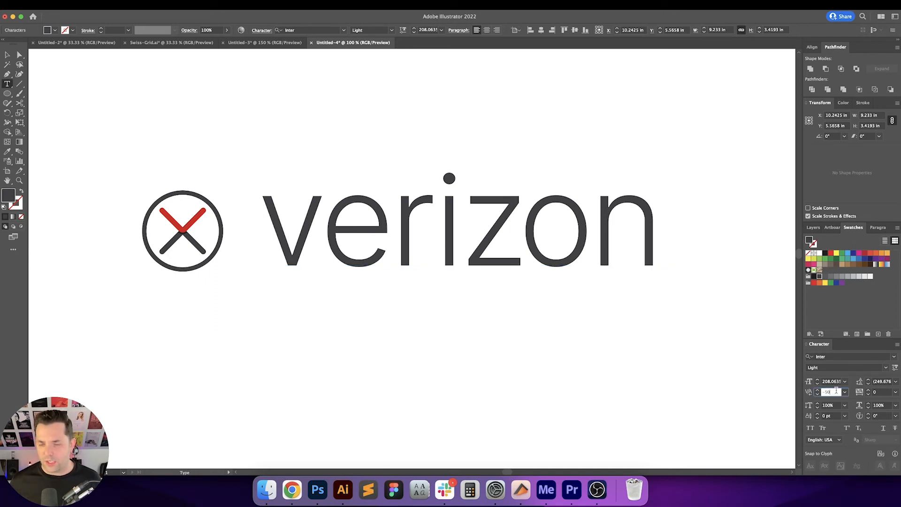
type("-80")
key("Return")
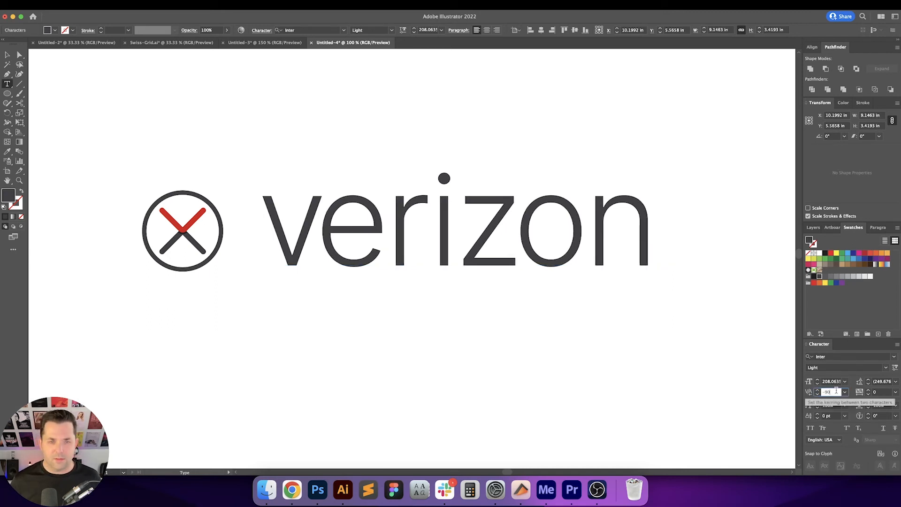
- Set the kerning between the e and the r to -70 and between the r and the i to -40
key("Right")
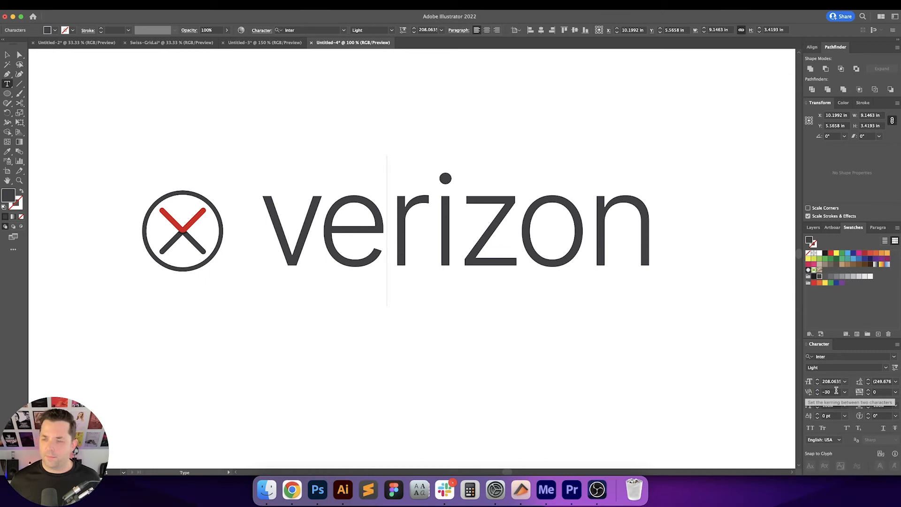
left_click(831, 392)
type("-50")
key("Return")
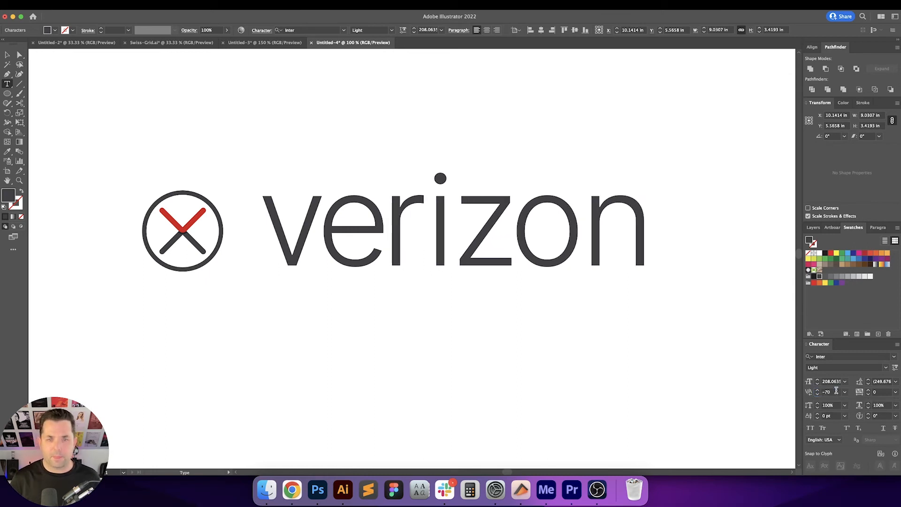
key("Right")
left_click(836, 391)
type("-40")
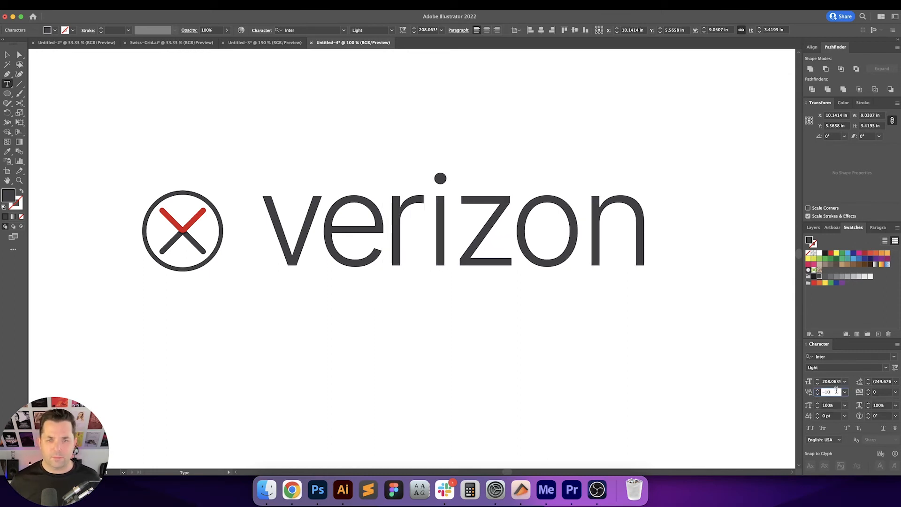
key("Return")
- Tighten the kerning between the i and the z to -70
key("Right")
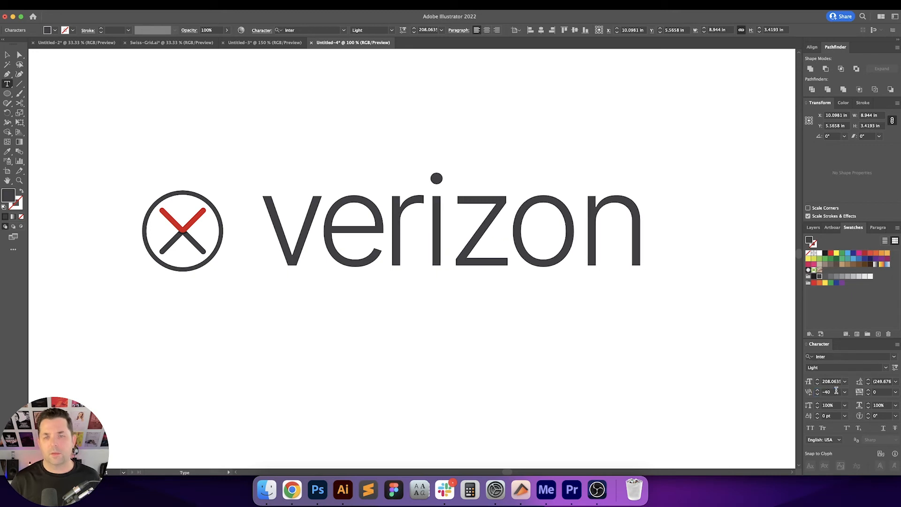
left_click(831, 392)
type("-50")
key("Return")
key("Down")
key("Down")
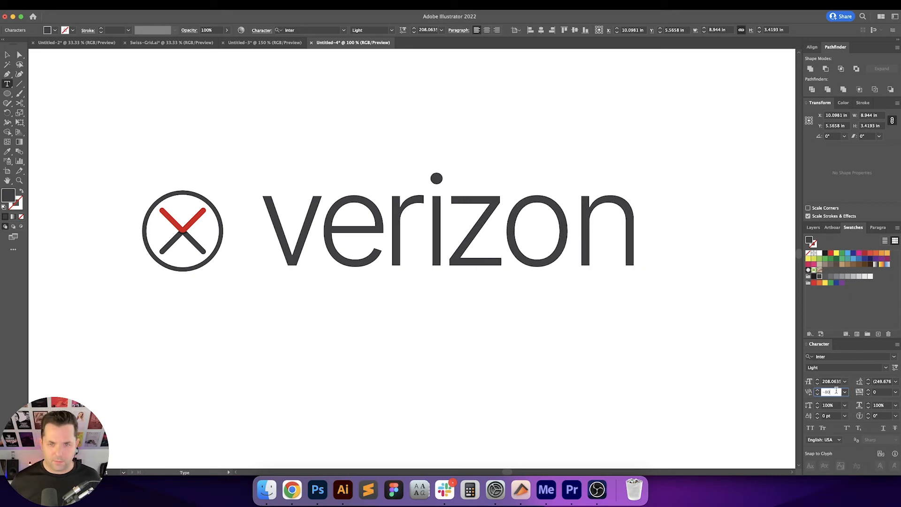
key("Up")
key("Return")
- Tighten the kerning between the z and the o to -100
key("Right")
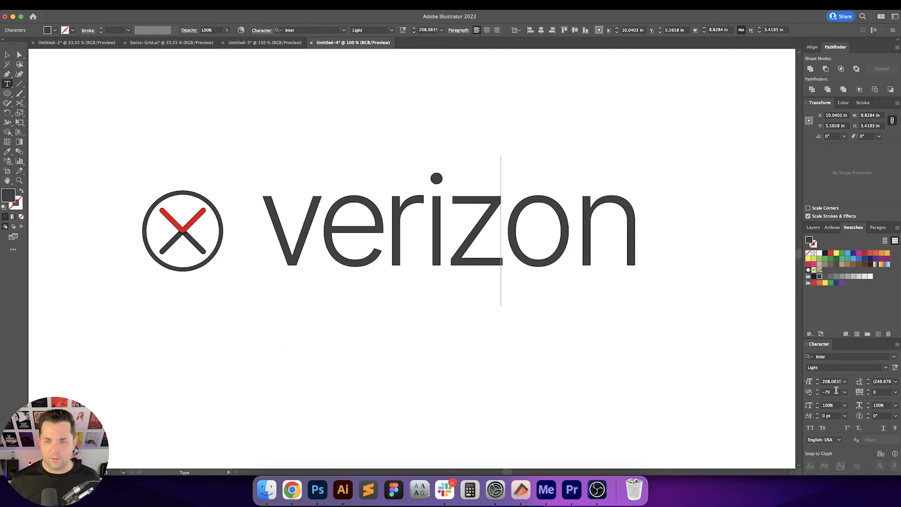
left_click(837, 391)
key("Down")
key("Down")
key("Down")
key("Down")
key("Up")
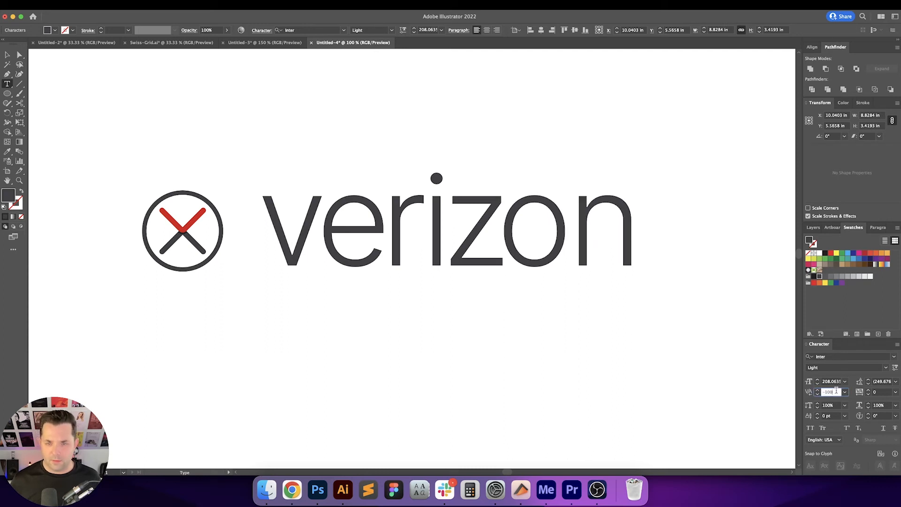
key("Return")
- Tighten the kerning between the o and the n, and finish editing the wordmark's text
key("Right")
left_click(836, 391)
key("Down")
key("Down")
key("Down")
key("Down")
key("Down")
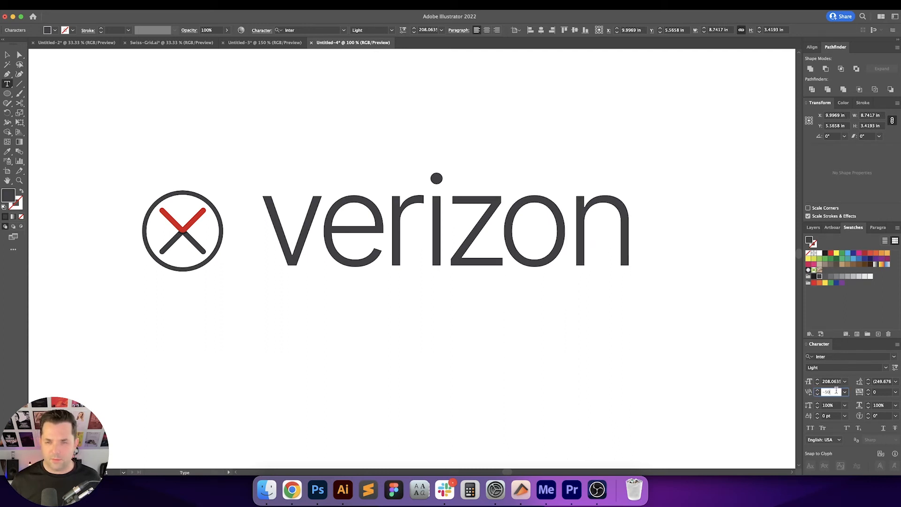
key("Return")
key("Escape")
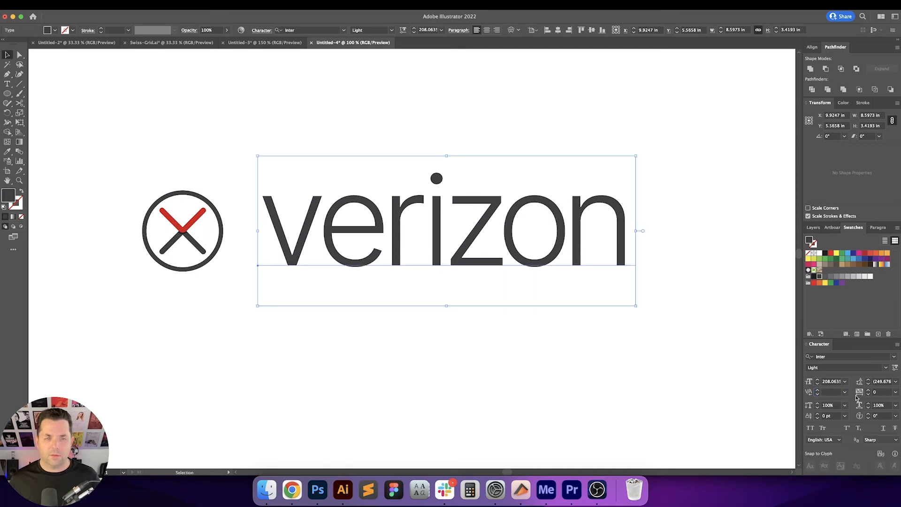
- Convert the verizon wordmark to outlines as one compound path and select it
left_click(544, 360)
left_click(506, 264)
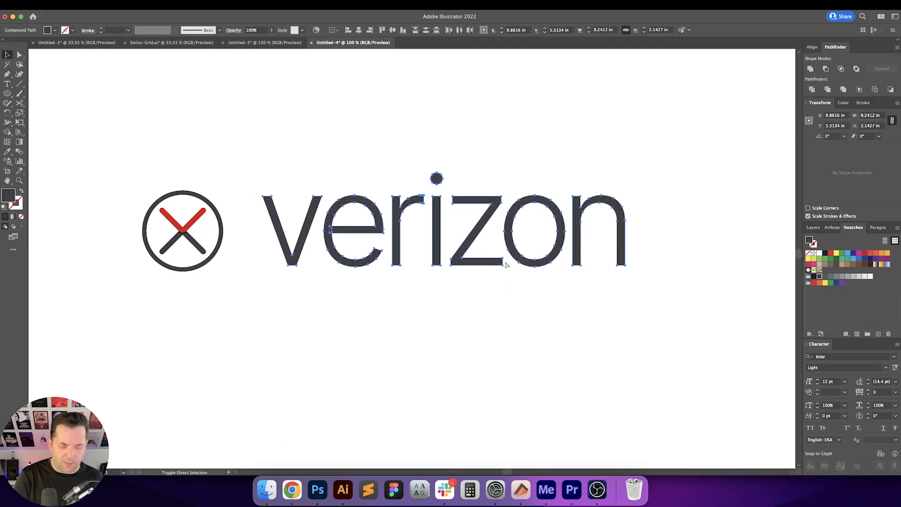
- Recolour the wordmark's v with the red sampled from the symbol's check
left_click(401, 284)
left_click(297, 242)
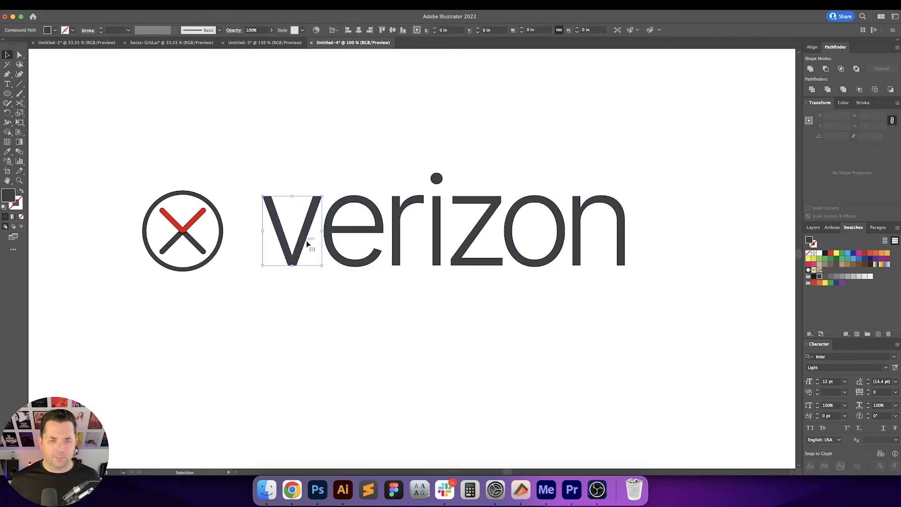
key("i")
left_click(205, 212)
key("v")
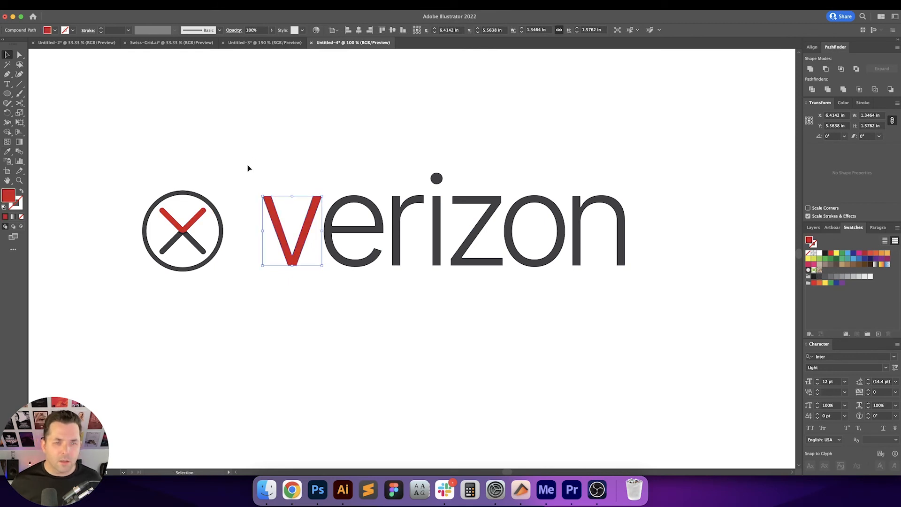
left_click(247, 165)
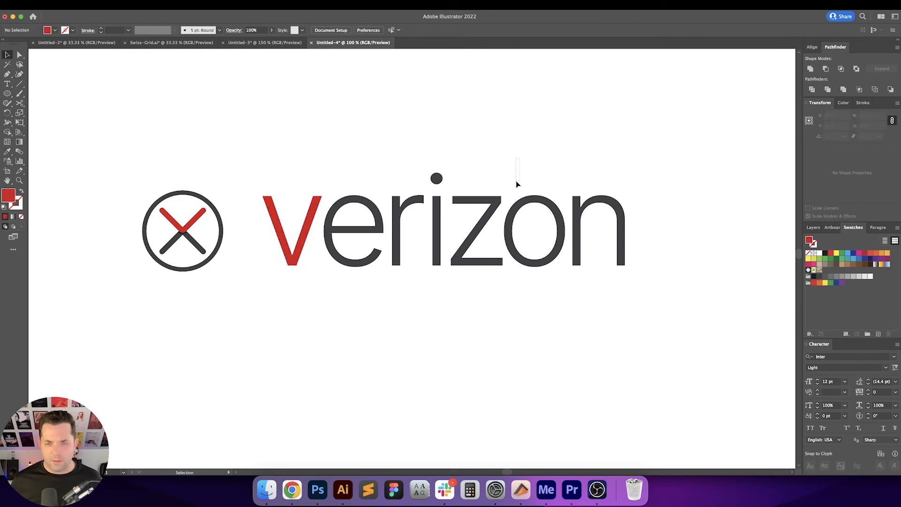
- Try the check's red and the darker colour of the X on the wordmark's letters e through o
left_click_drag(517, 184, 345, 312)
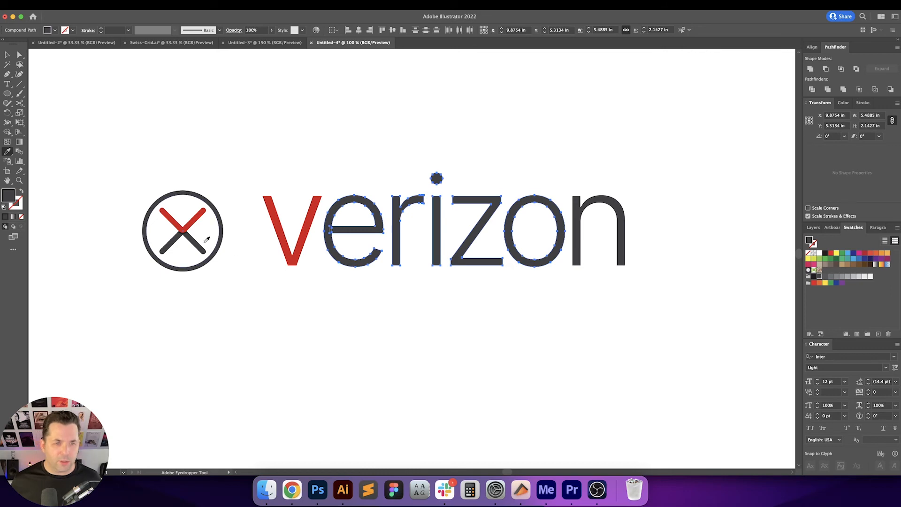
left_click(187, 230)
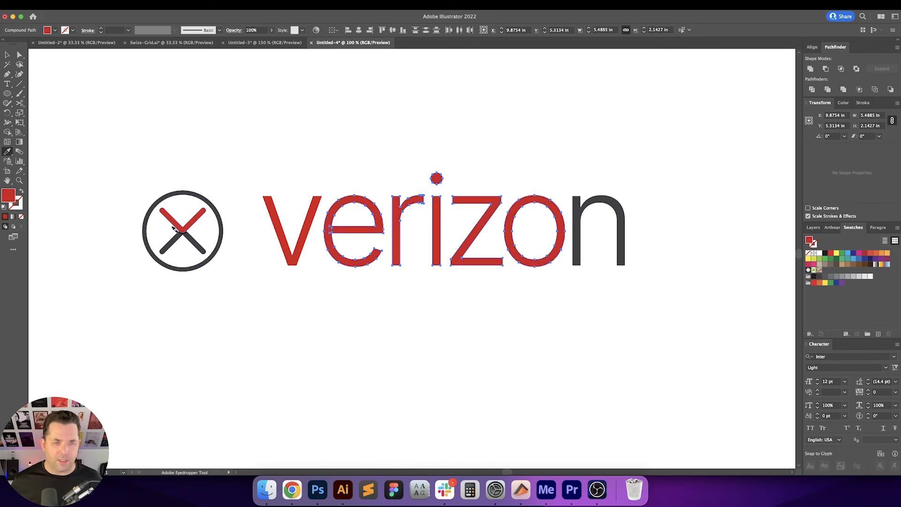
scroll(176, 232, "up", 7)
left_click(214, 237)
scroll(214, 239, "down", 4)
scroll(214, 239, "down", 3)
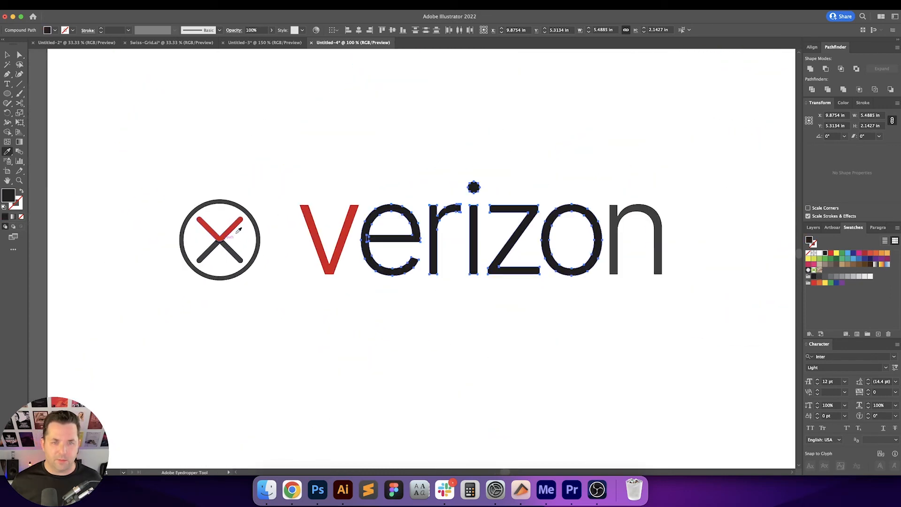
key("v")
left_click(349, 183)
left_click_drag(353, 183, 377, 182)
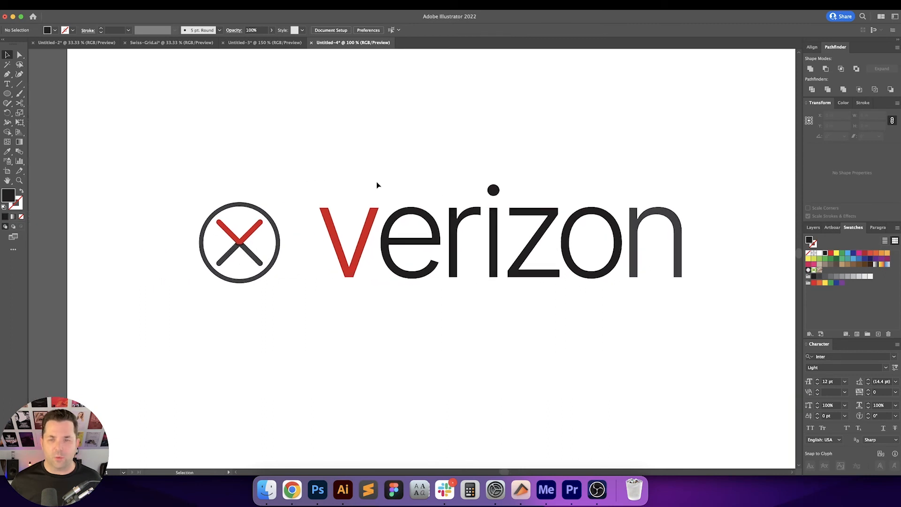
- Recolour the letters e through o with the dark grey sampled from the n
left_click_drag(594, 181, 408, 305)
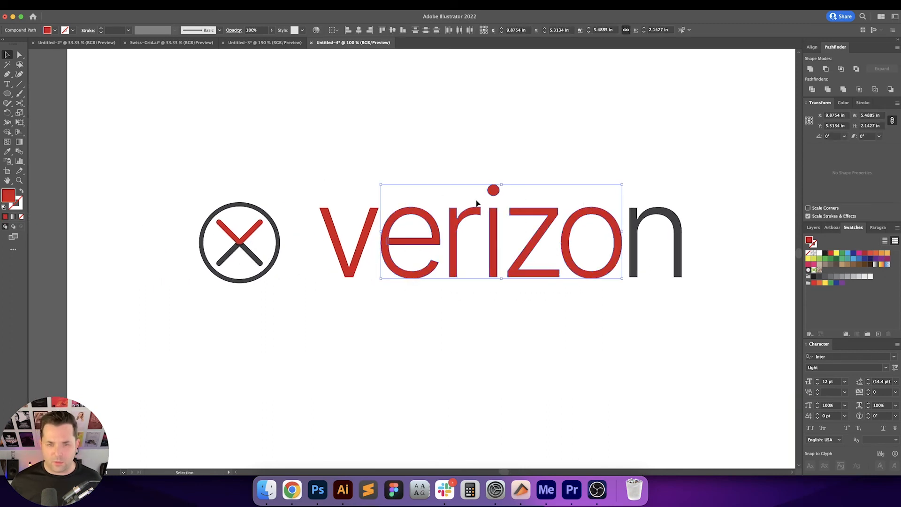
key("i")
left_click(633, 216)
key("v")
left_click(445, 166)
key("space")
left_click_drag(443, 168, 407, 169)
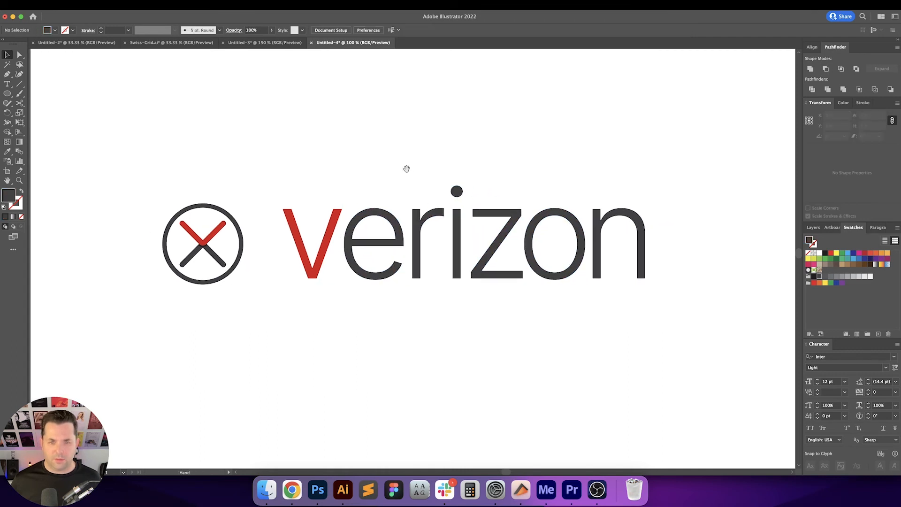
- Recolour the red v with the wordmark's dark grey, and unite all the wordmark's letters
left_click_drag(286, 182, 524, 305)
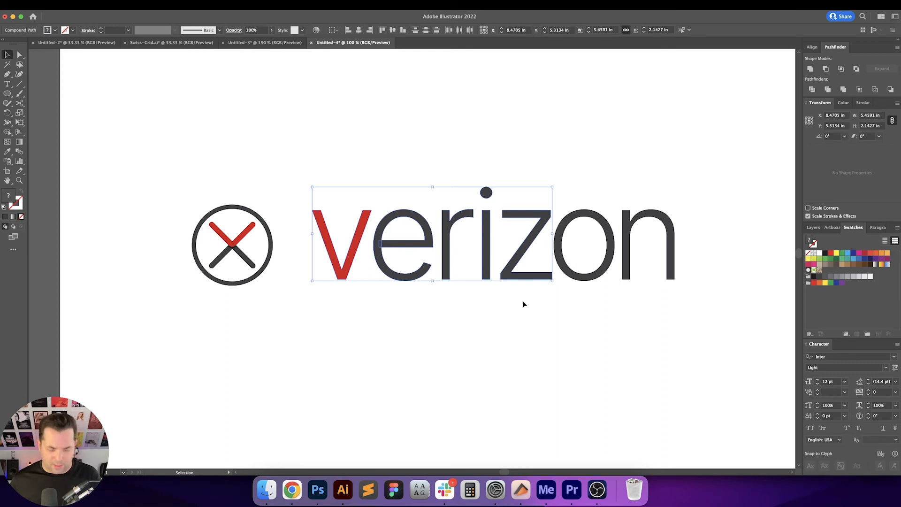
key("i")
left_click(486, 228)
key("v")
left_click(582, 192)
left_click_drag(680, 186, 324, 323)
left_click(811, 69)
left_click(722, 123)
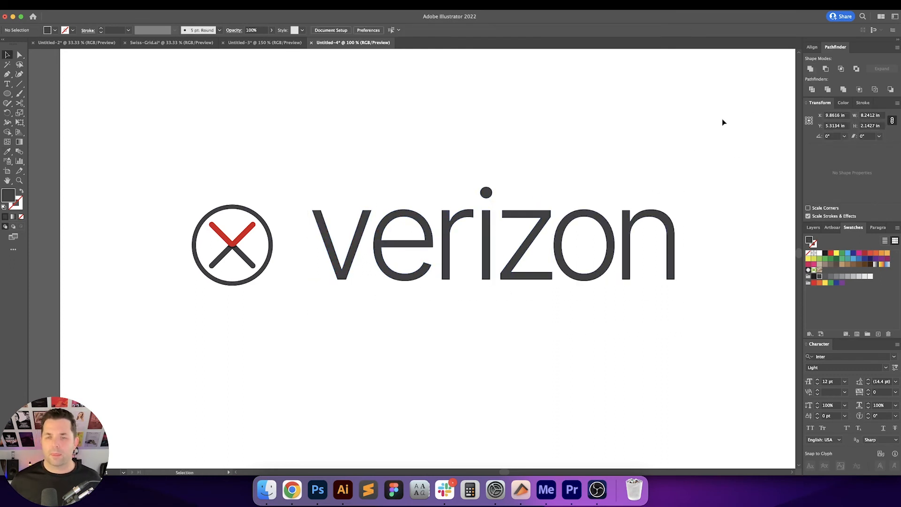
- Enlarge the ringed X symbol proportionally about its centre to about 1.81 in across
scroll(722, 122, "left", 1)
left_click_drag(300, 191, 218, 296)
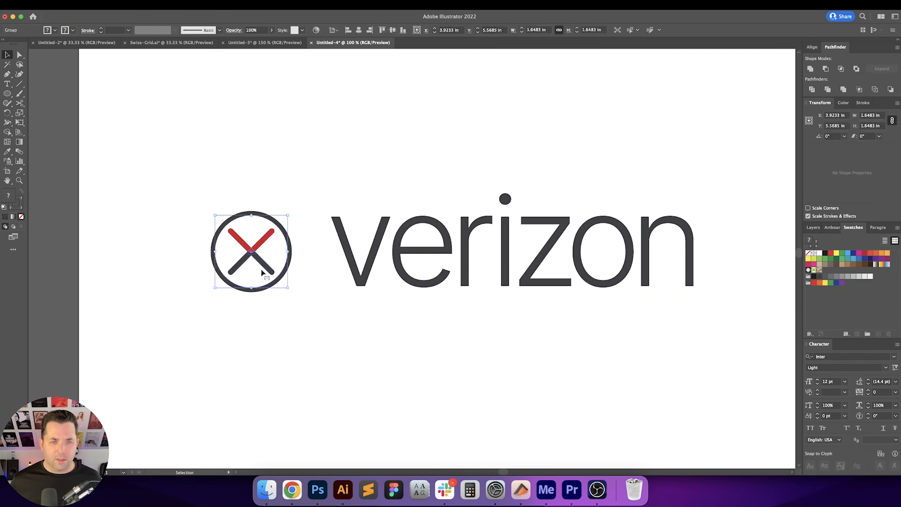
scroll(262, 266, "up", 2)
left_click_drag(318, 259, 295, 285)
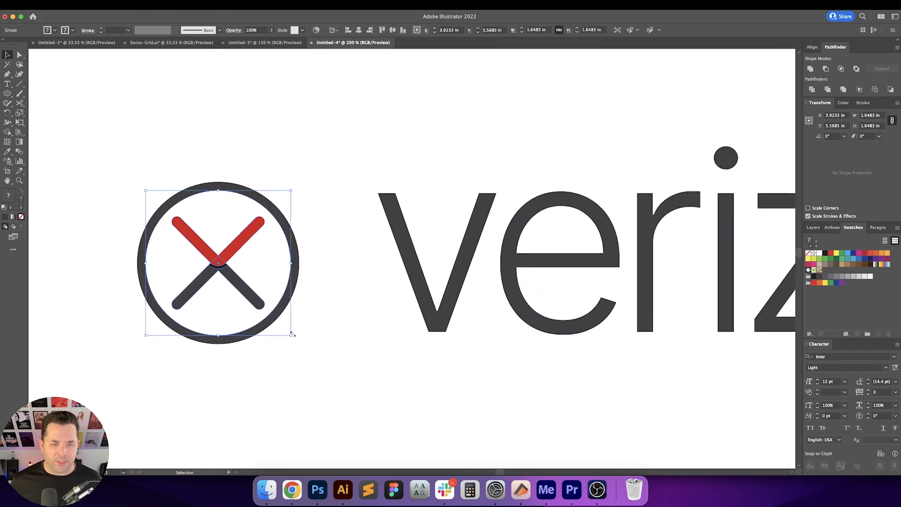
mouse_move(292, 334)
left_mouse_down()
mouse_move(311, 350)
mouse_move(297, 342)
left_mouse_up()
left_click(342, 300)
left_click_drag(349, 299, 310, 302)
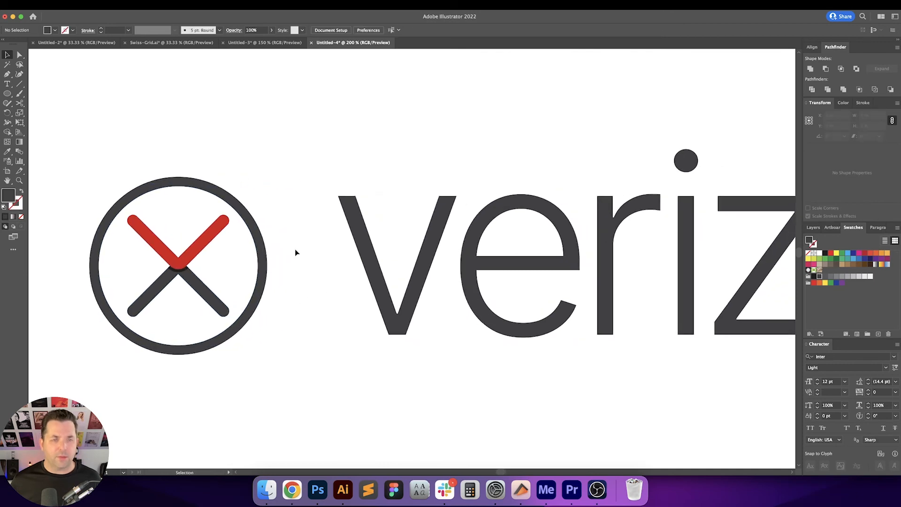
- Move the ringed X symbol horizontally toward the wordmark, to X 4.4096 in
scroll(295, 234, "left", 1)
left_click_drag(295, 175, 169, 334)
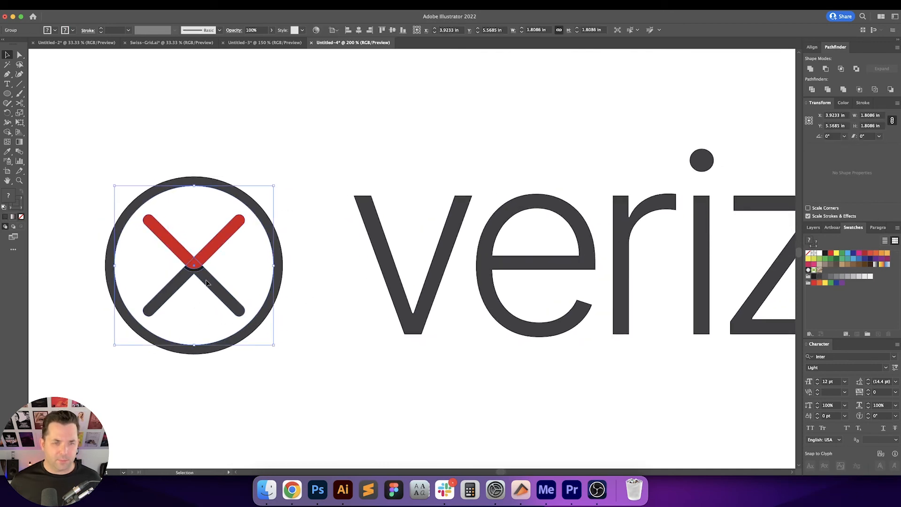
left_click_drag(213, 282, 258, 281)
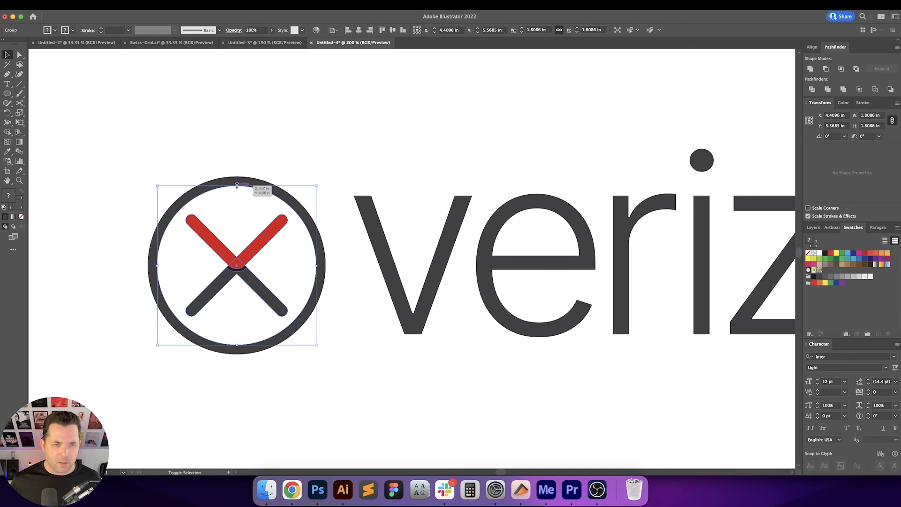
- Select the symbol's ring on its own and align its stroke to the inside
left_click(278, 175)
left_click(265, 189)
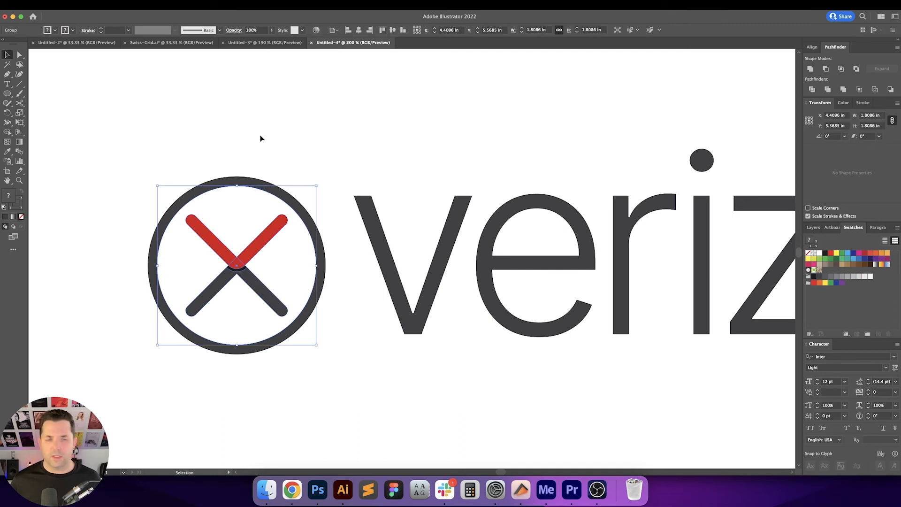
left_click(238, 186)
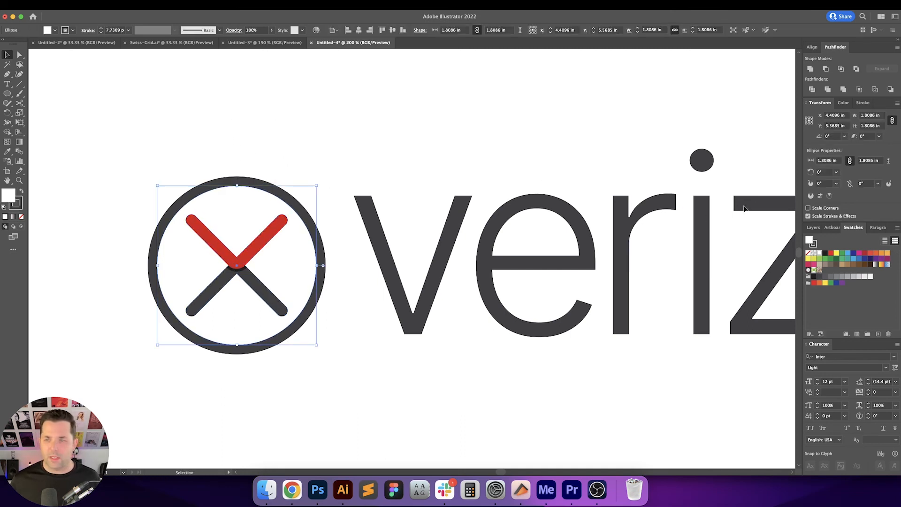
left_click(867, 106)
left_click(845, 148)
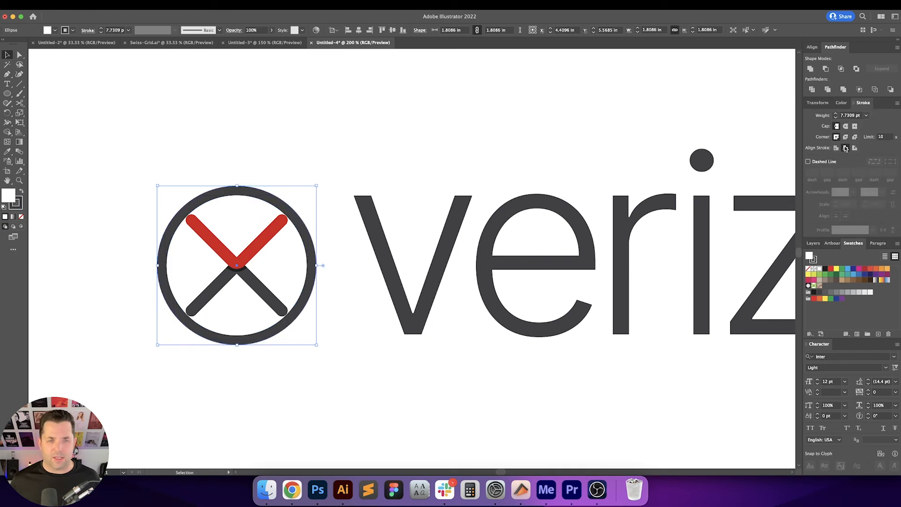
left_click(422, 149)
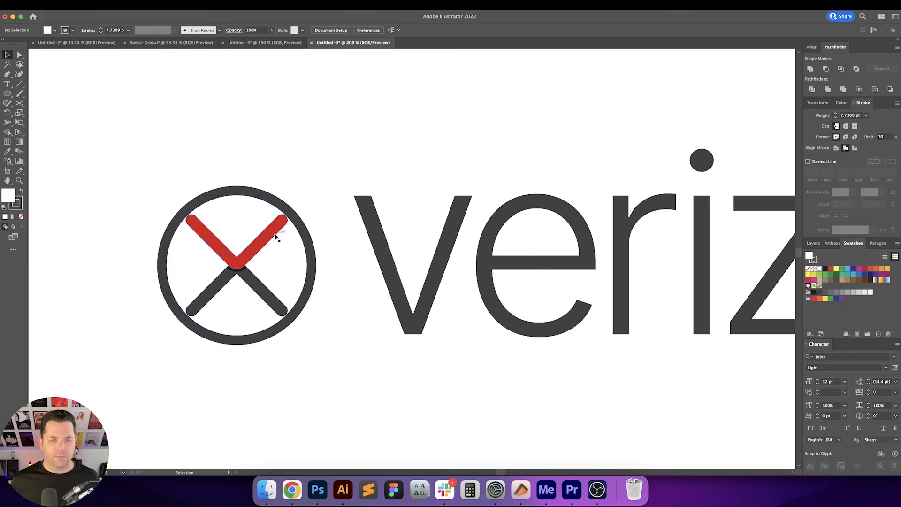
left_click(244, 259)
left_click_drag(204, 258, 249, 278)
key("super+z")
left_click_drag(154, 171, 292, 344)
left_click(280, 151)
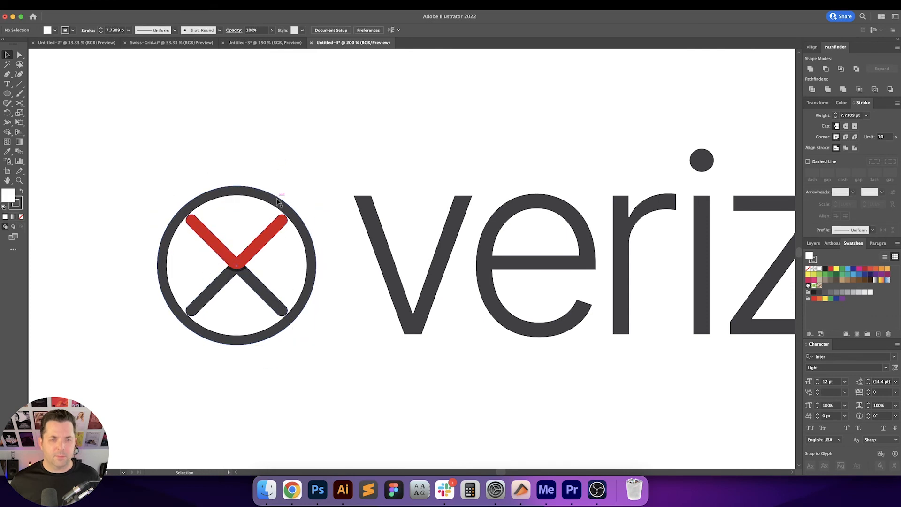
left_click(280, 199)
key("Delete")
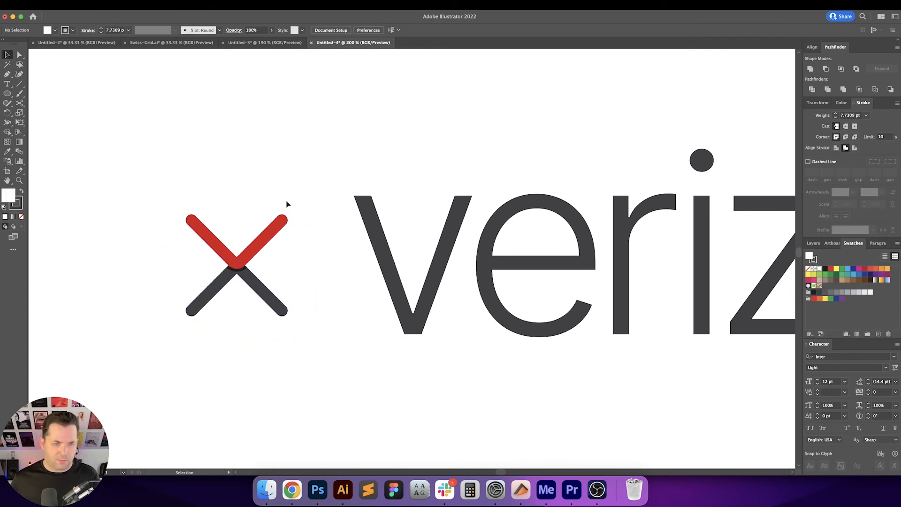
key("super+z")
left_click(298, 177)
left_click(277, 196)
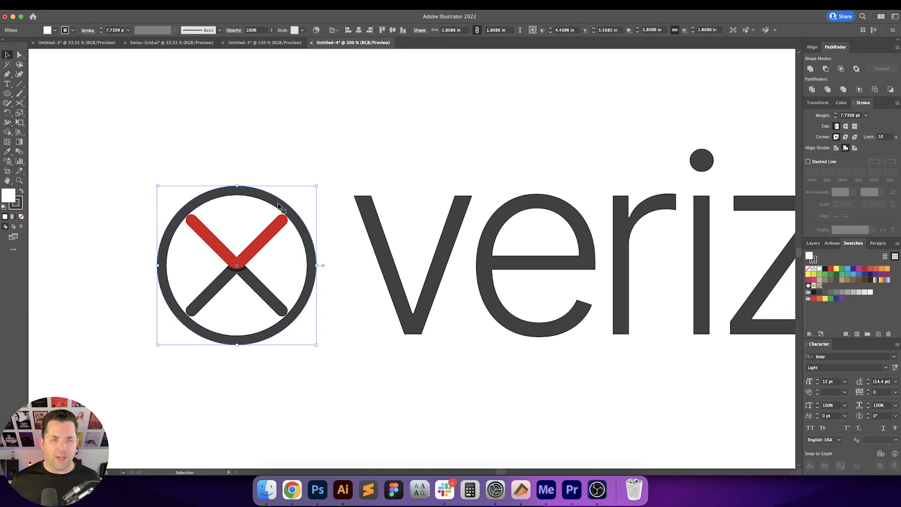
- Select the check and lower X strokes without the ring and scale them down about the ring's centre
left_click_drag(309, 151, 206, 364)
left_click(271, 200, "shift")
left_click_drag(283, 212, 276, 228)
left_click(291, 182)
left_click_drag(291, 184, 282, 202)
scroll(299, 187, "down", 2)
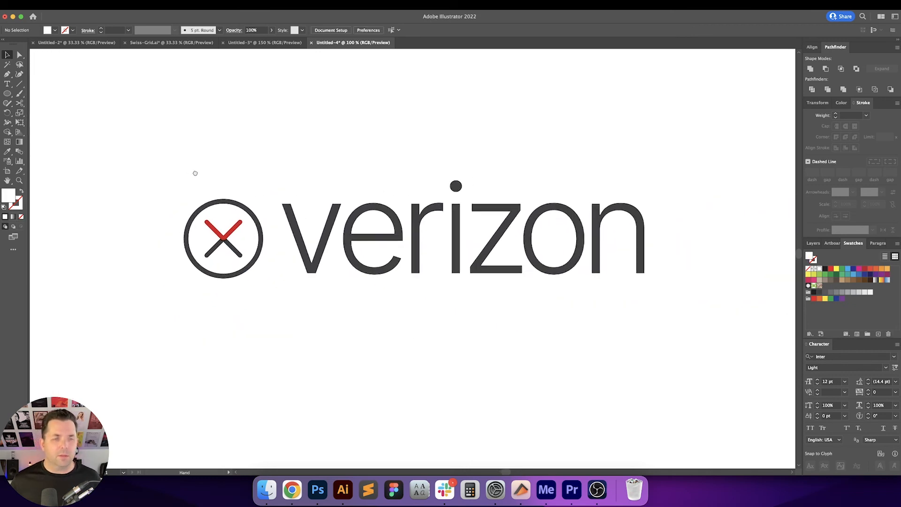
scroll(193, 174, "left", 2)
scroll(226, 237, "up", 4)
left_click(272, 210)
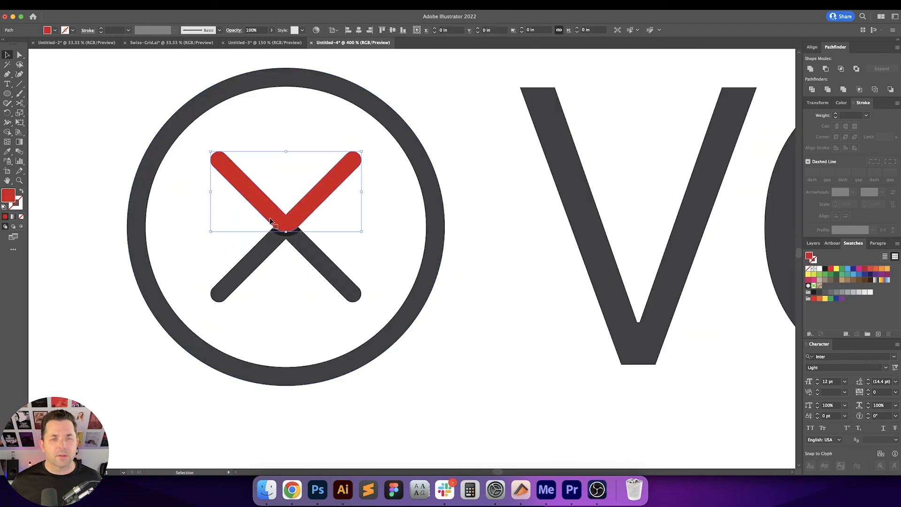
left_click_drag(272, 210, 272, 187)
key("super+z")
left_click(447, 172)
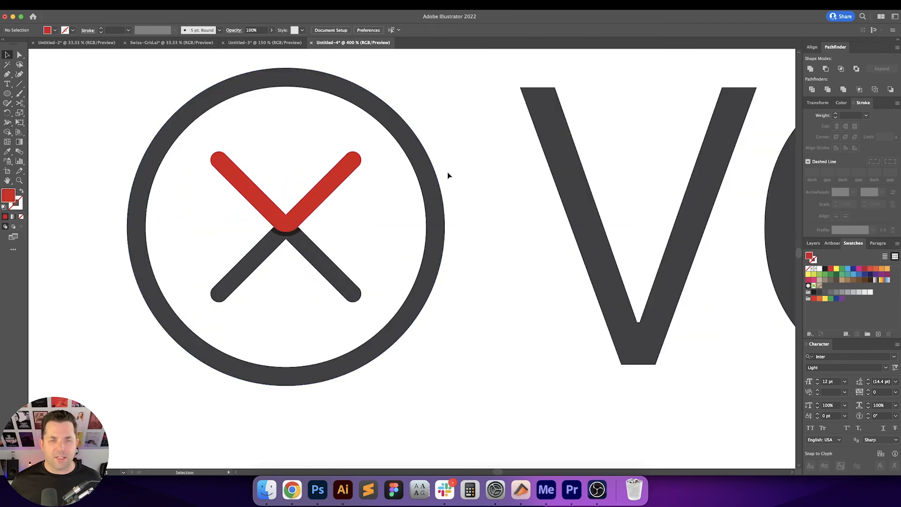
- Move the verizon wordmark closer to the ringed symbol, to X 9.6044 in
scroll(447, 172, "down", 6)
scroll(360, 196, "up", 3)
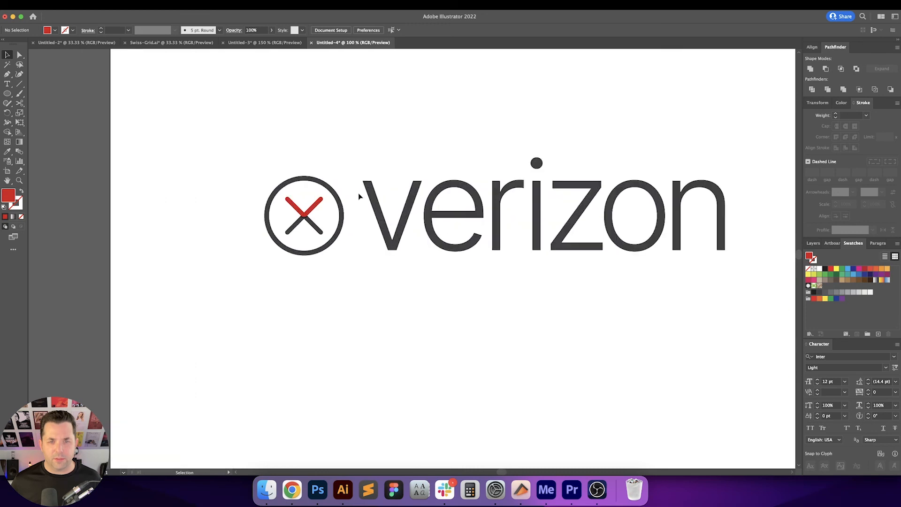
left_click_drag(359, 195, 328, 201)
left_click_drag(288, 161, 257, 163)
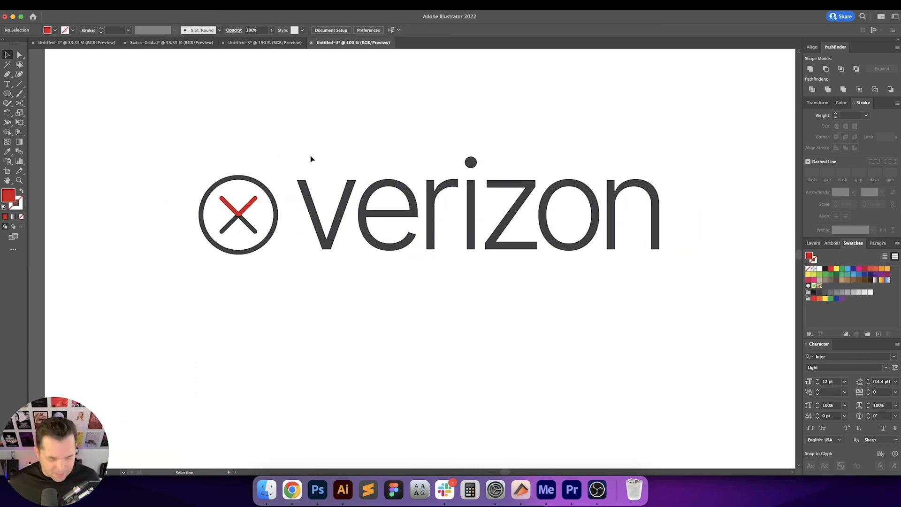
left_click_drag(318, 124, 602, 235)
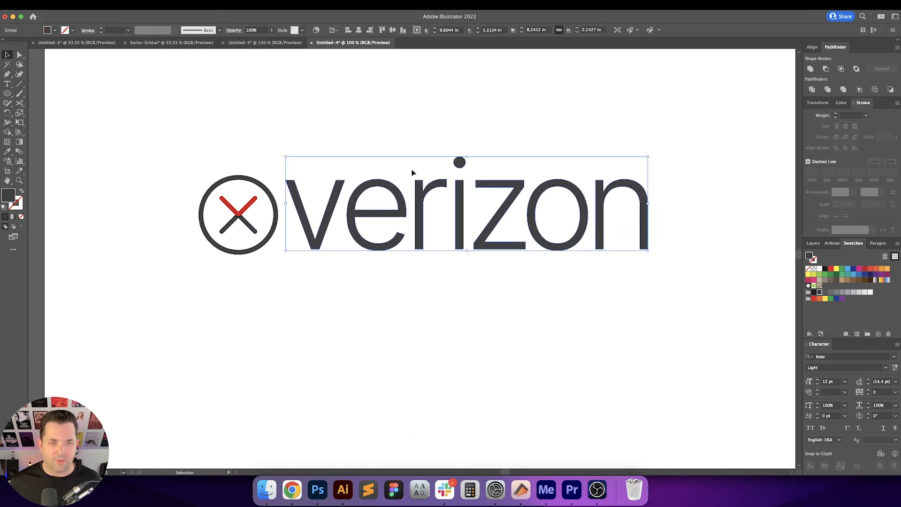
left_click(412, 172)
- Examine the redesigned logo and compare it with the Bell Atlantic and Verizon reference logos beside the artboard
scroll(262, 194, "up", 1)
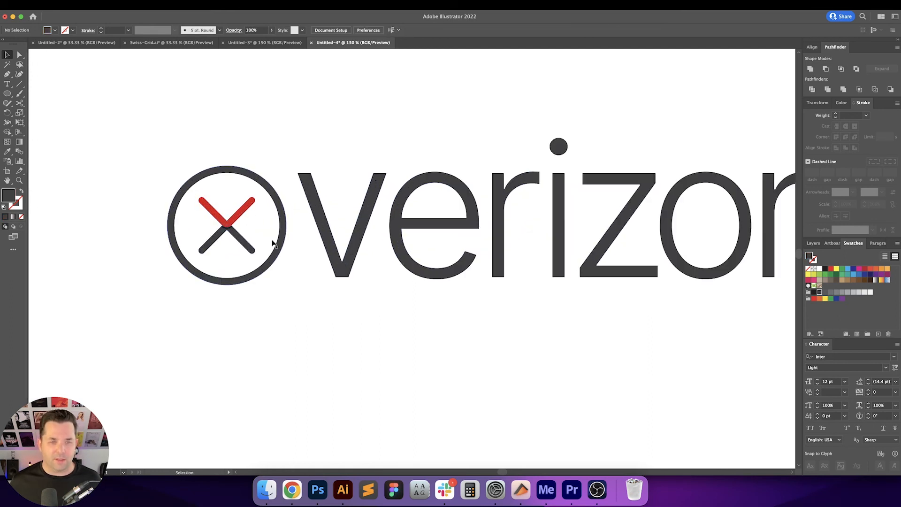
scroll(306, 250, "right", 4)
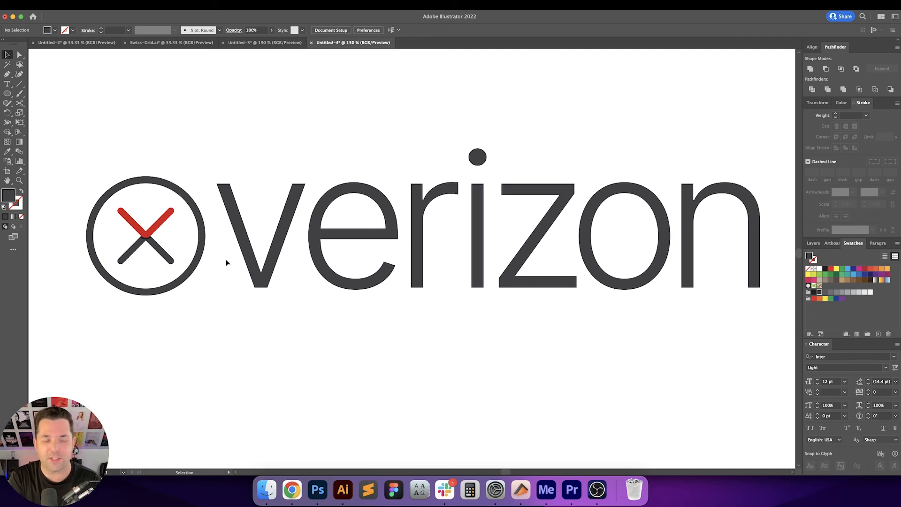
key("super+minus")
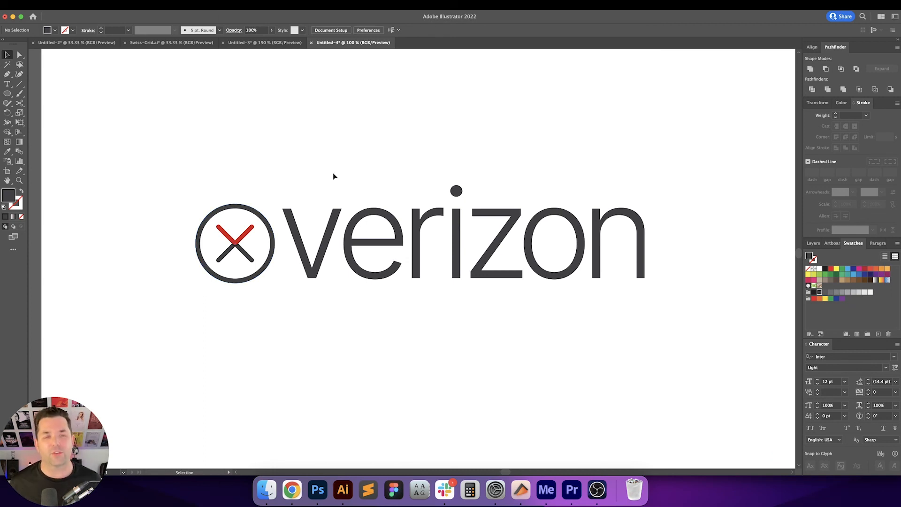
left_click_drag(334, 173, 316, 184)
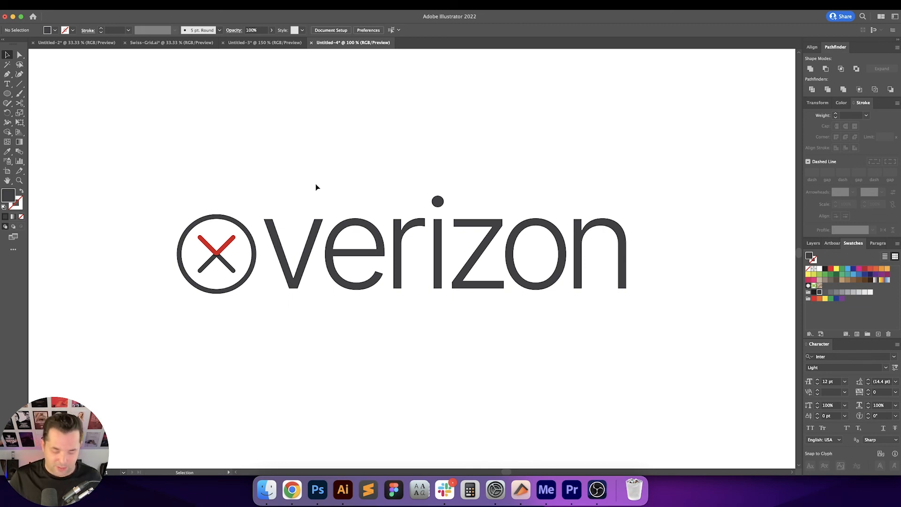
key("super+minus")
key("super+minus")
key("super+minus")
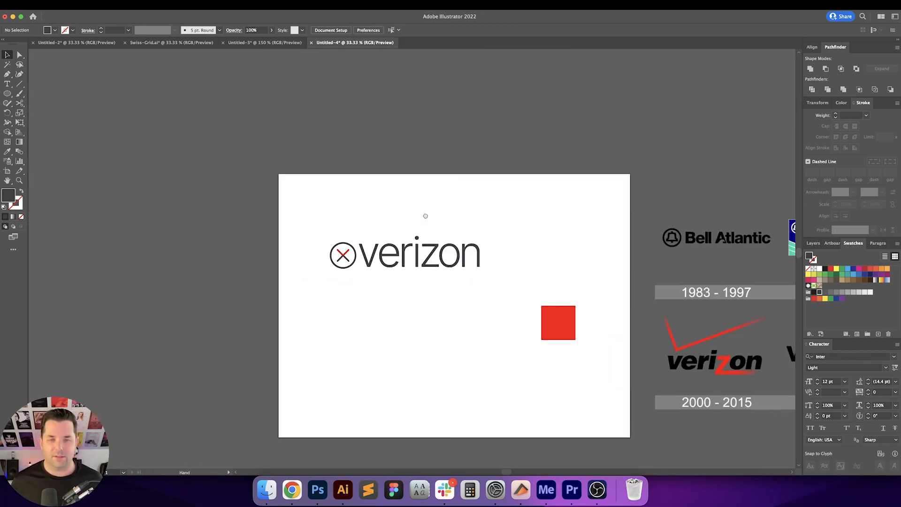
scroll(423, 215, "right", 7)
scroll(423, 215, "down", 2)
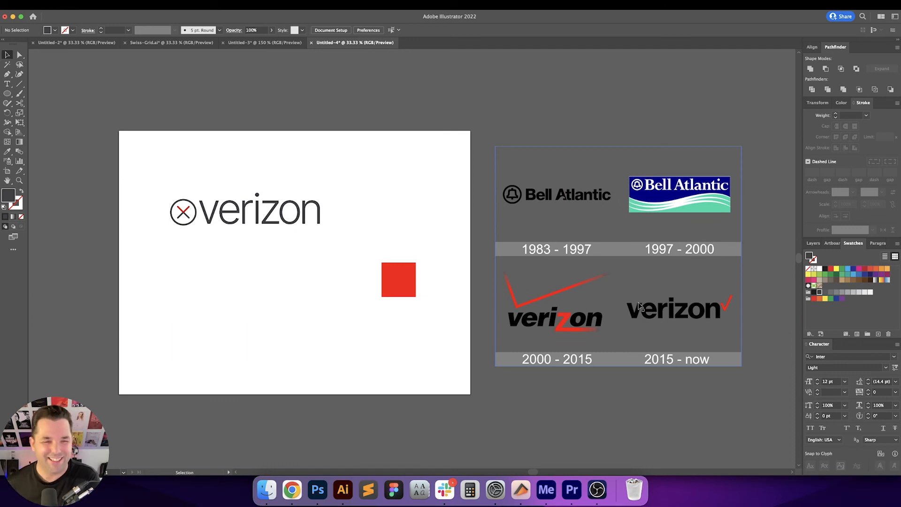
scroll(215, 205, "up", 3)
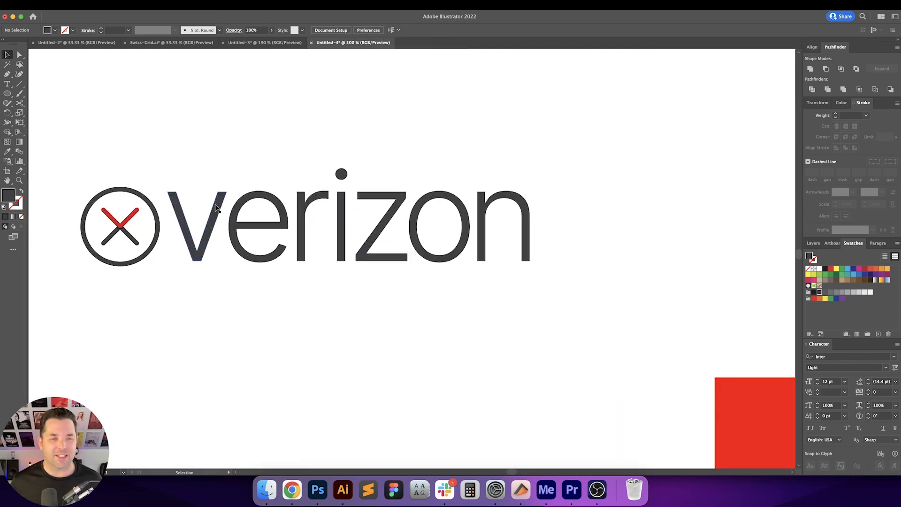
scroll(197, 172, "left", 3)
scroll(224, 170, "left", 1)
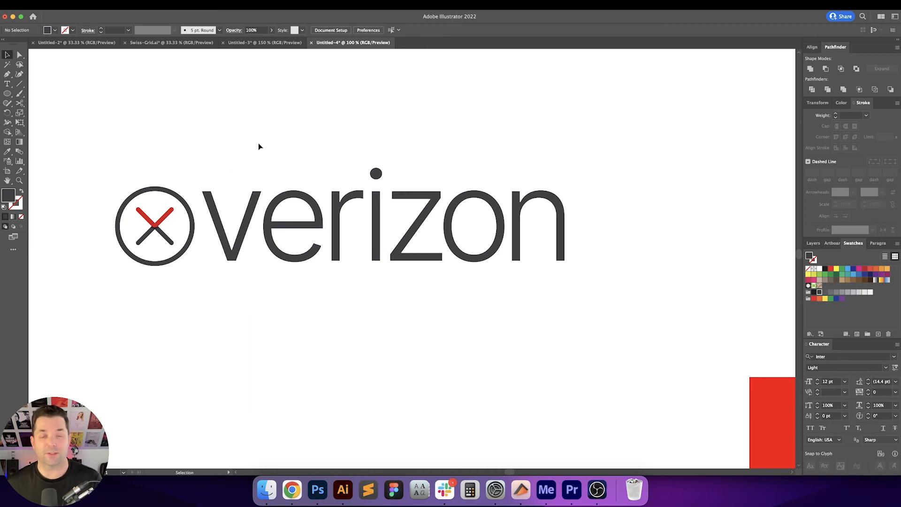
scroll(258, 143, "left", 3)
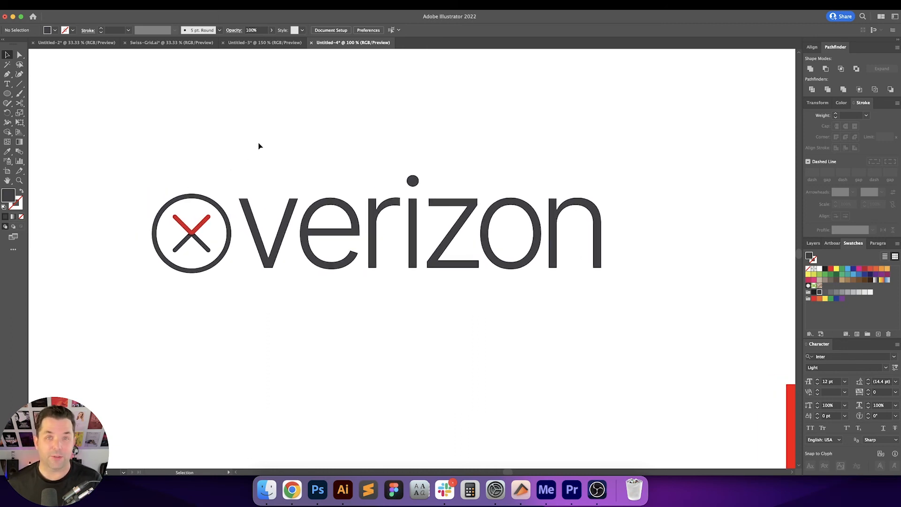